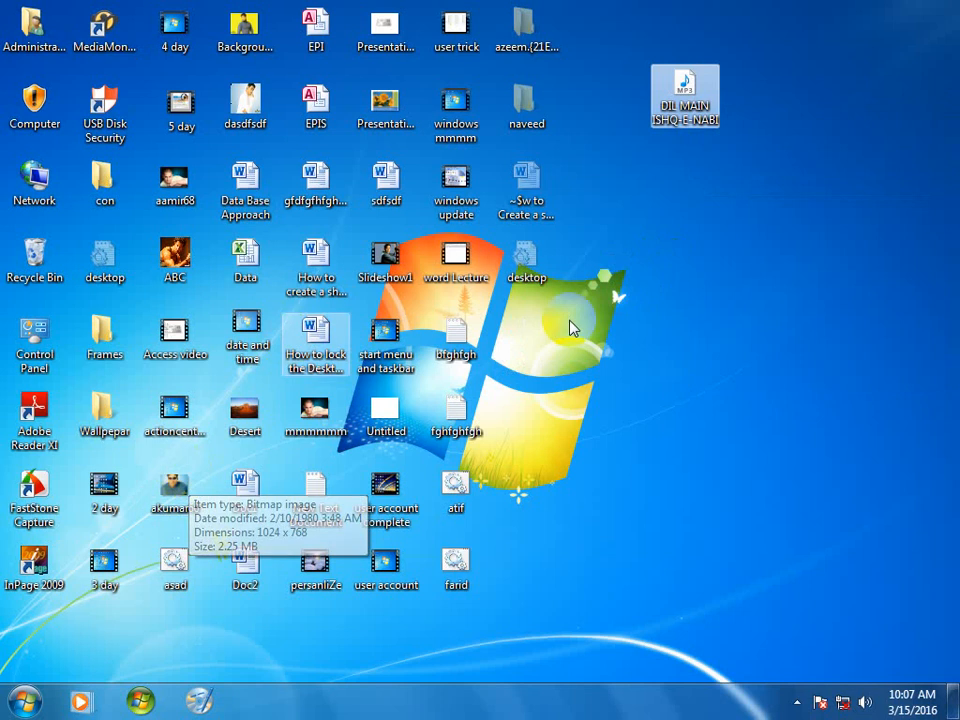
Launch MediaMonkey, open the DIL MAIN ISHQ-E-NABI MP3 from the Desktop, and pause its playback
click(102, 25)
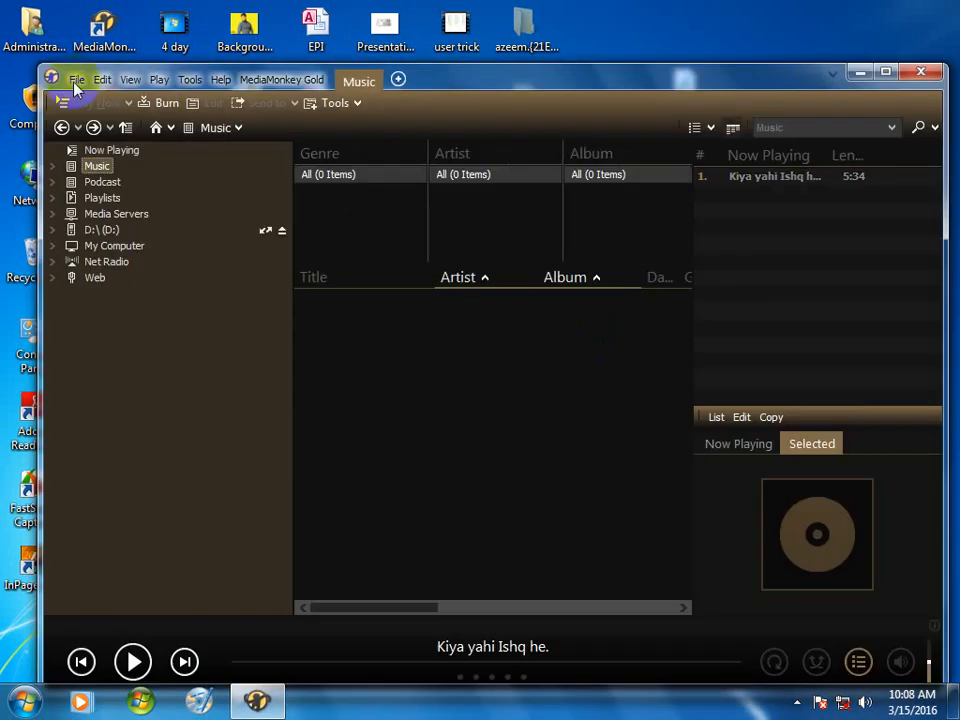
click(76, 80)
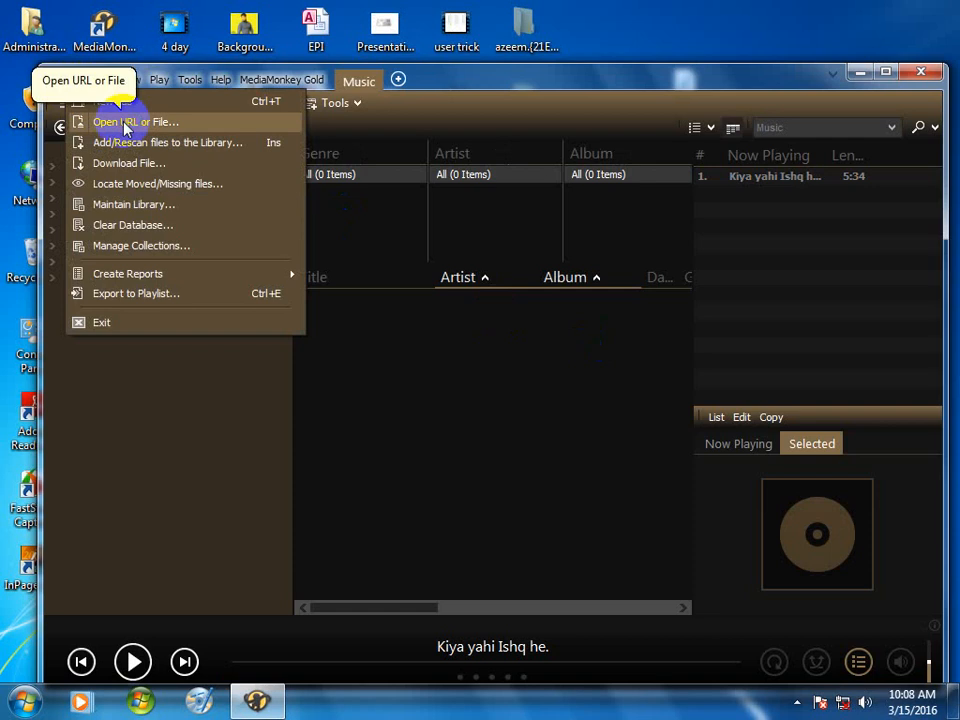
click(187, 124)
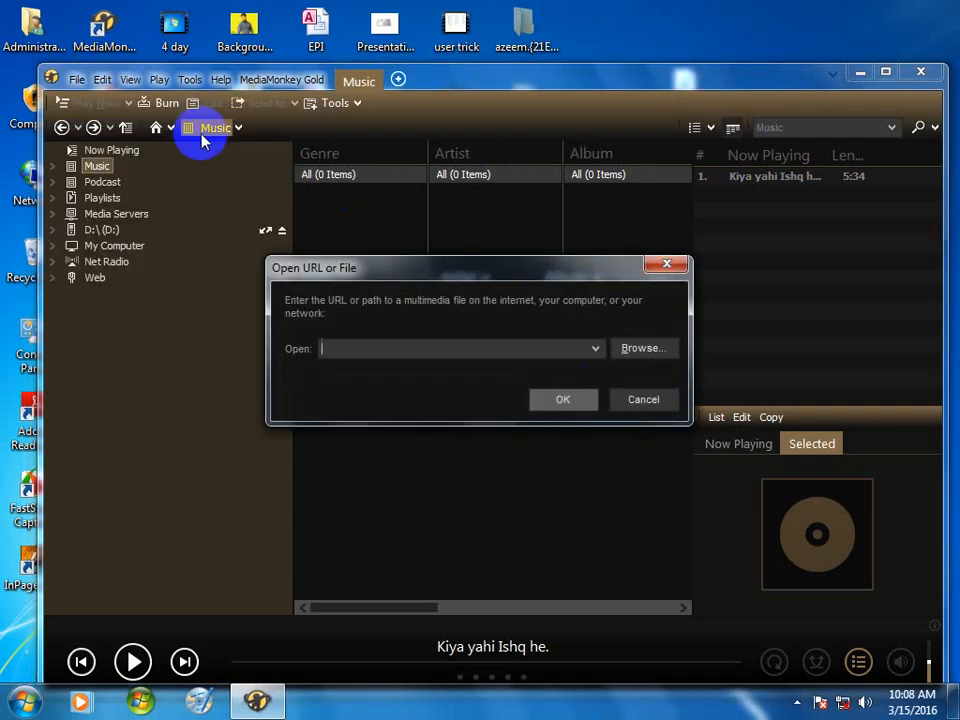
click(640, 357)
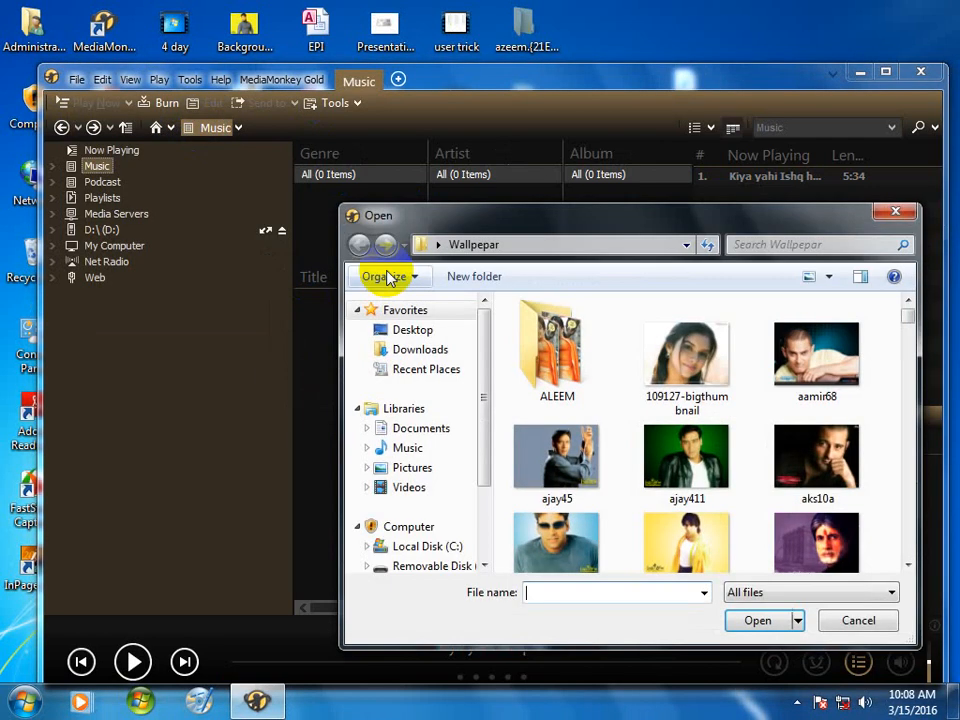
click(413, 329)
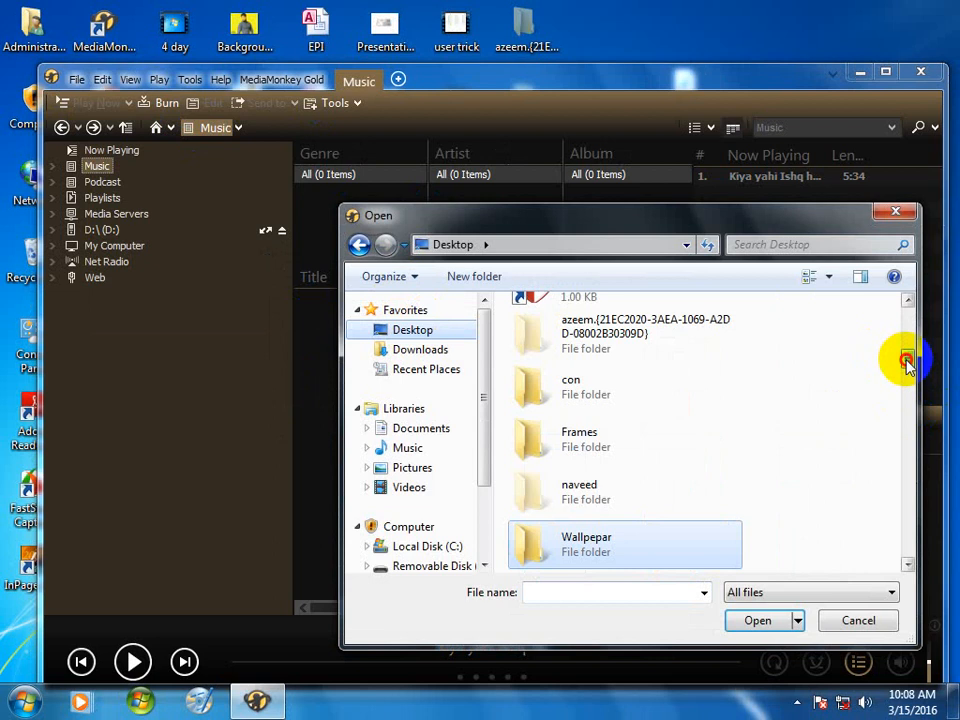
drag(907, 358, 909, 450)
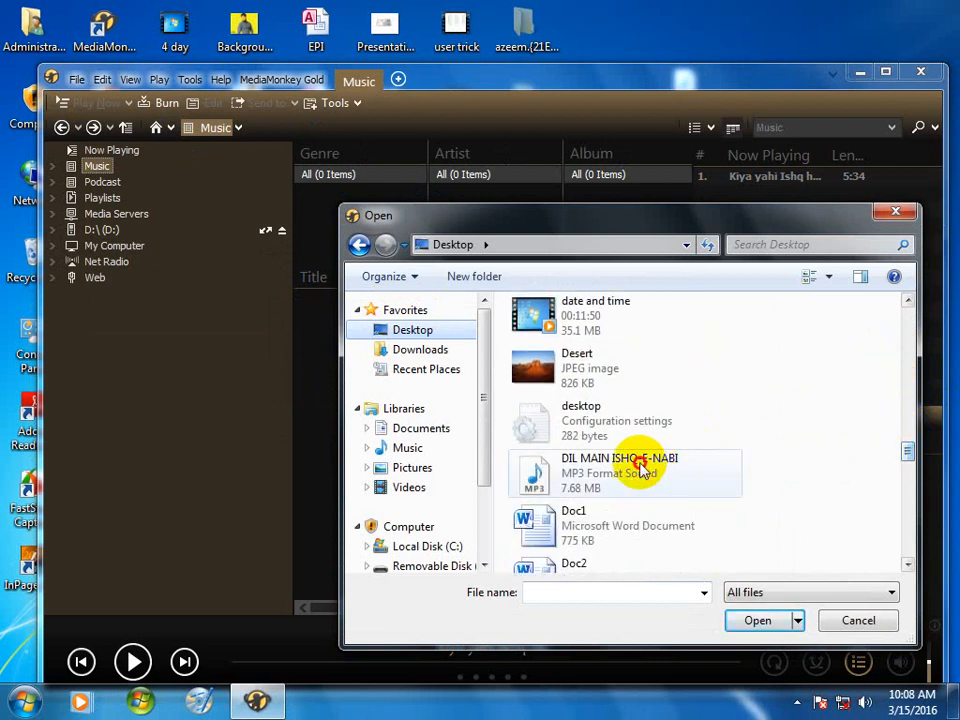
click(636, 467)
click(758, 622)
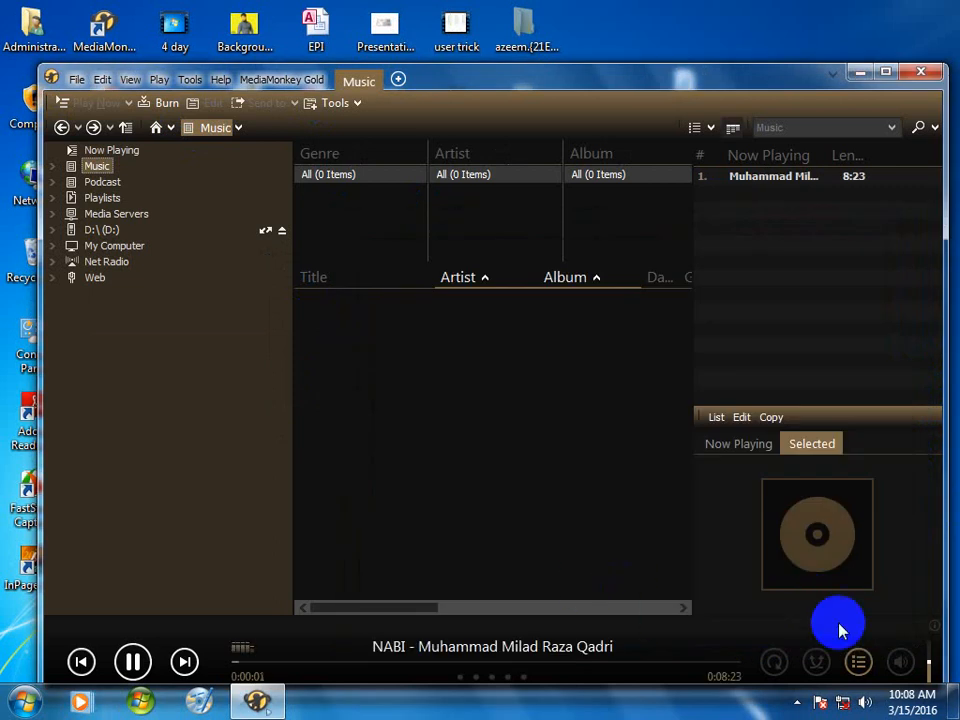
click(133, 660)
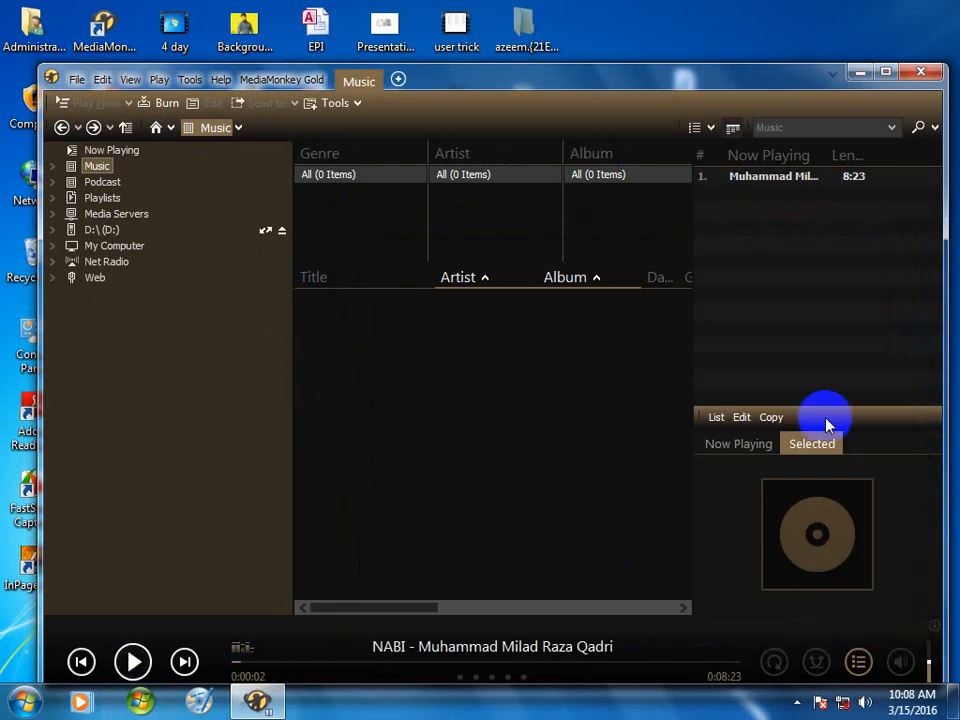
Choose the picture of the baby in a purple hat from the Desktop's Wallpepar folder as new artwork in the track's properties
click(776, 182)
right_click(776, 182)
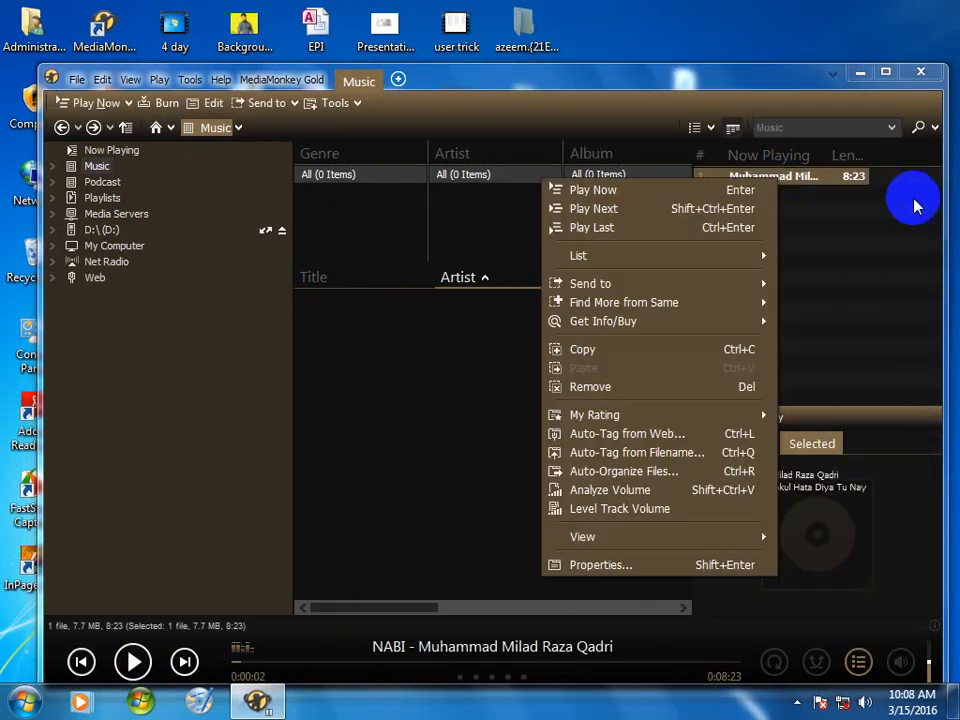
click(620, 566)
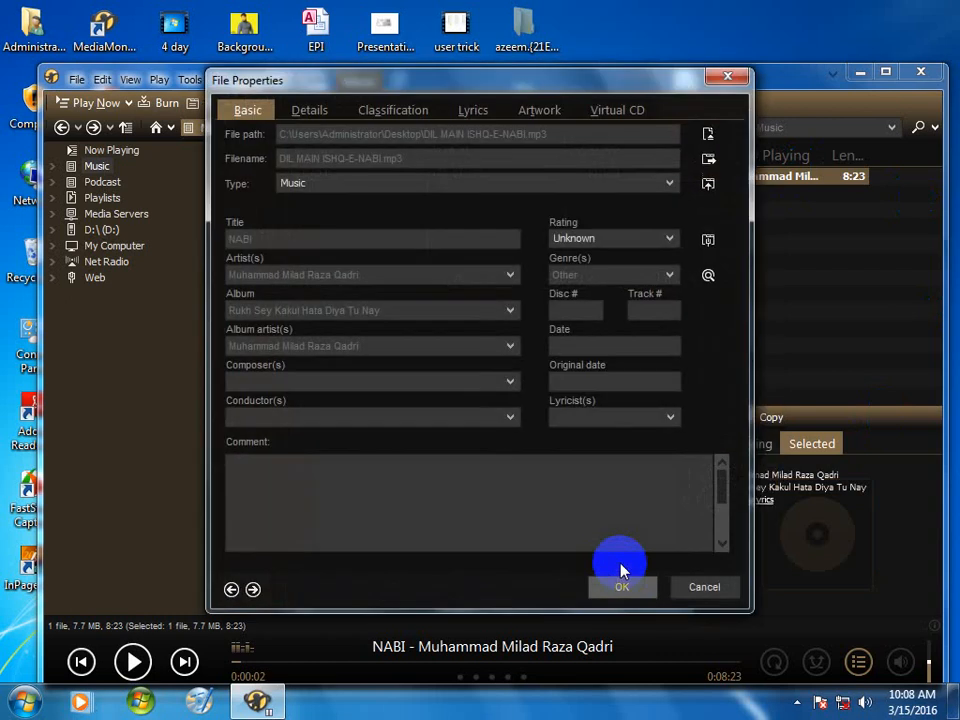
click(545, 109)
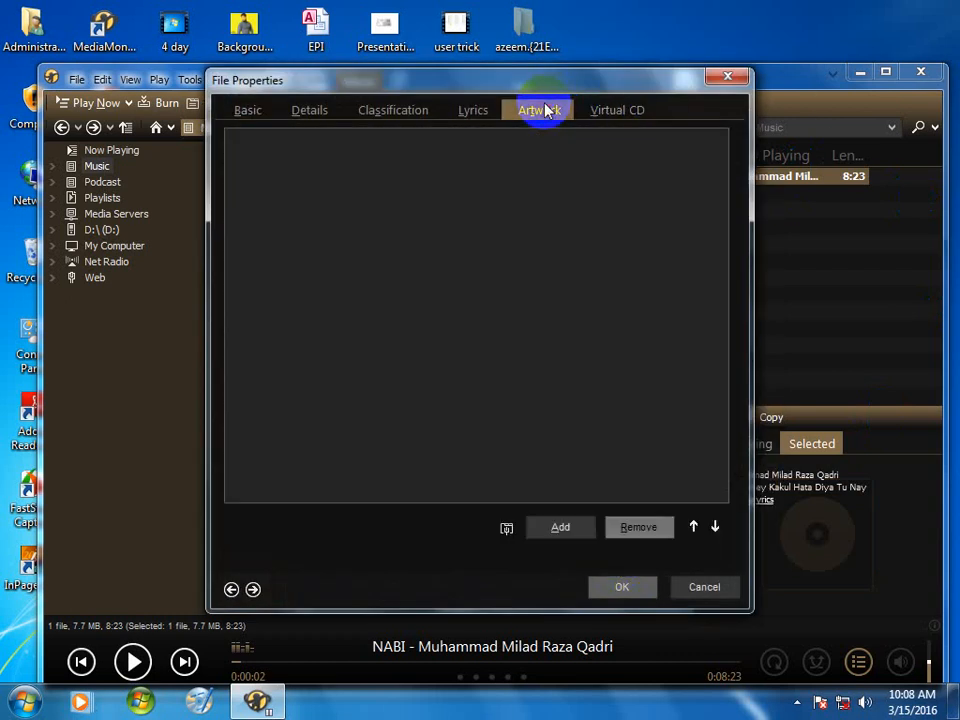
click(553, 525)
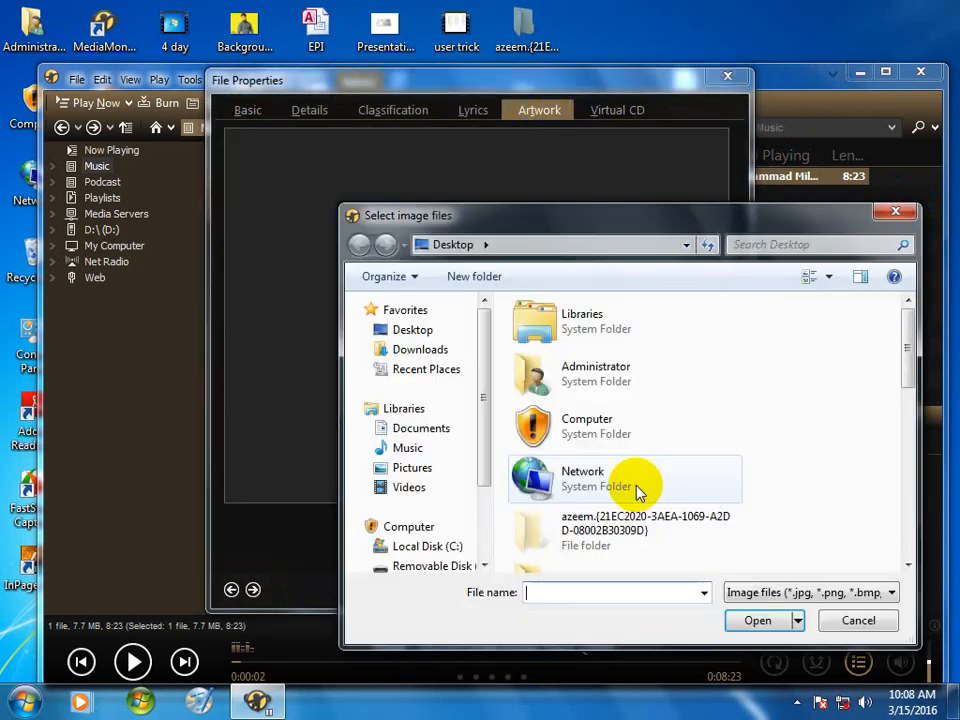
drag(906, 336, 909, 435)
double_click(566, 441)
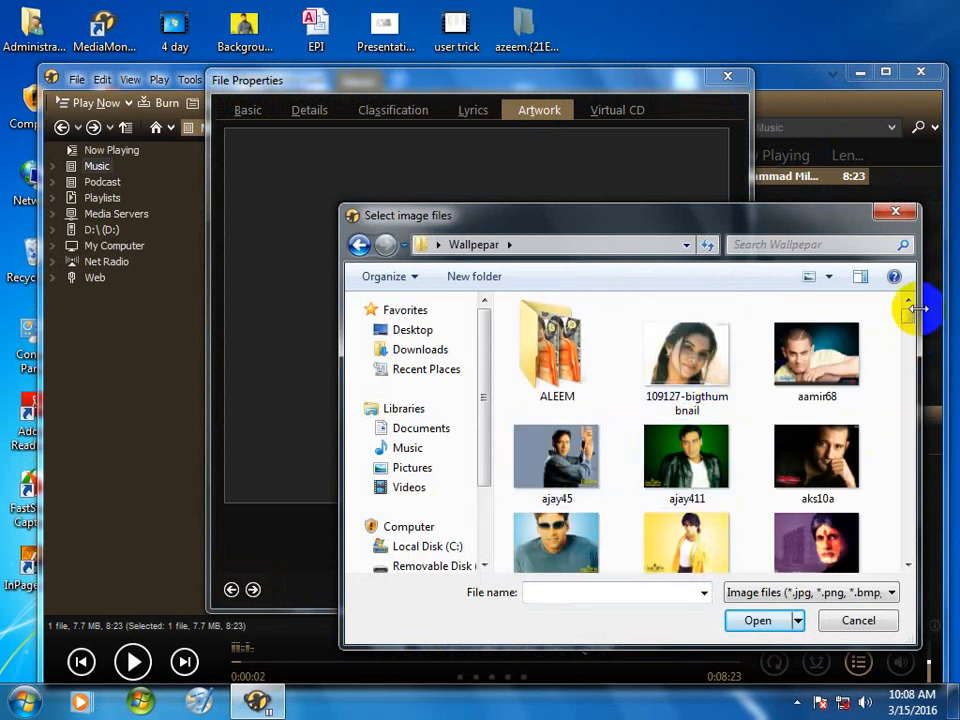
click(705, 343)
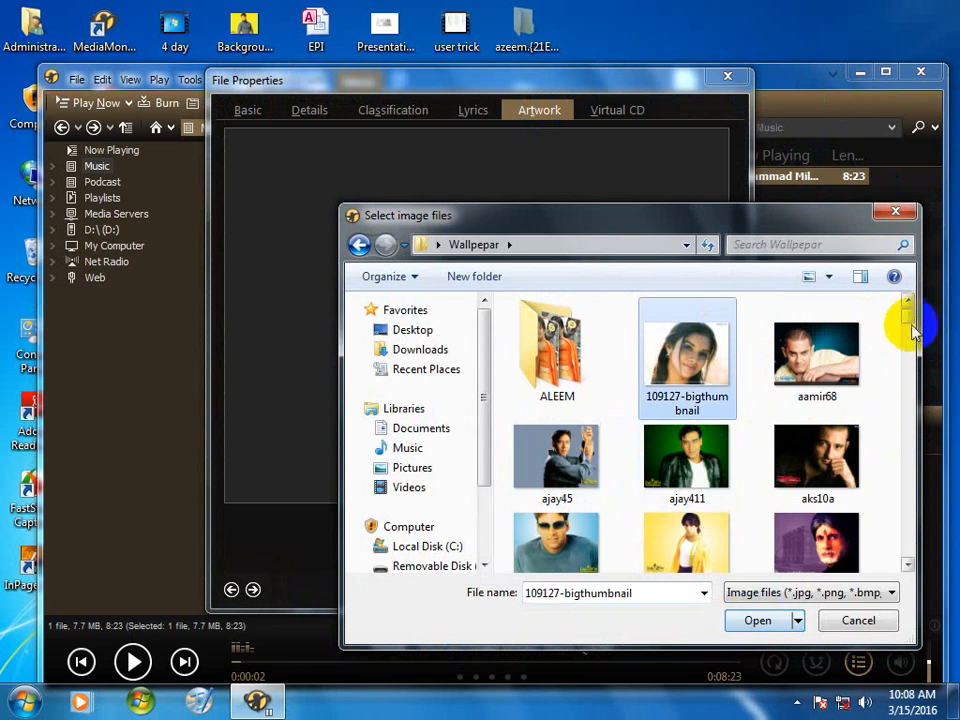
drag(908, 325, 908, 338)
click(548, 492)
click(748, 621)
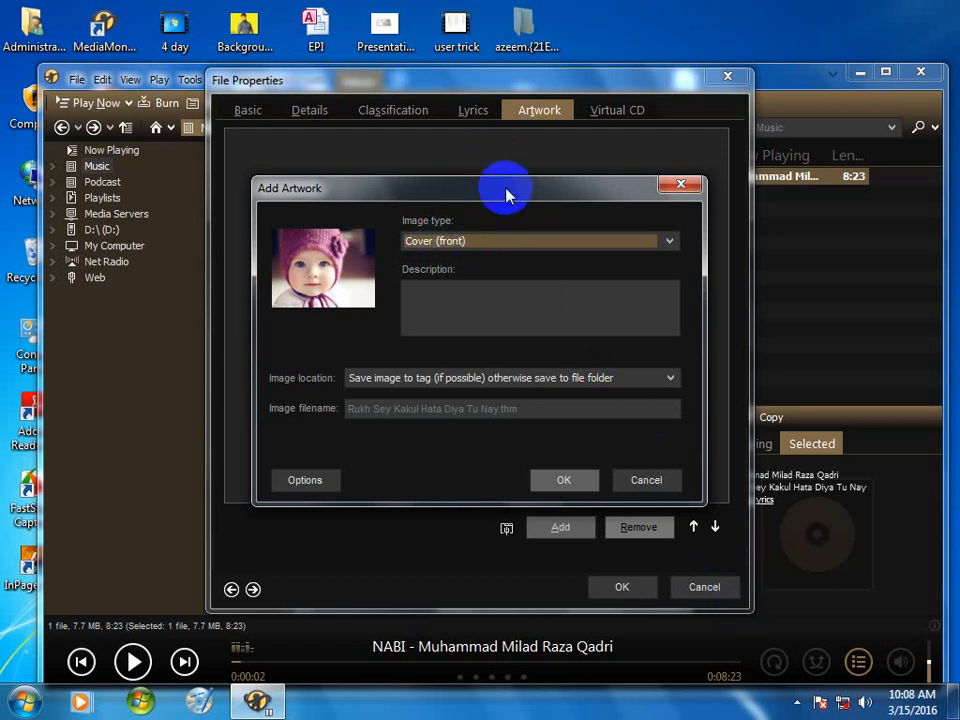
Keep Cover (front) as the image type, add the artwork, and save the track's properties
drag(508, 193, 585, 146)
click(557, 195)
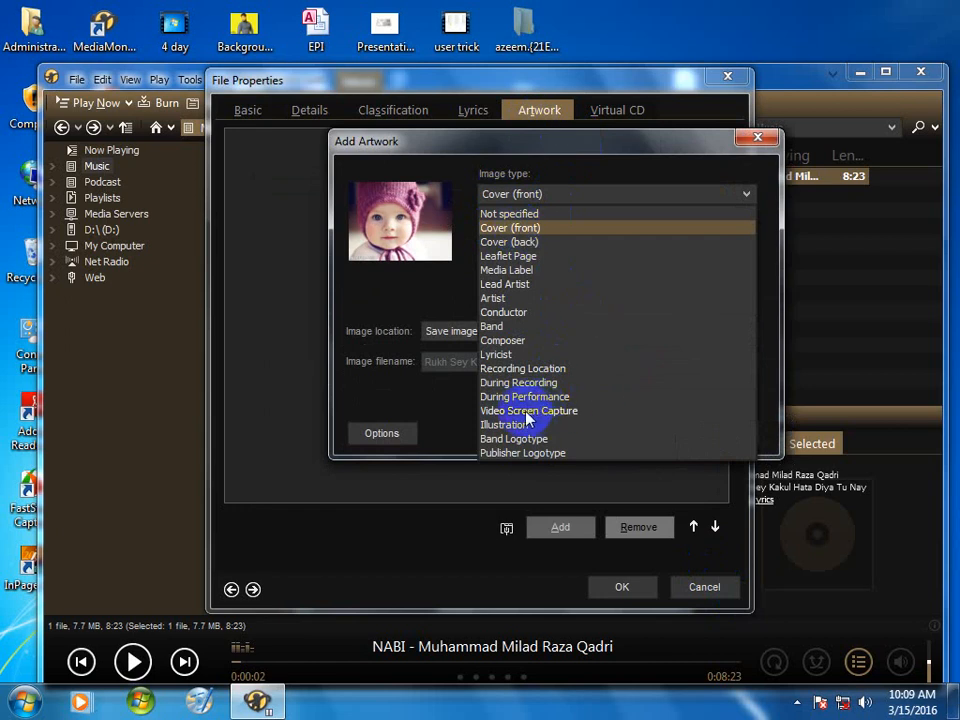
click(522, 228)
click(641, 432)
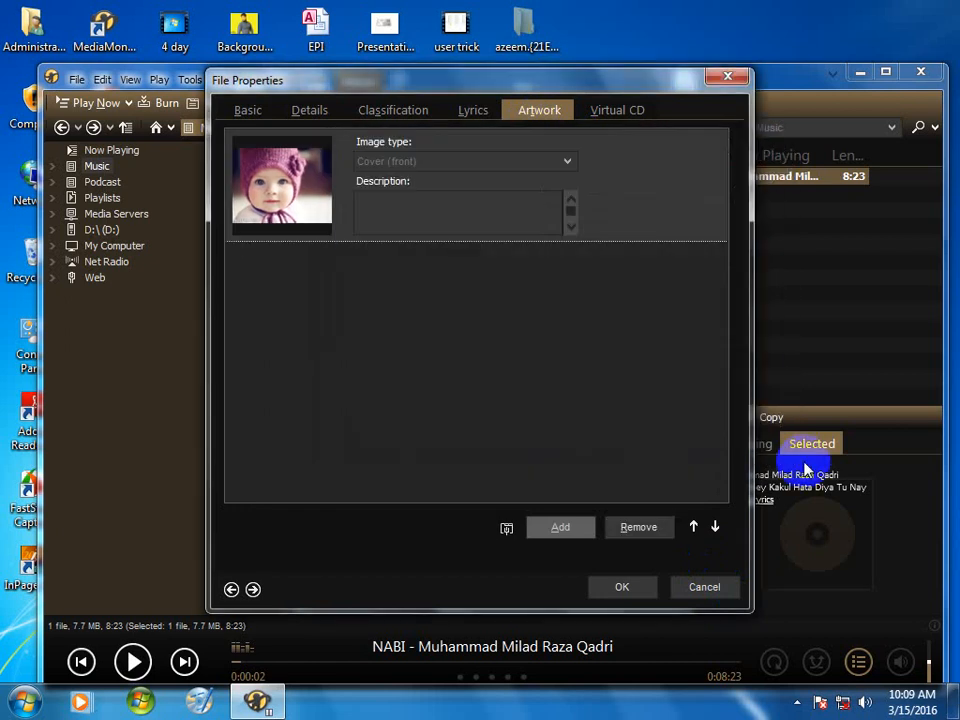
click(632, 578)
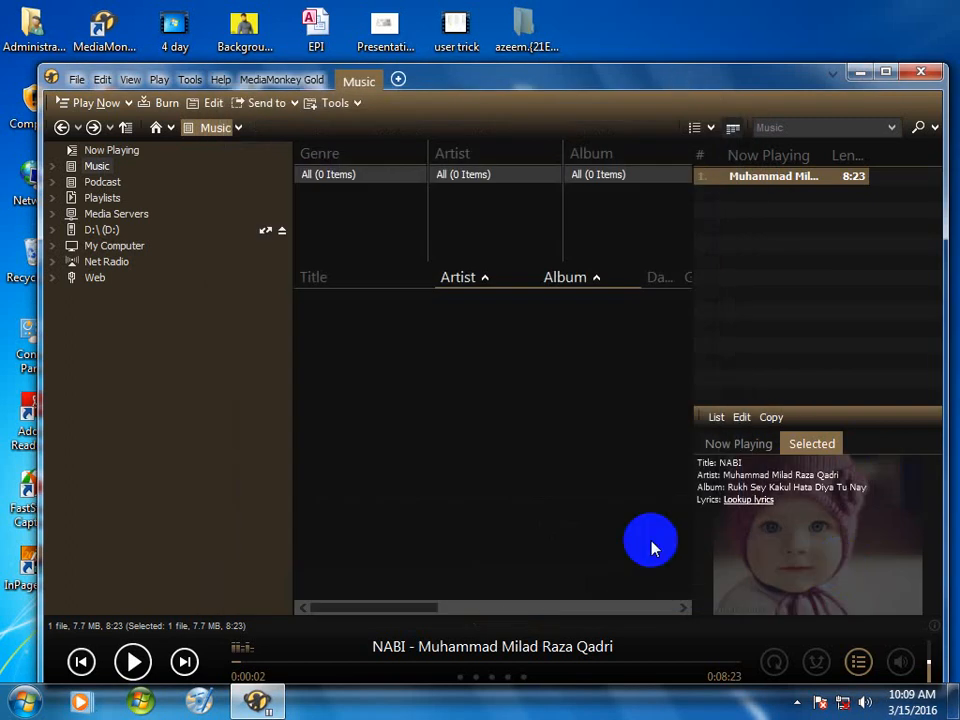
Minimize MediaMonkey and play the DIL MAIN ISHQ-E-NABI file in Windows Media Player to check its cover picture, pausing it when done
click(858, 72)
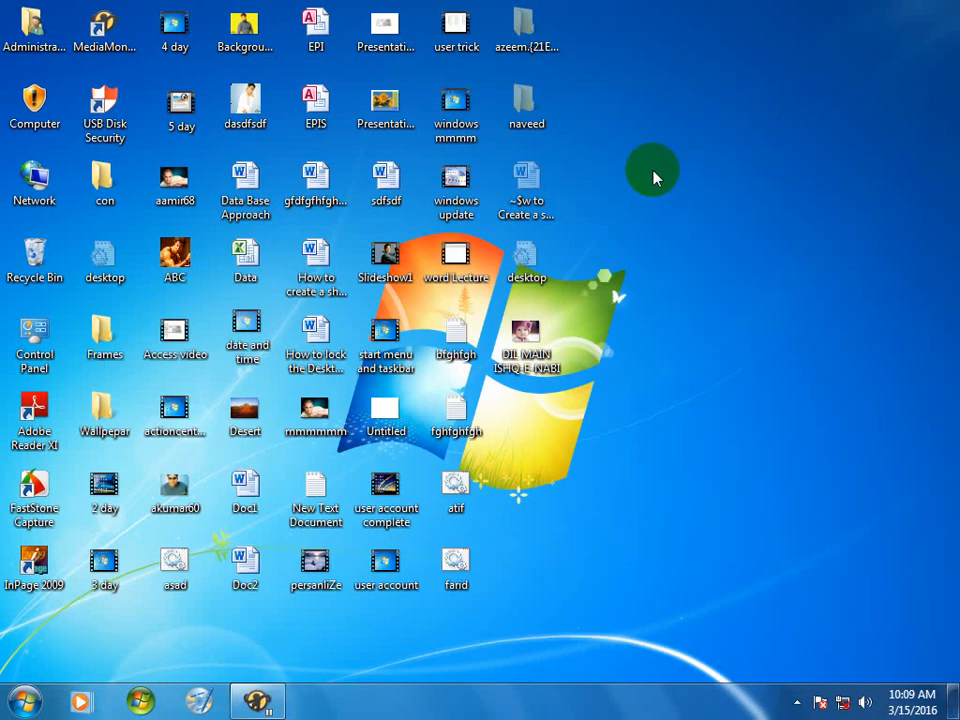
right_click(527, 333)
mouse_move(589, 367)
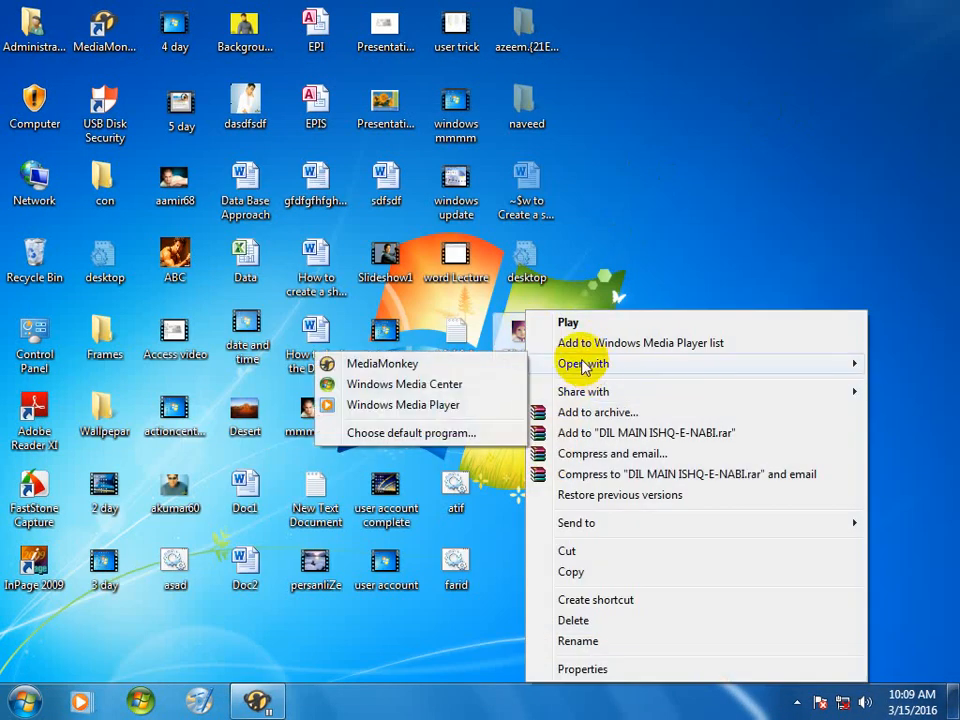
click(416, 405)
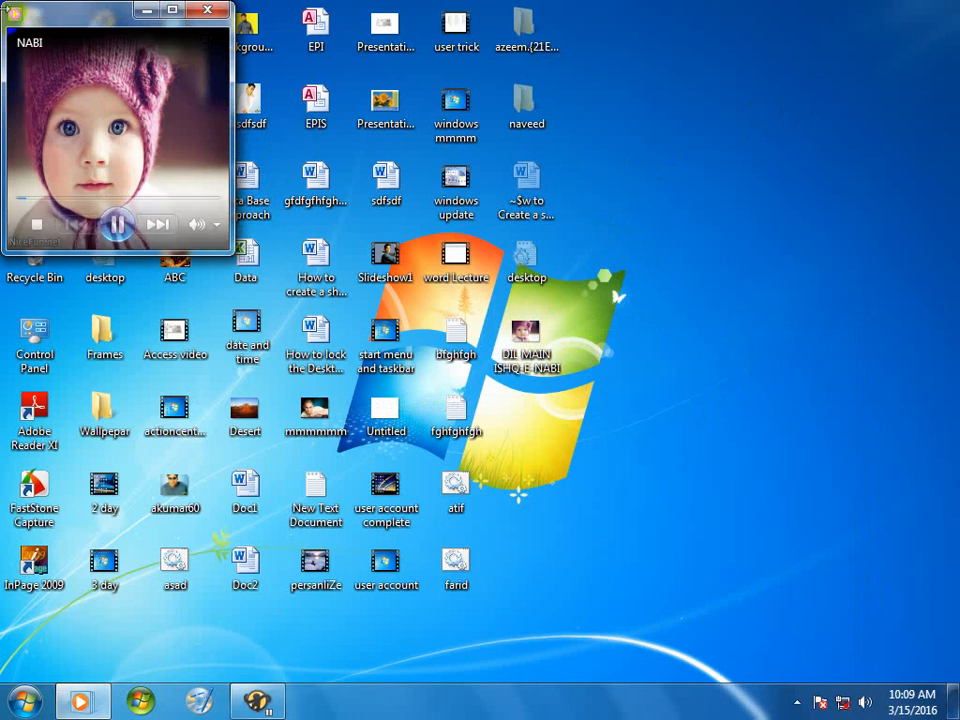
drag(90, 15, 673, 113)
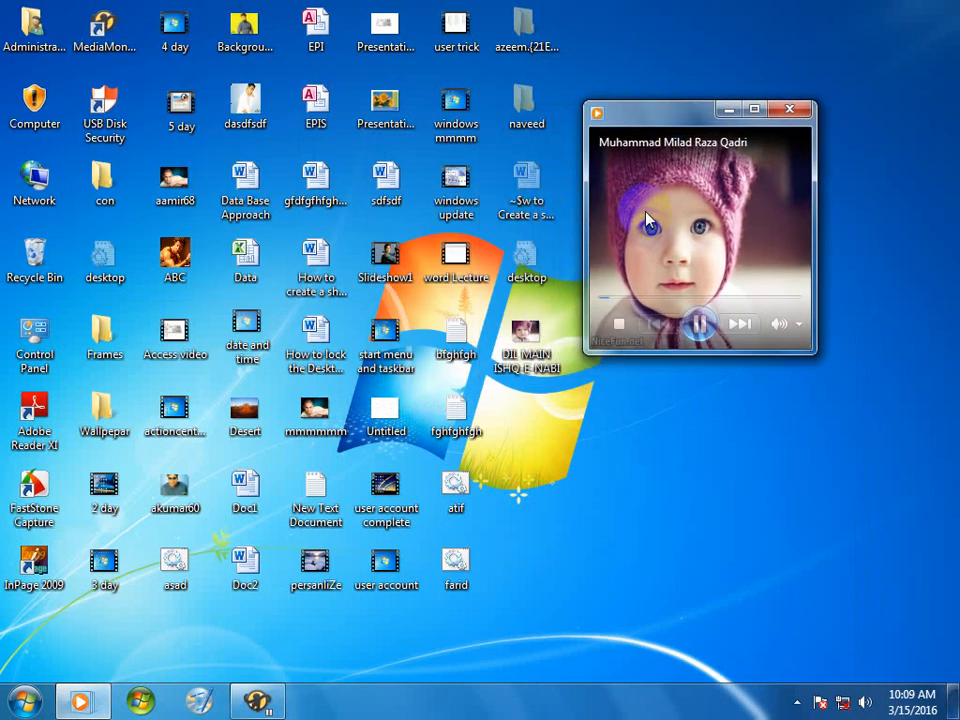
click(700, 325)
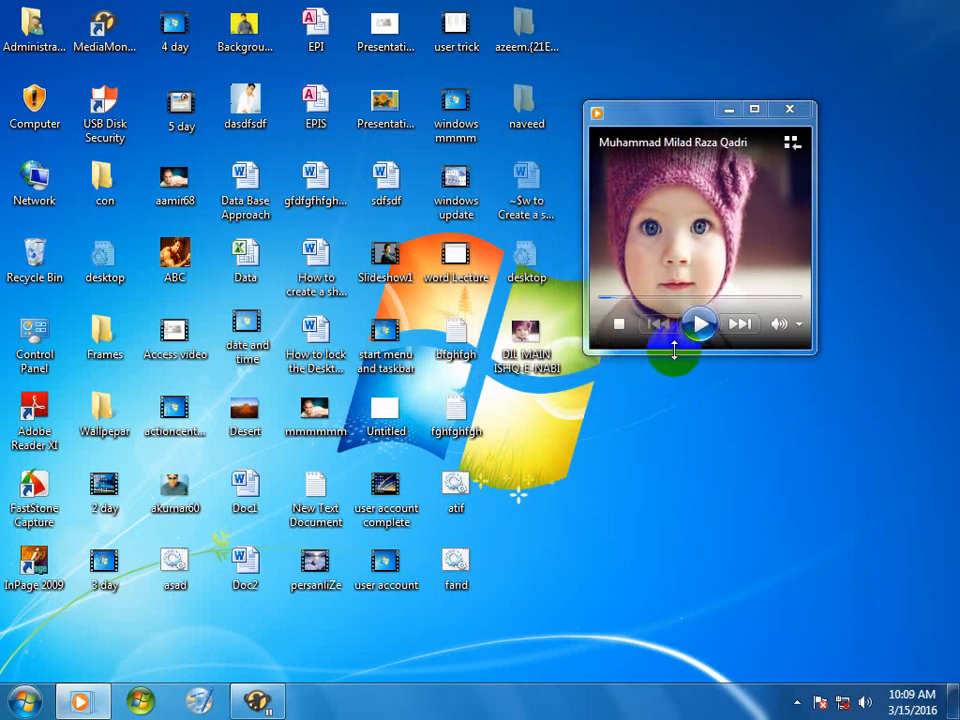
Switch back to MediaMonkey, review the track's artwork and its available image types, and close the properties and the program
click(257, 700)
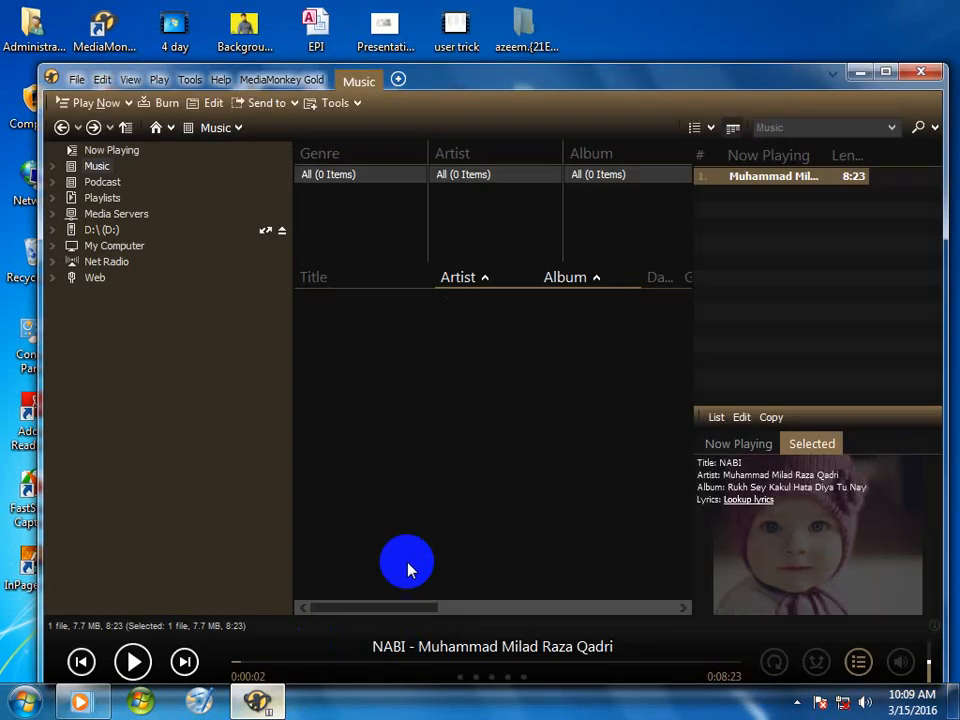
right_click(743, 190)
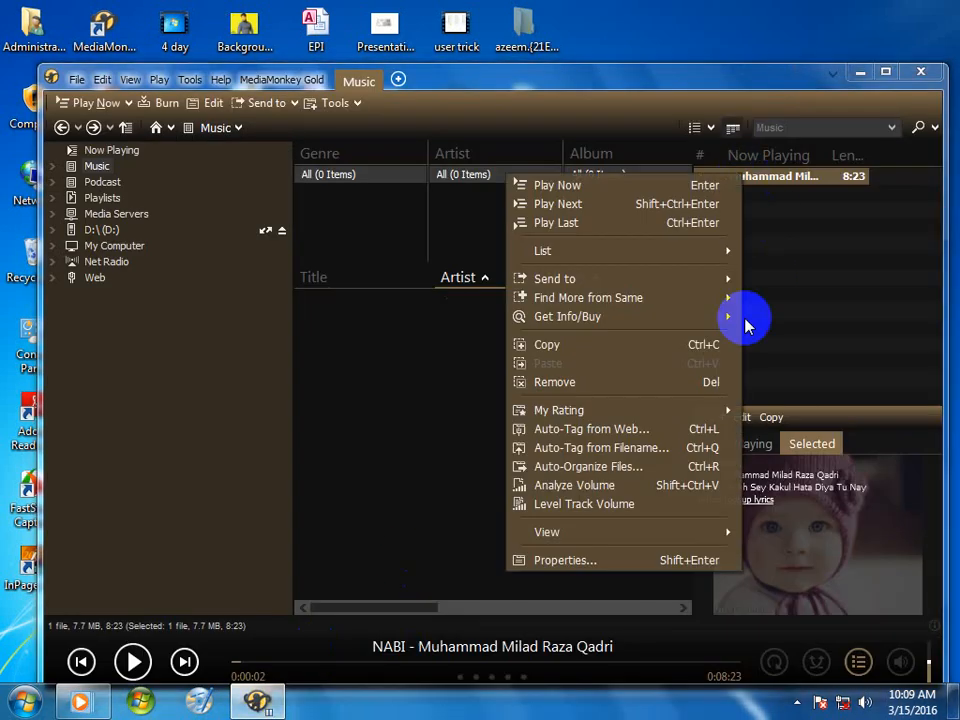
click(563, 562)
click(535, 118)
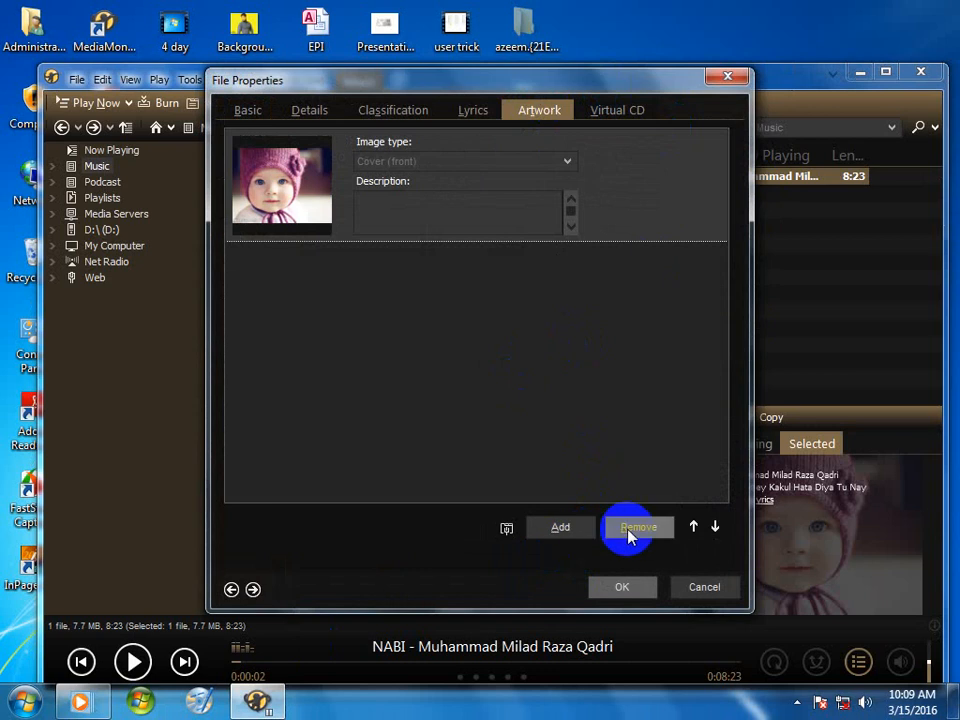
click(566, 162)
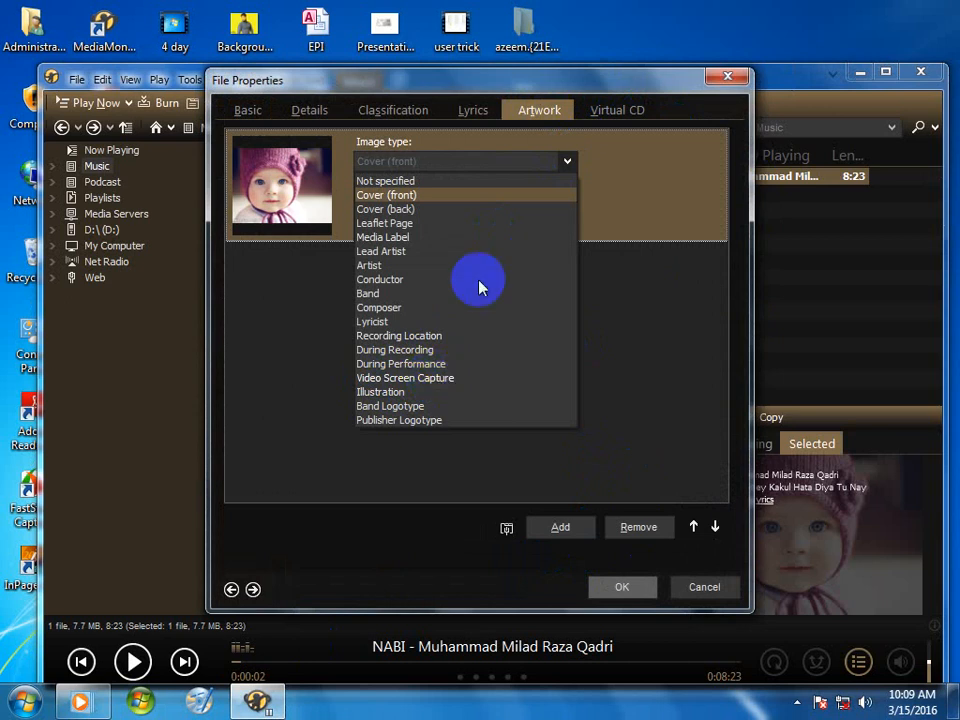
click(736, 79)
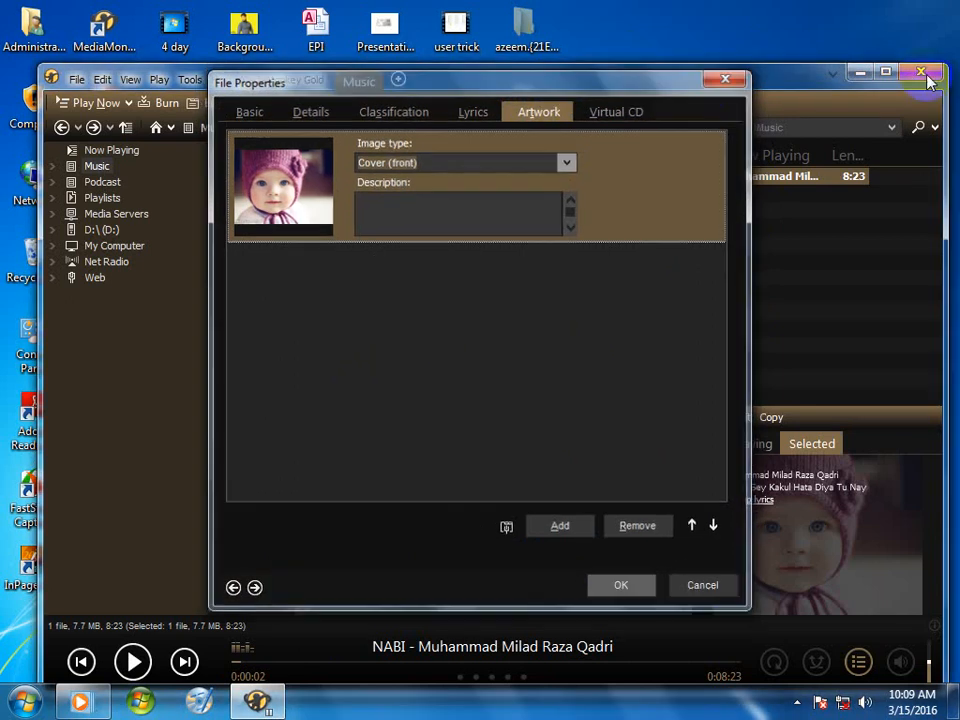
click(726, 73)
click(920, 72)
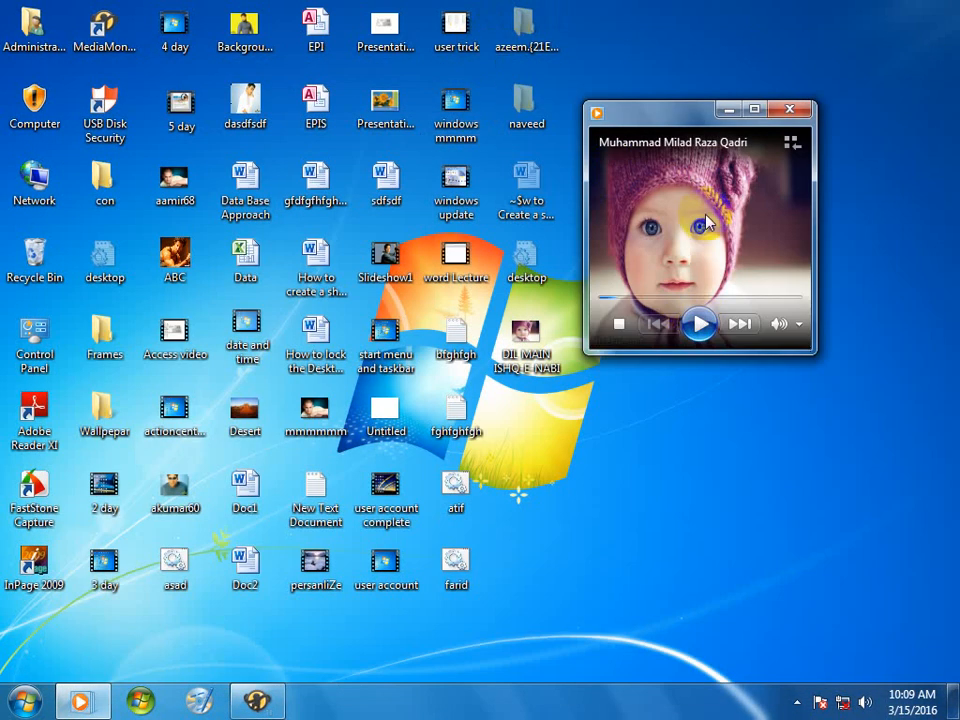
Briefly resume the song in Windows Media Player to view its cover picture, and close the player
click(699, 323)
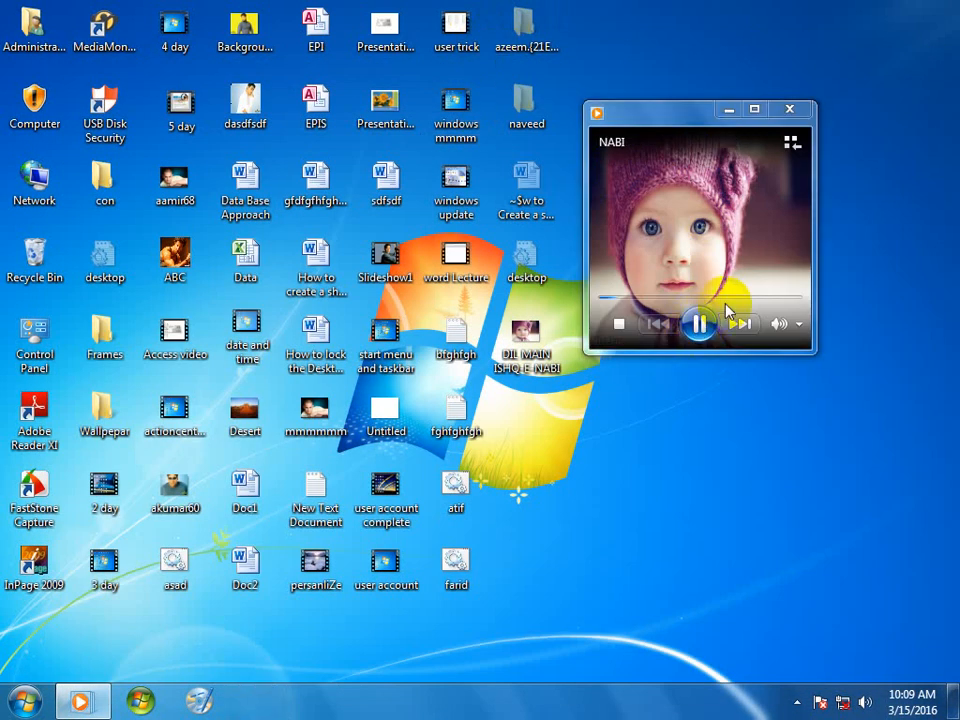
click(699, 323)
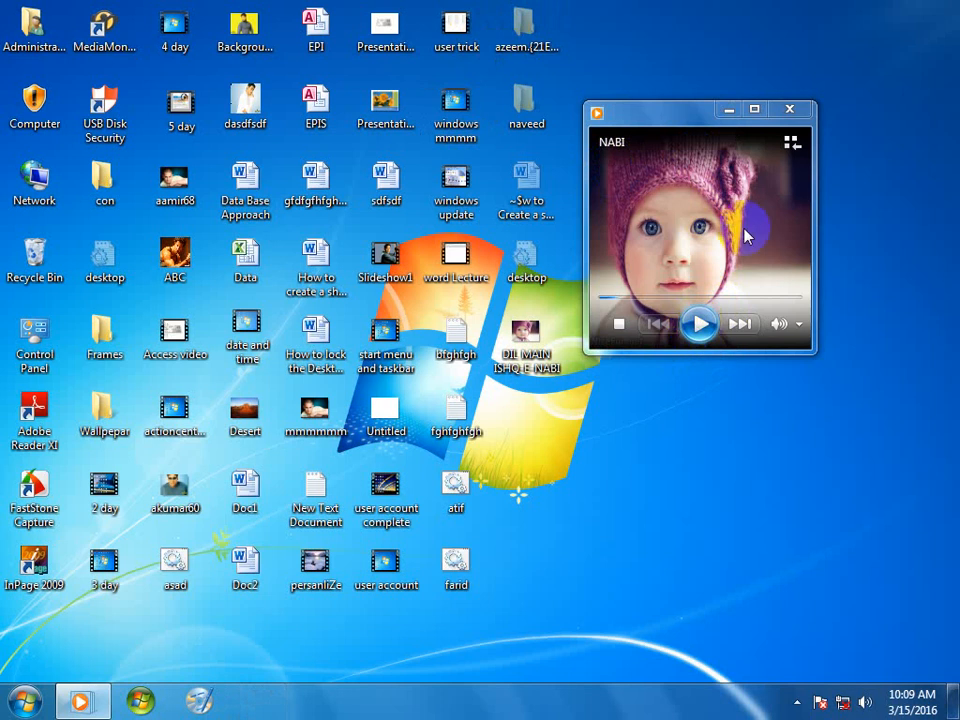
click(789, 108)
right_click(676, 112)
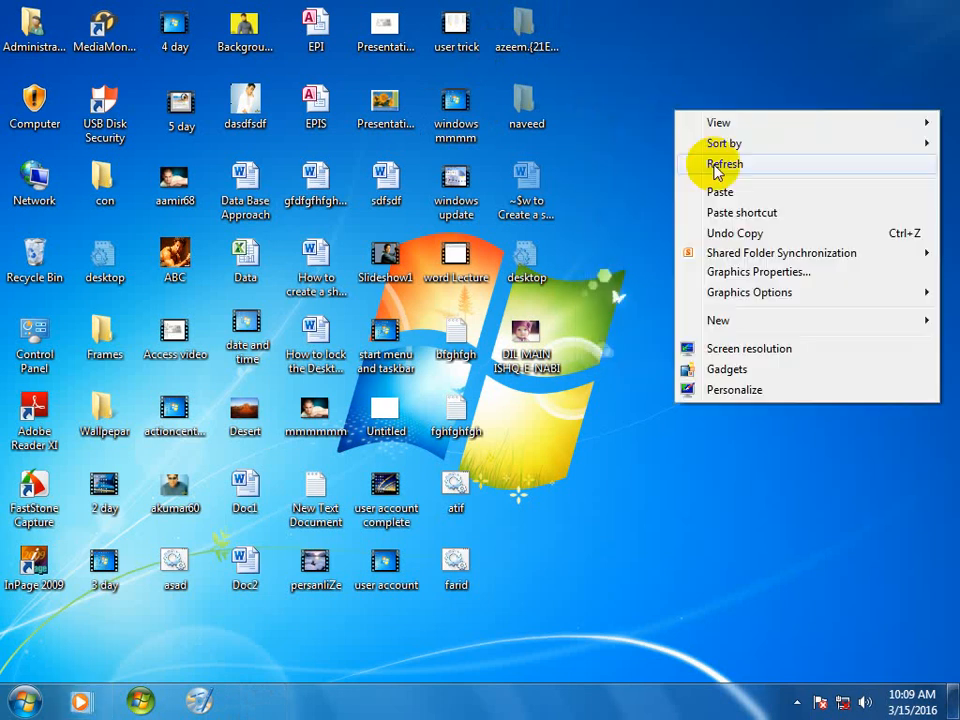
click(718, 166)
right_click(628, 116)
click(673, 166)
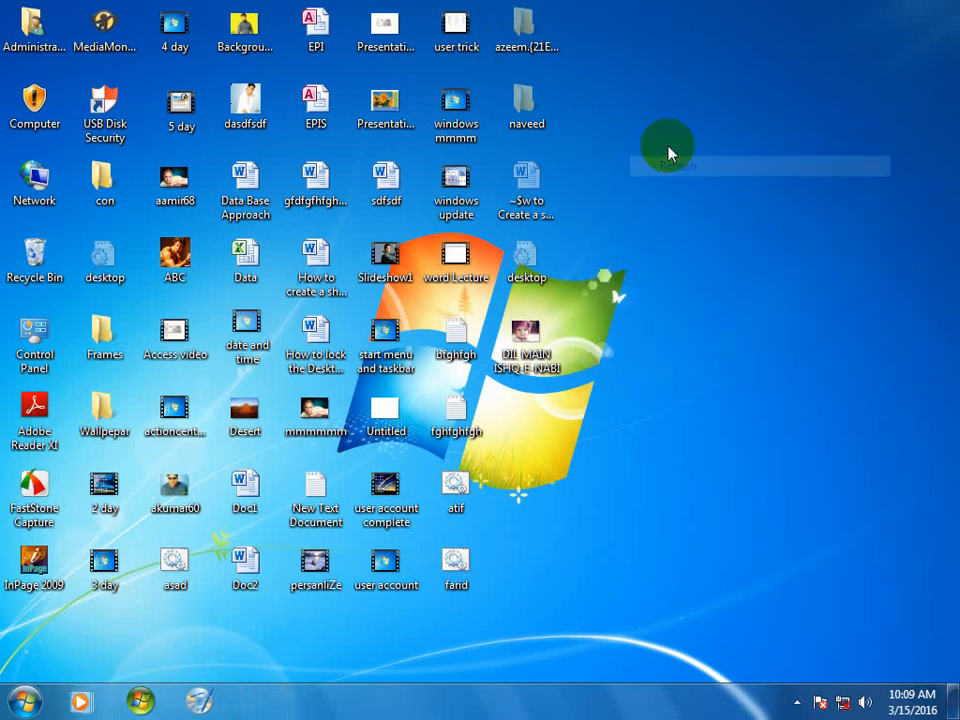
right_click(643, 122)
click(708, 181)
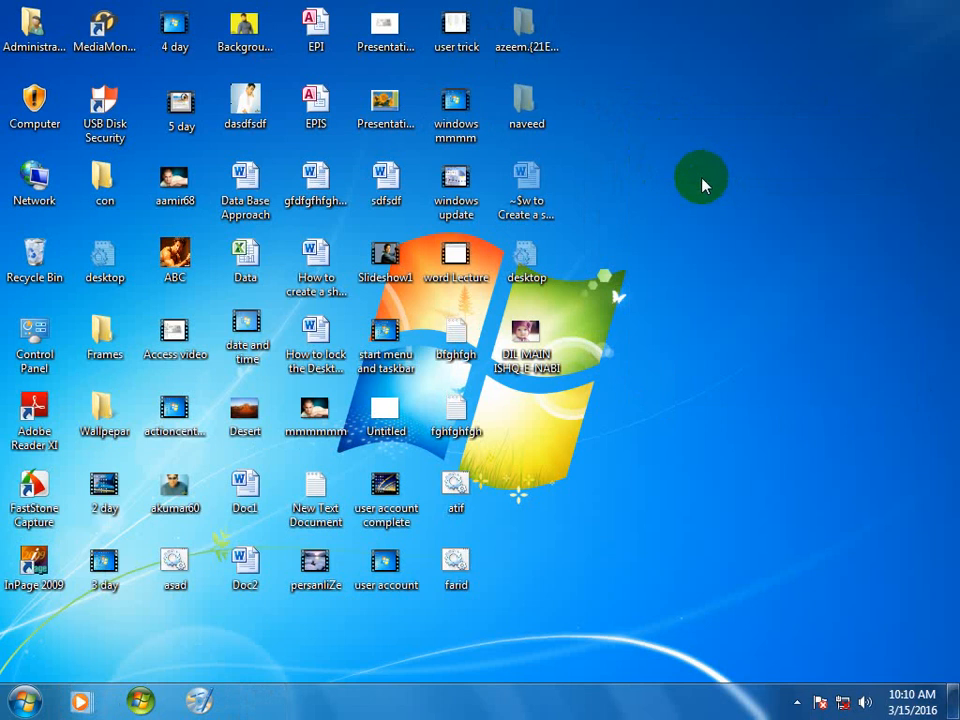
right_click(632, 133)
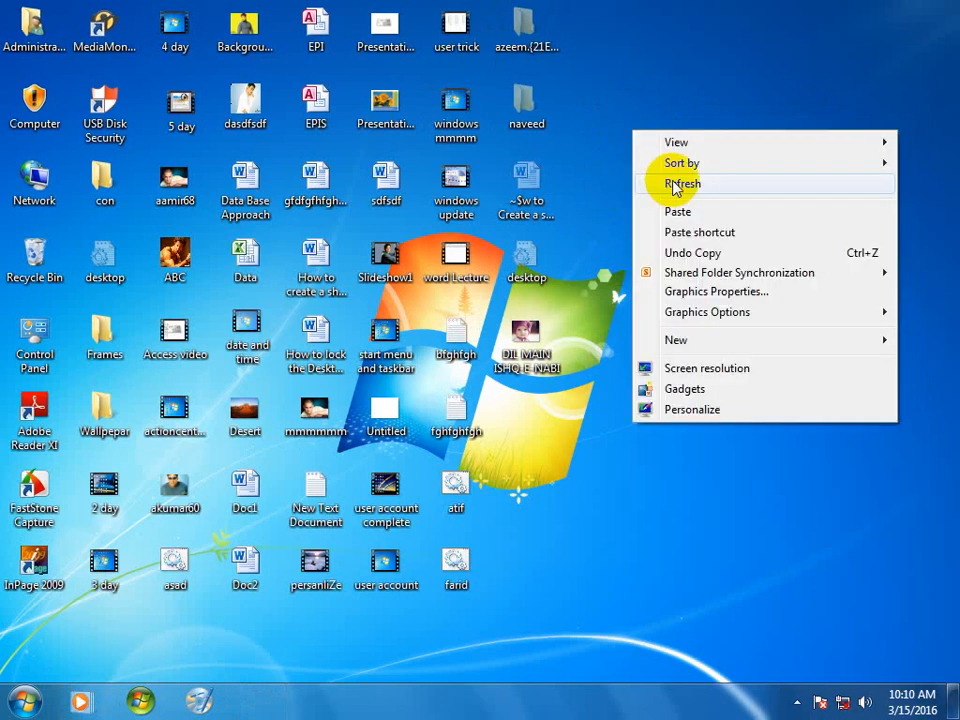
Refresh the desktop, view all Control Panel items in a maximized window to find BitLocker Drive Encryption, and close it
click(677, 182)
key(super)
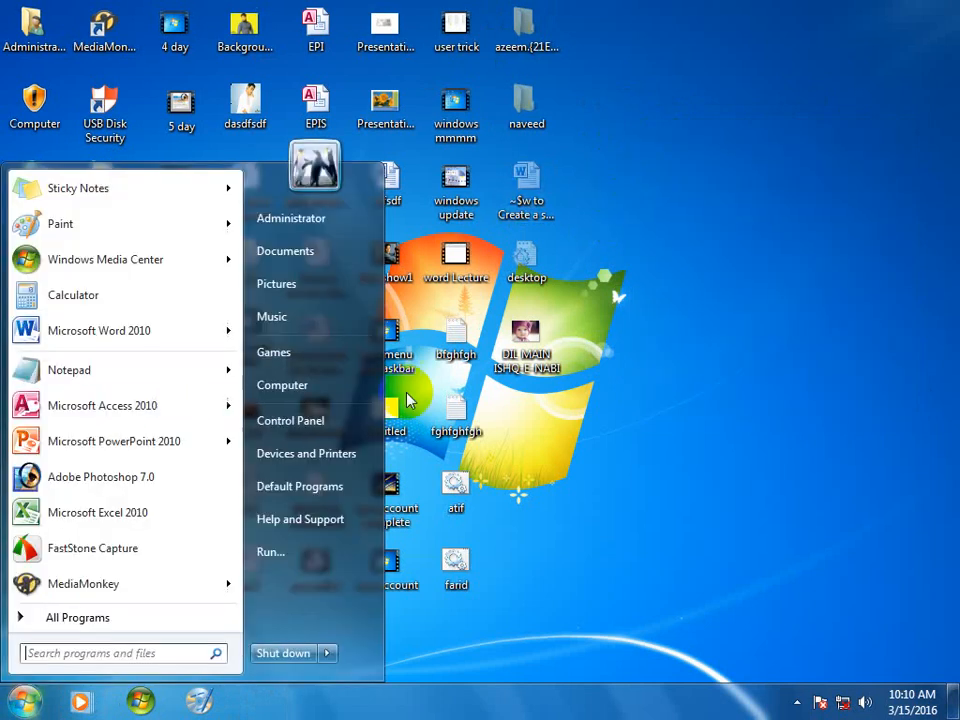
click(298, 423)
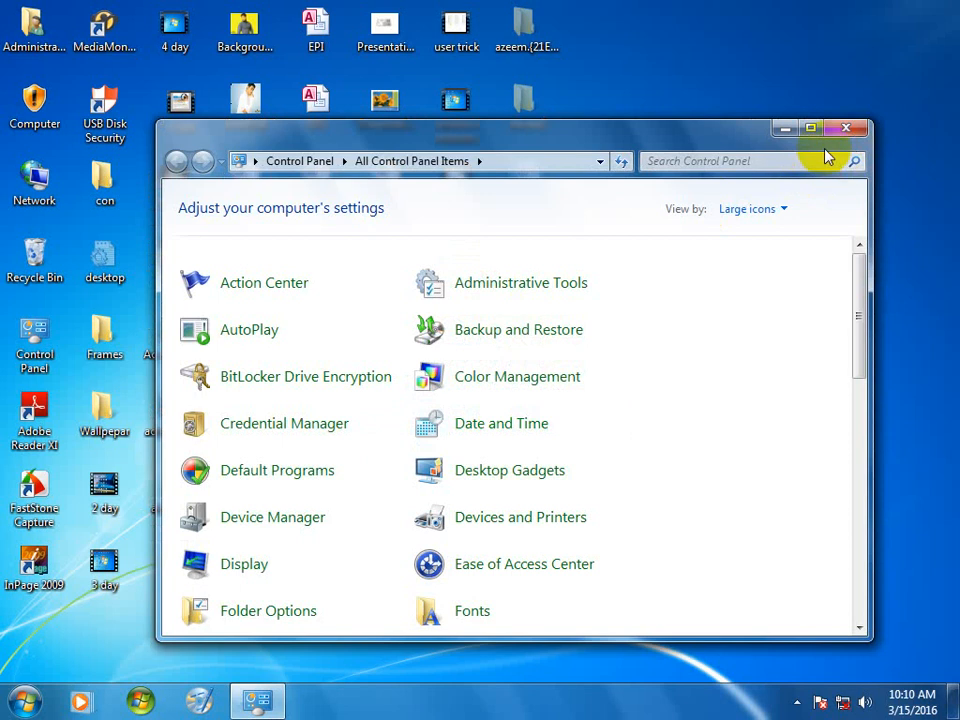
click(806, 127)
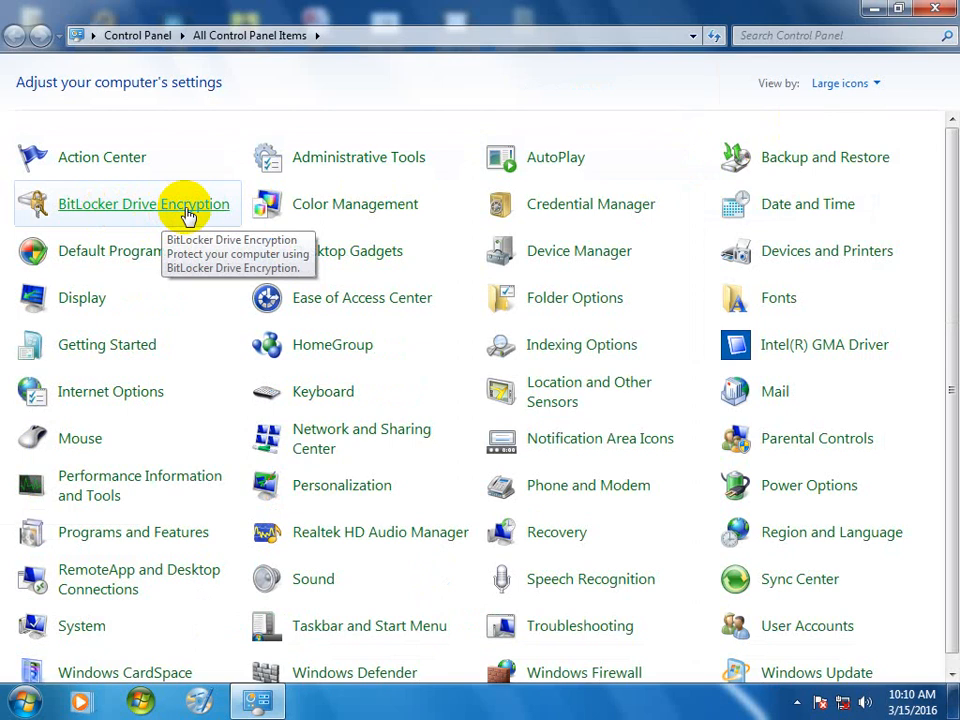
click(938, 8)
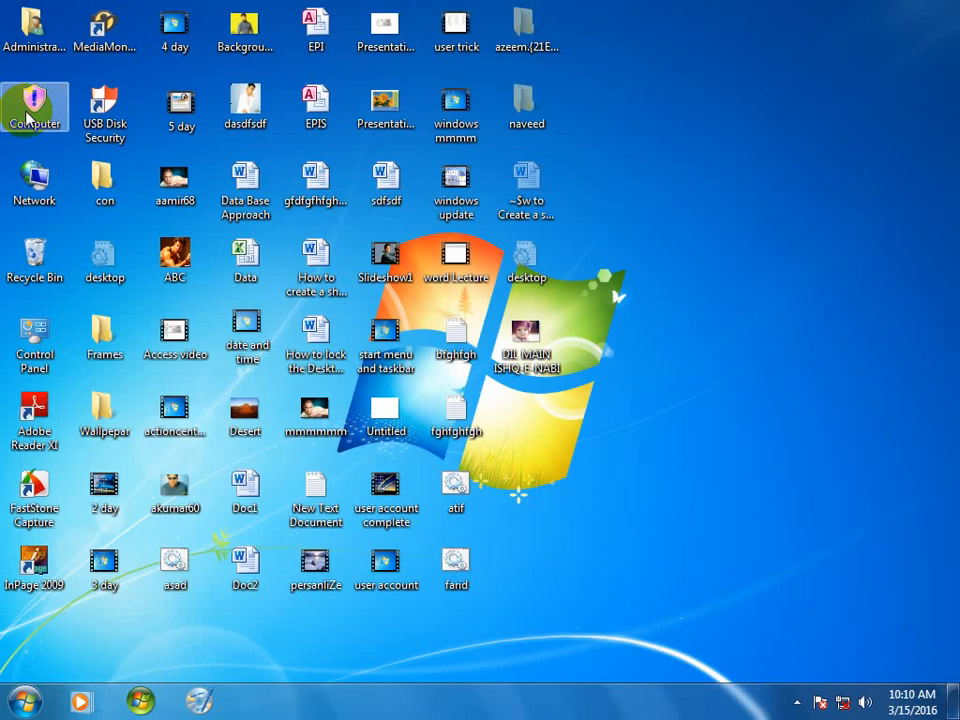
Open Computer and examine the drives Local Disk (C:) and khan (F:), including the available options for khan (F:)
double_click(30, 112)
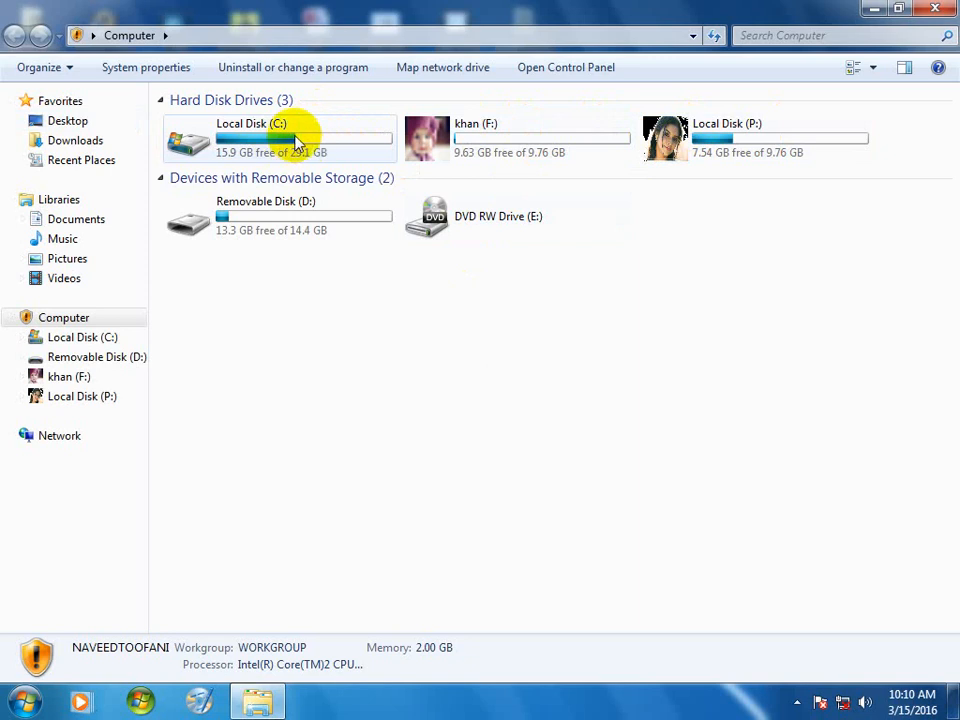
click(430, 137)
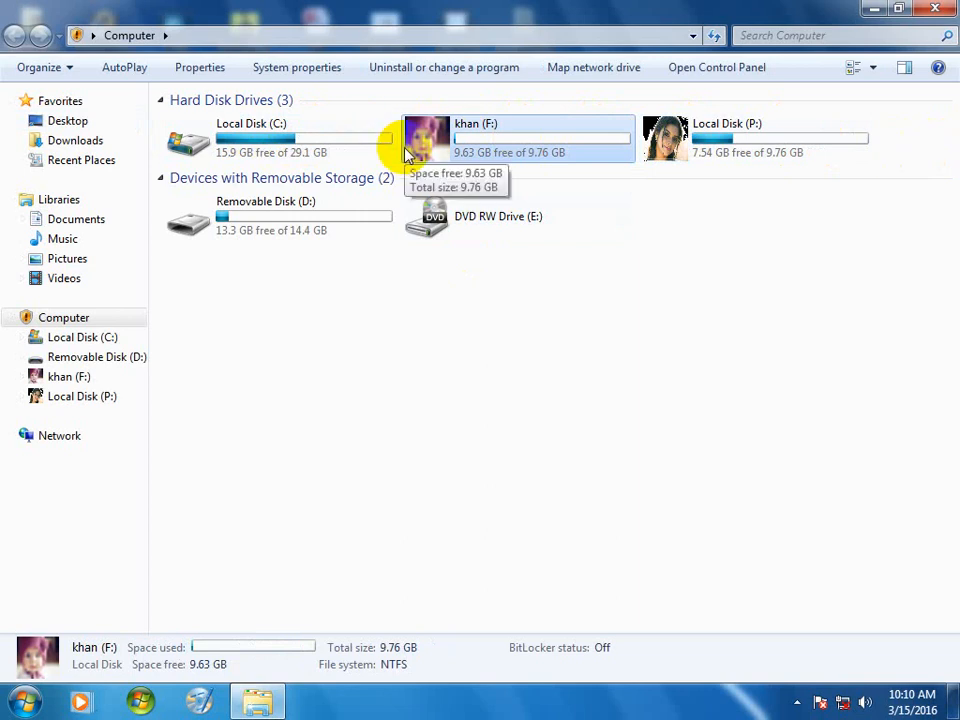
click(242, 133)
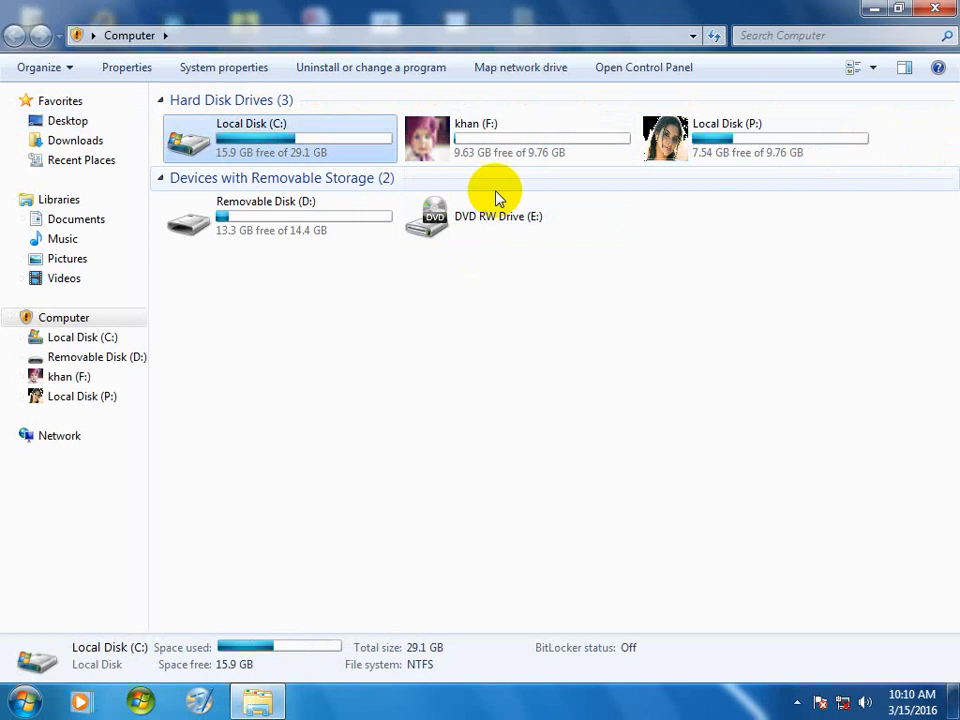
click(516, 142)
right_click(516, 142)
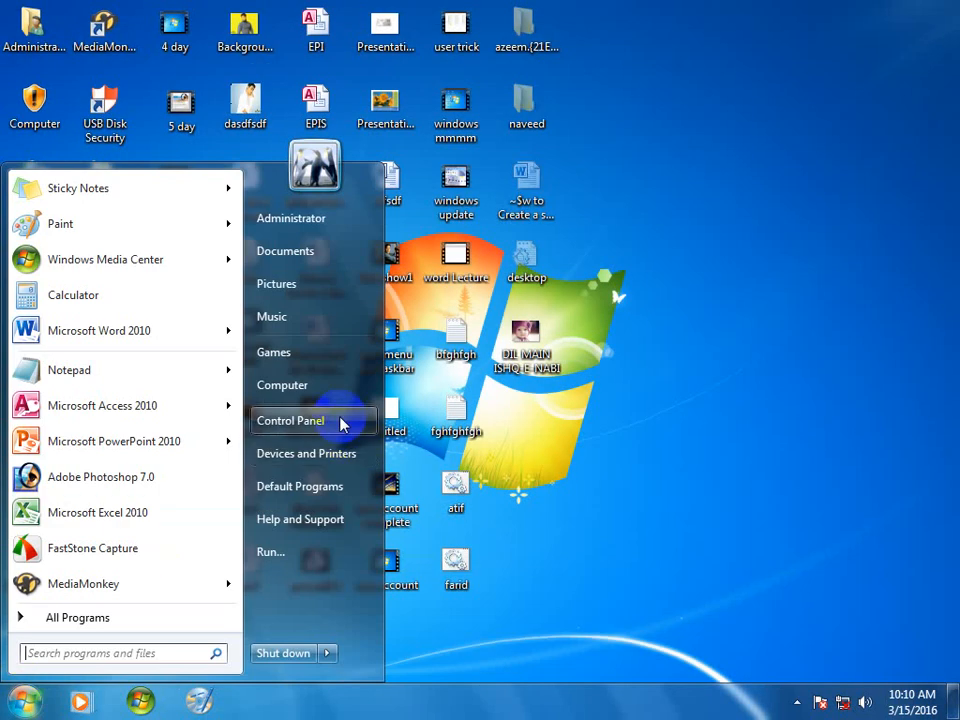
Review the drives on Control Panel's BitLocker Drive Encryption page, and check Local Disk (P:) in Computer for its Turn on BitLocker option
click(340, 424)
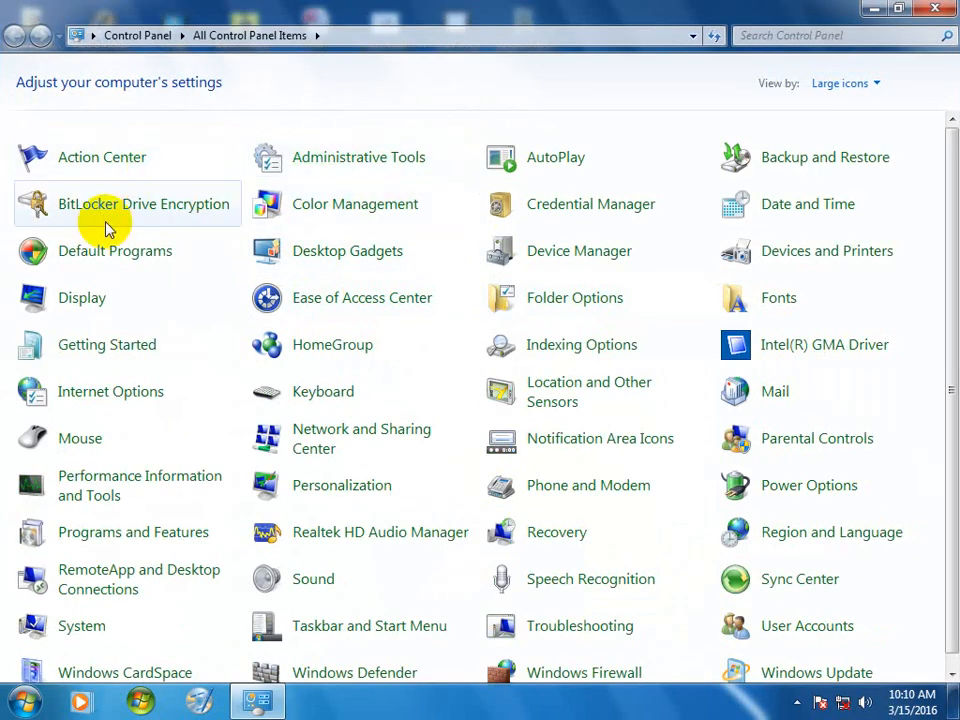
click(160, 222)
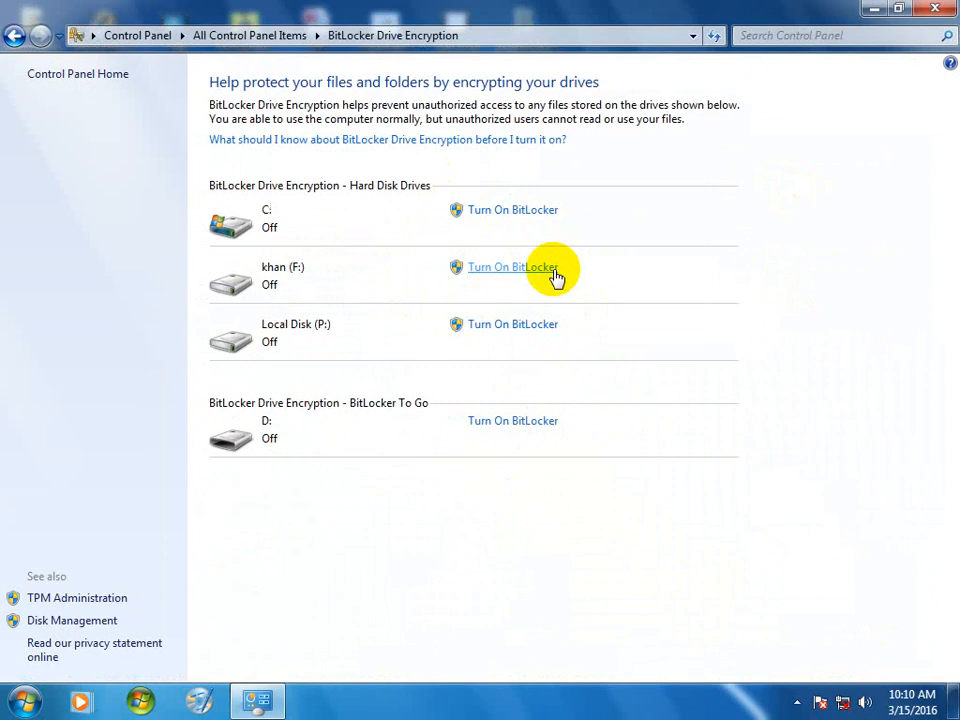
double_click(34, 99)
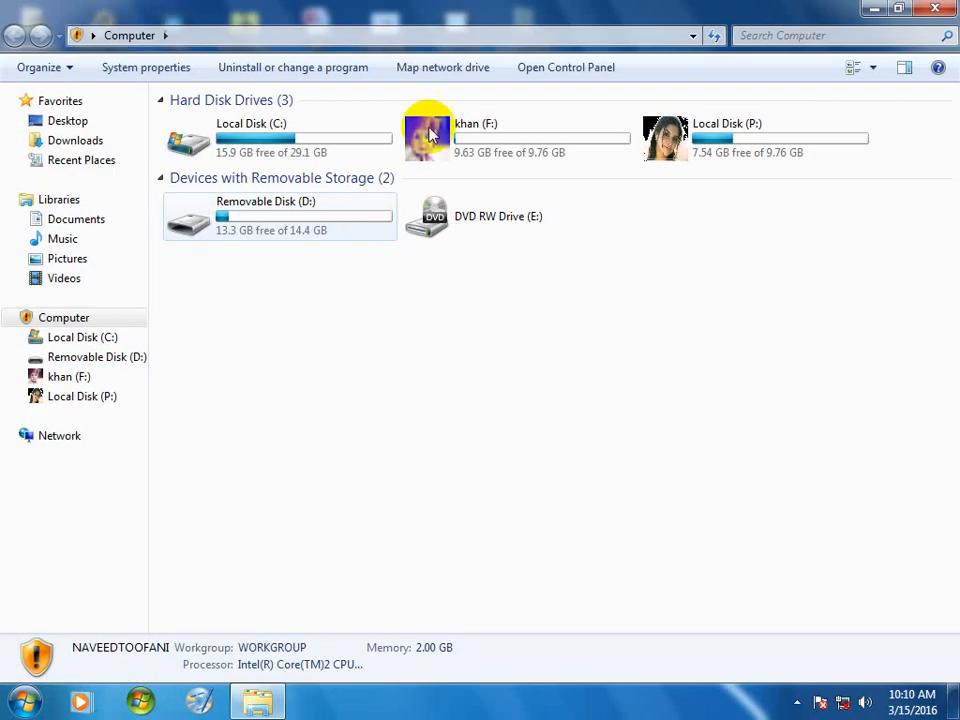
right_click(700, 132)
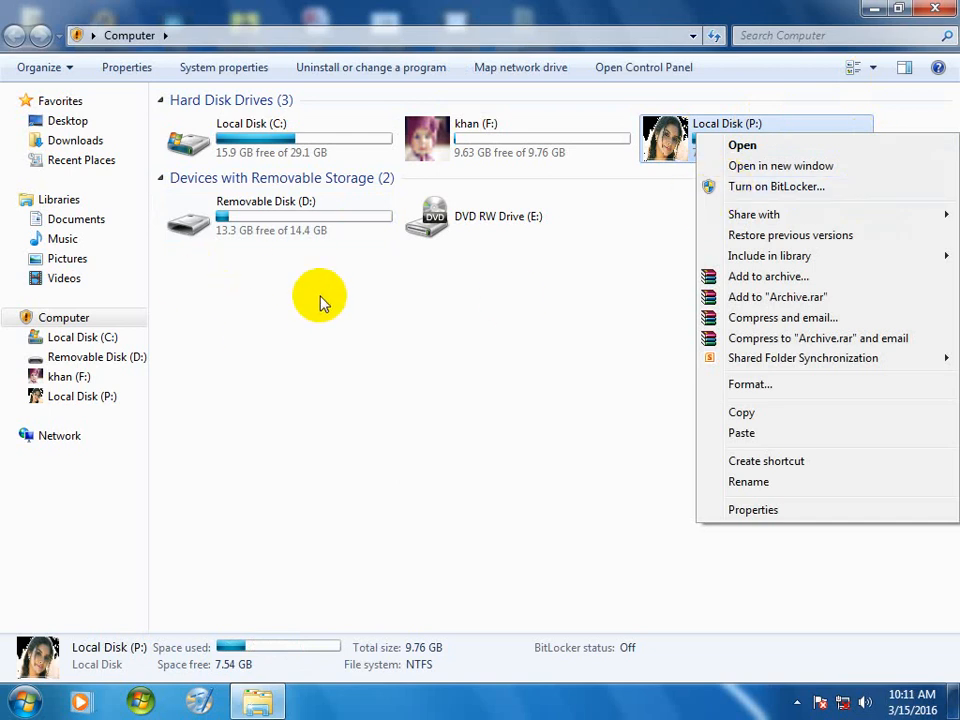
click(360, 320)
click(228, 228)
right_click(228, 228)
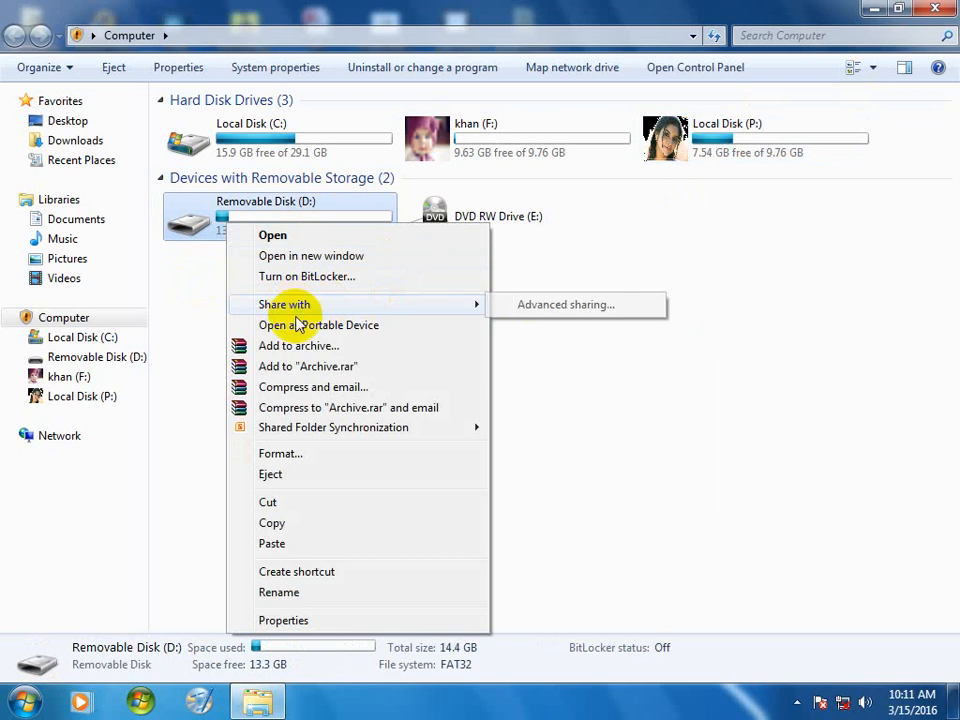
click(315, 278)
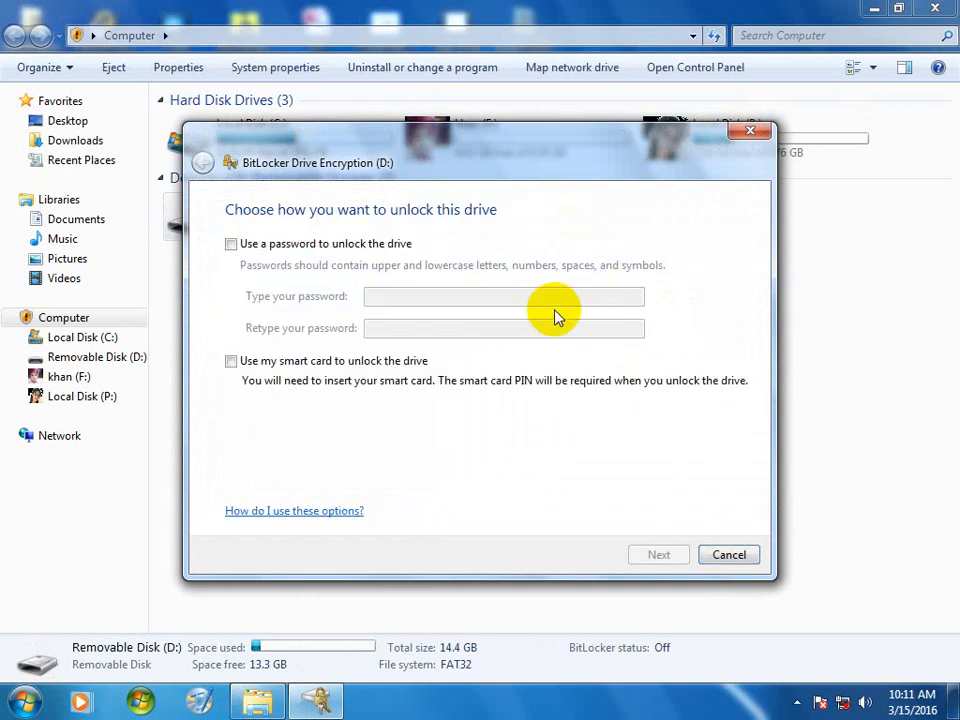
click(748, 132)
click(524, 376)
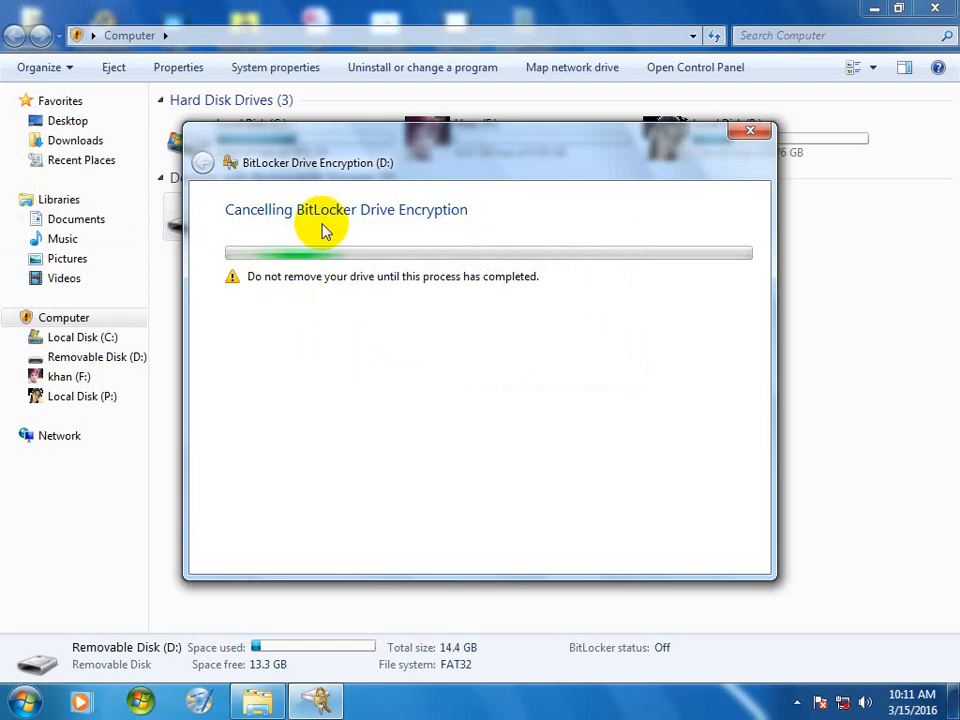
Turn on BitLocker for Removable Disk (D:), choosing to unlock it with a password, and enter and retype the drive password
right_click(281, 211)
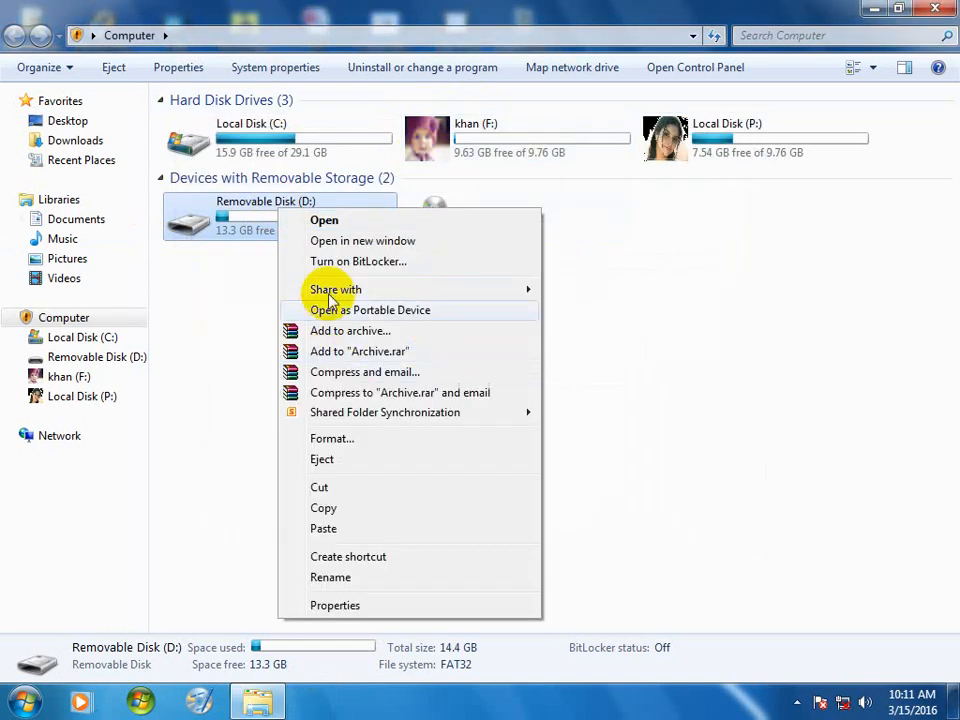
click(369, 263)
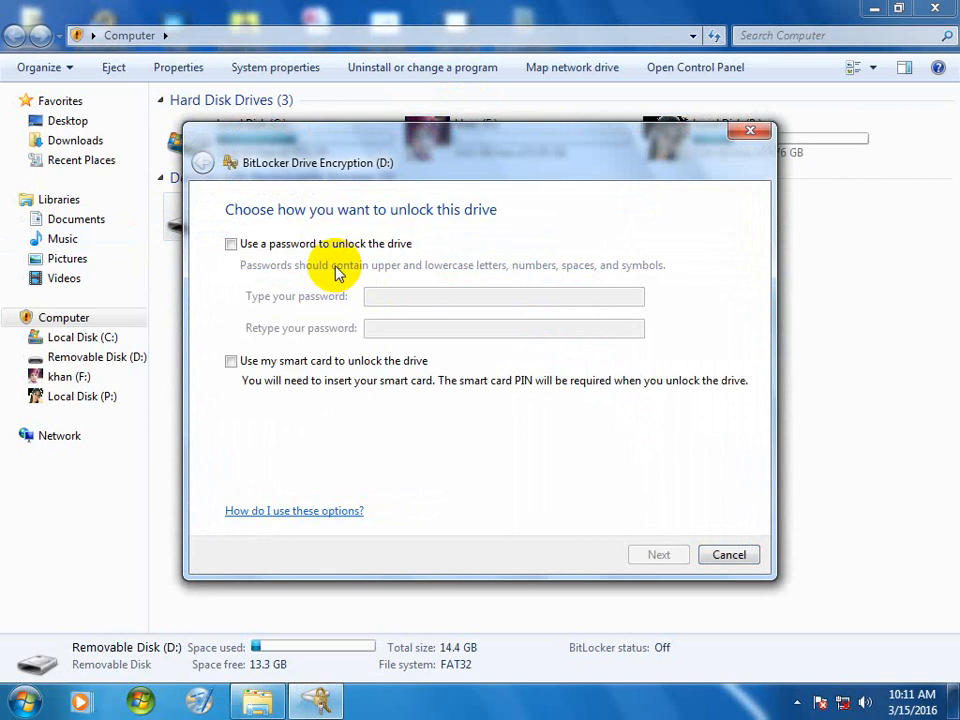
click(283, 247)
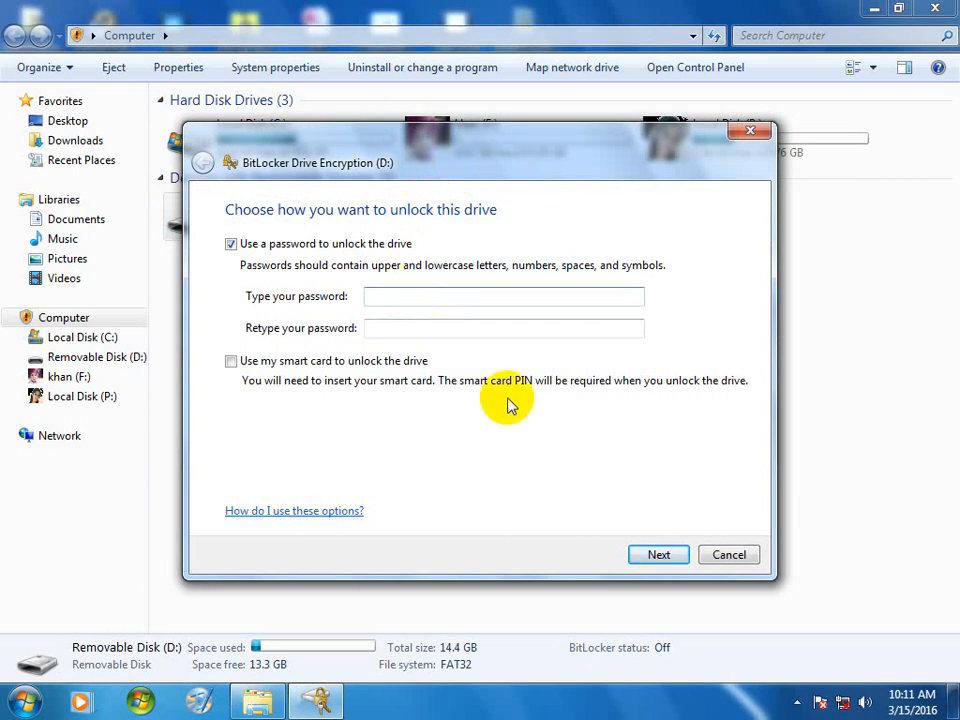
text(******)
key(Tab)
text(*****)
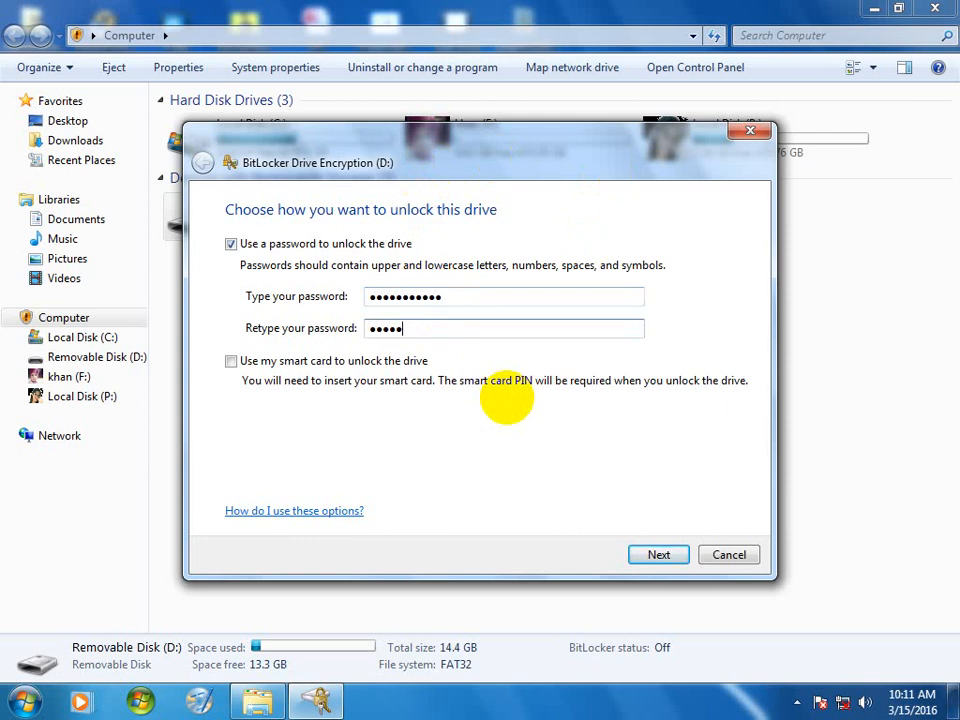
text(****)
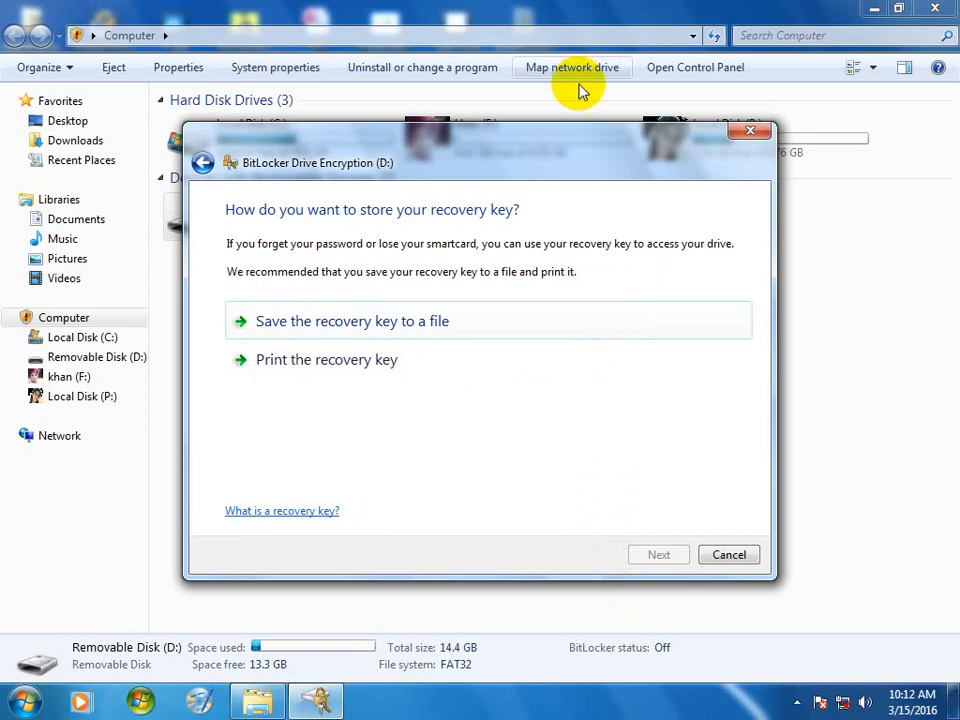
Save the BitLocker recovery key to a text file on the Desktop, keeping the suggested file name
drag(551, 144, 630, 176)
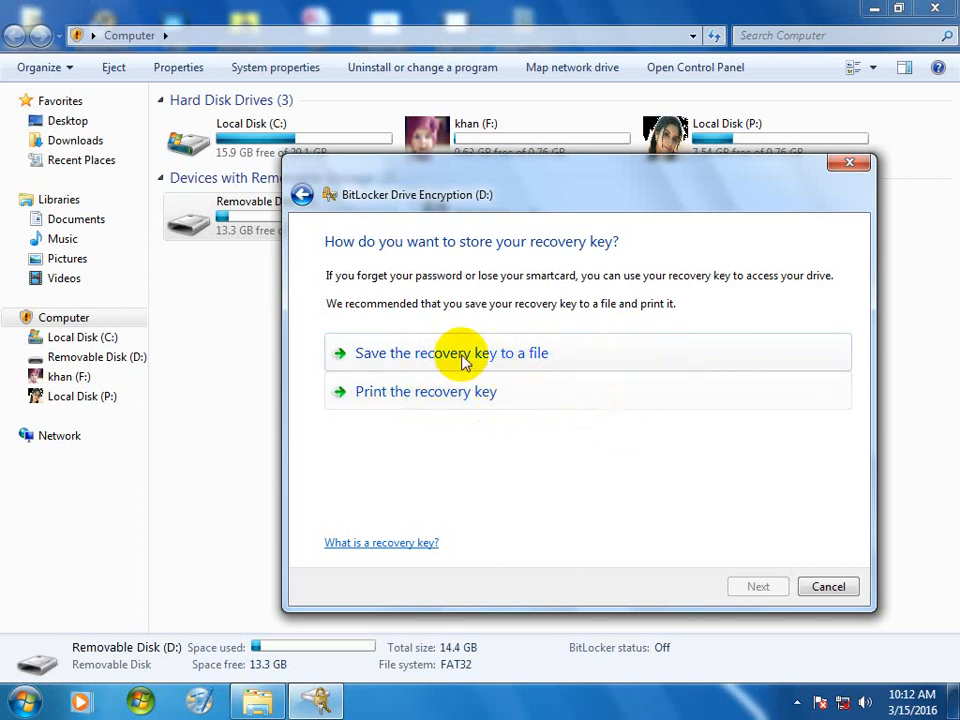
click(525, 352)
click(381, 311)
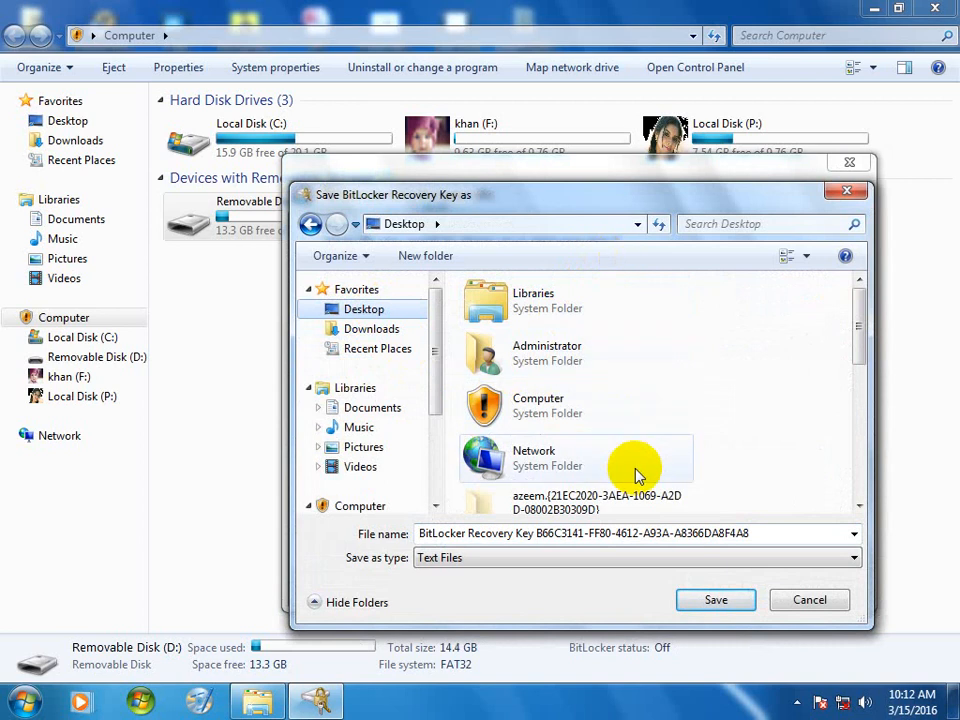
click(731, 602)
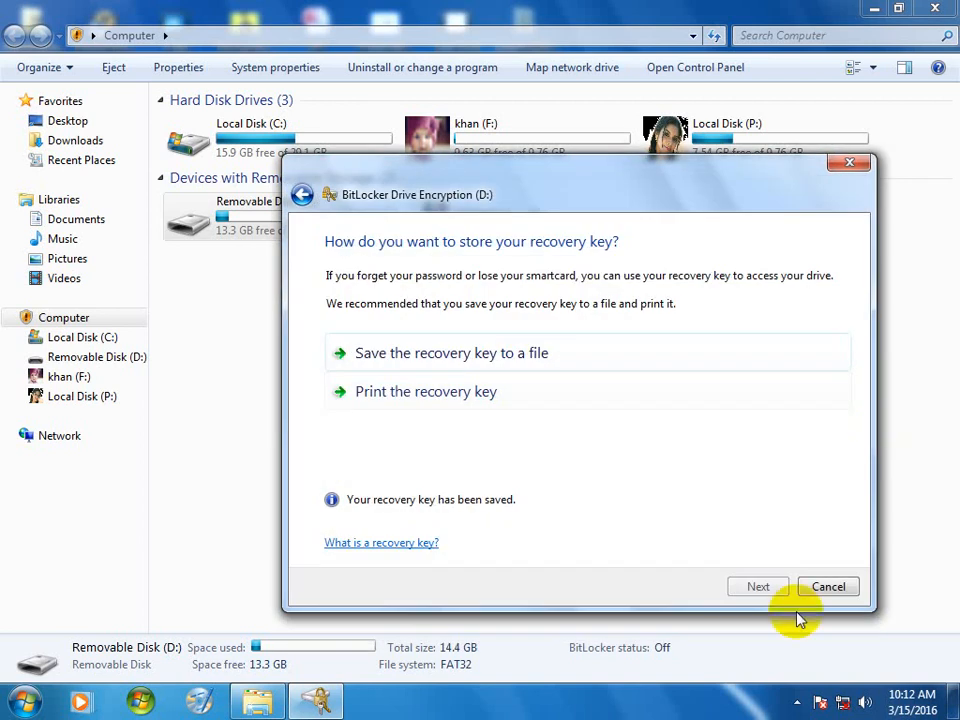
Start encrypting Removable Disk (D:) and pause the encryption, closing the Computer window when done
click(760, 584)
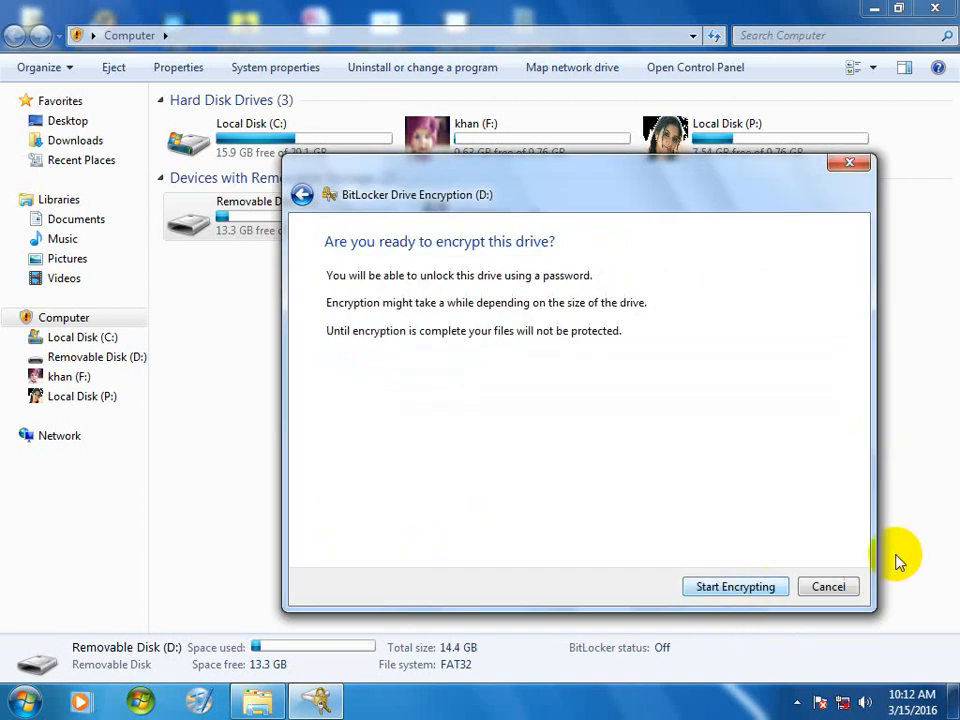
click(724, 586)
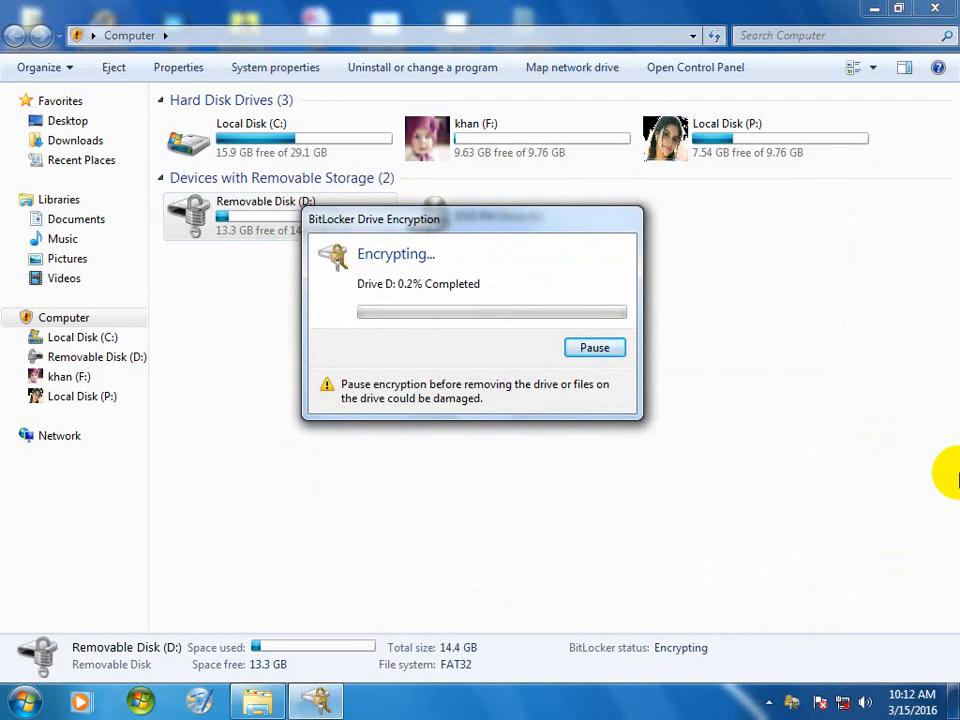
click(600, 348)
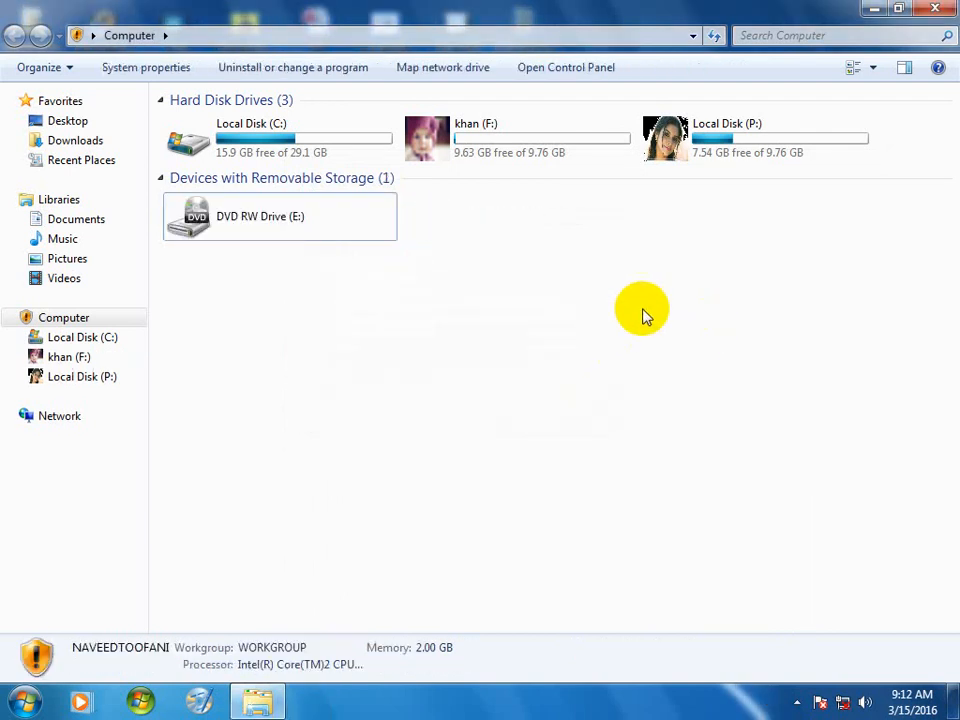
click(935, 8)
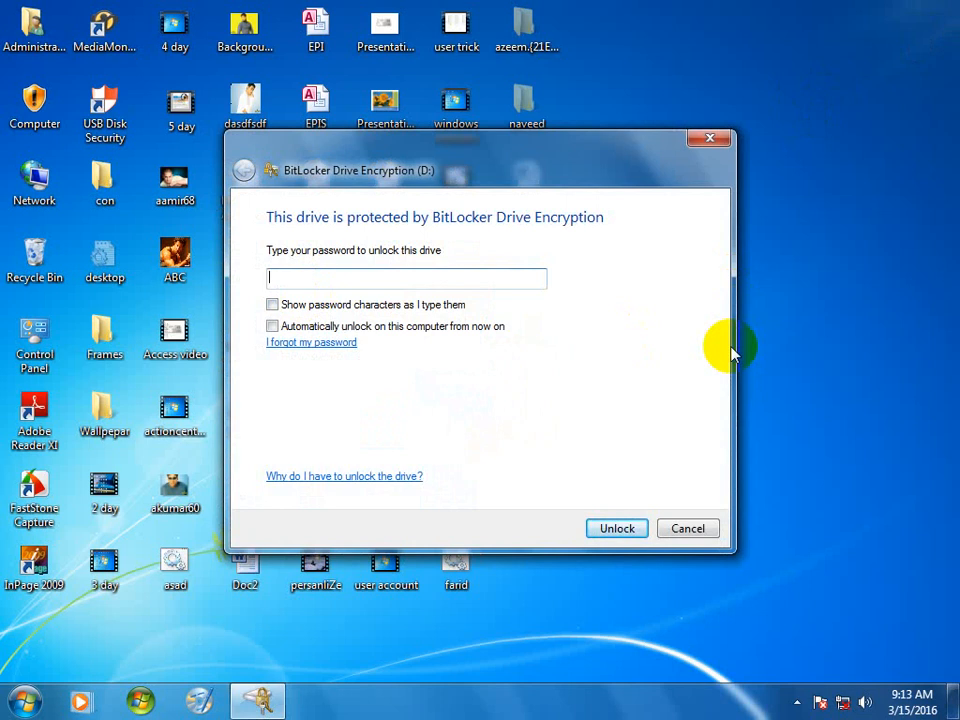
In the unlock prompt for drive D:, use the forgotten-password option and choose to type the recovery key
drag(579, 154, 645, 216)
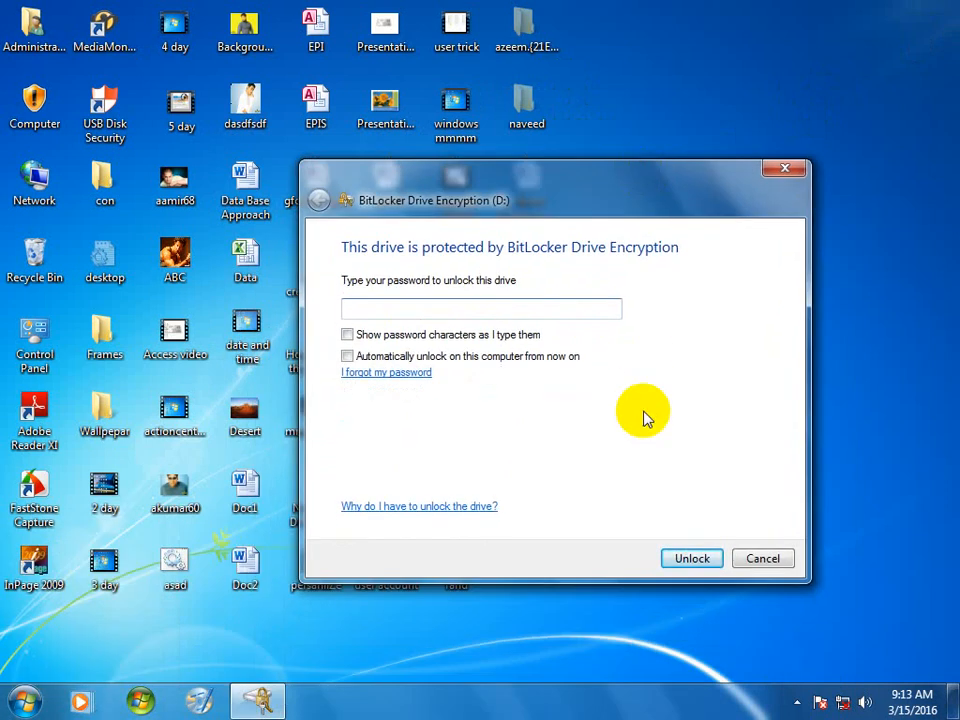
click(402, 373)
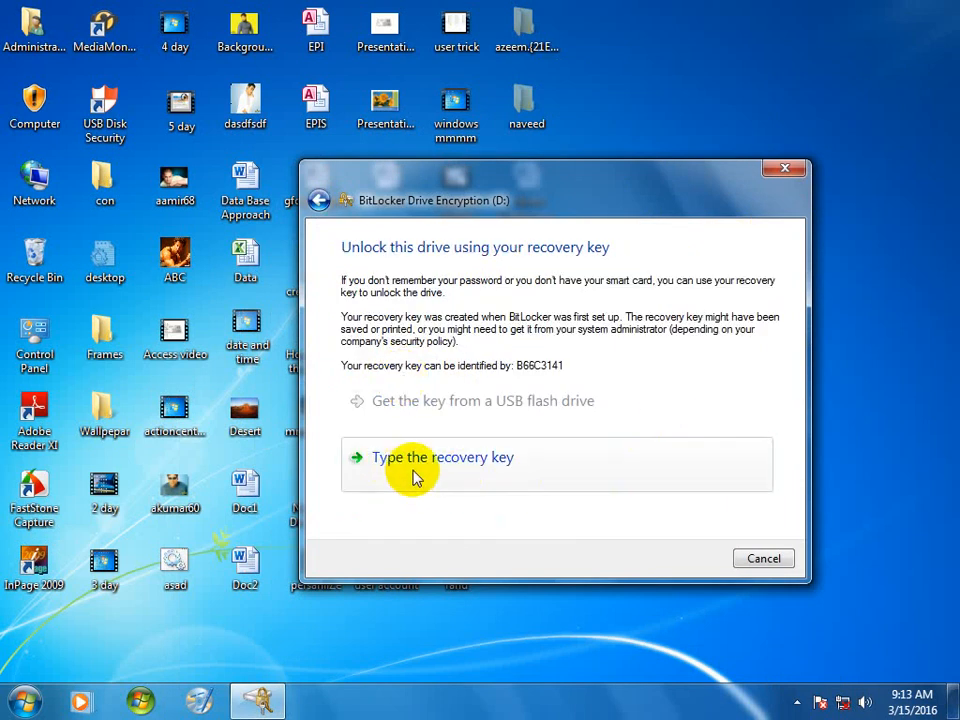
click(520, 470)
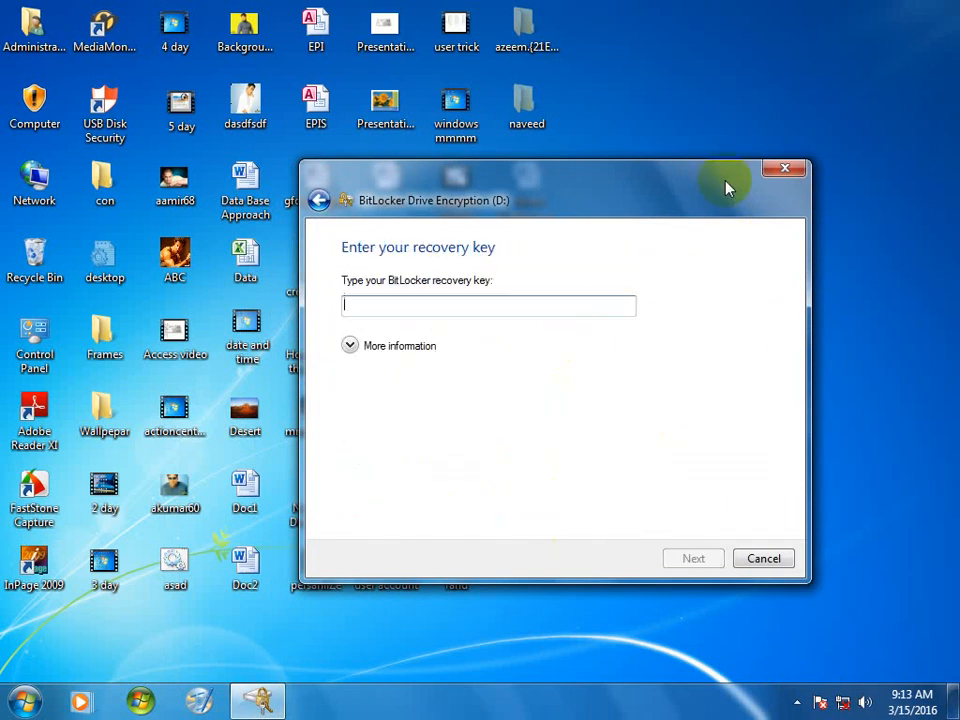
Move the recovery key prompt aside and open the saved BitLocker recovery key text file from the desktop in a maximized window
drag(727, 188, 667, 612)
double_click(528, 422)
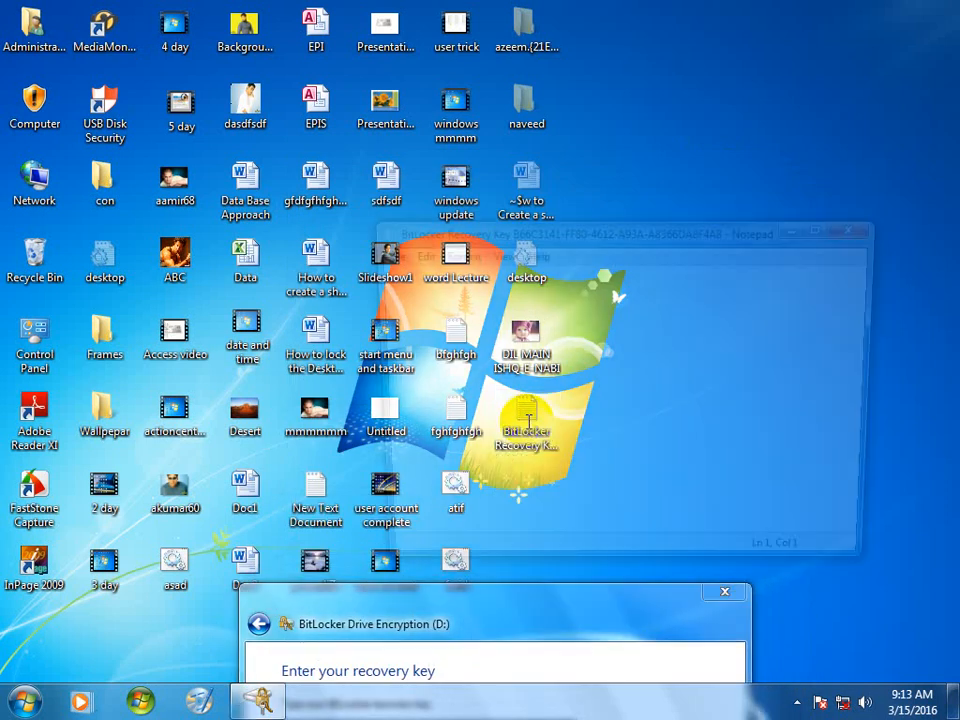
click(818, 222)
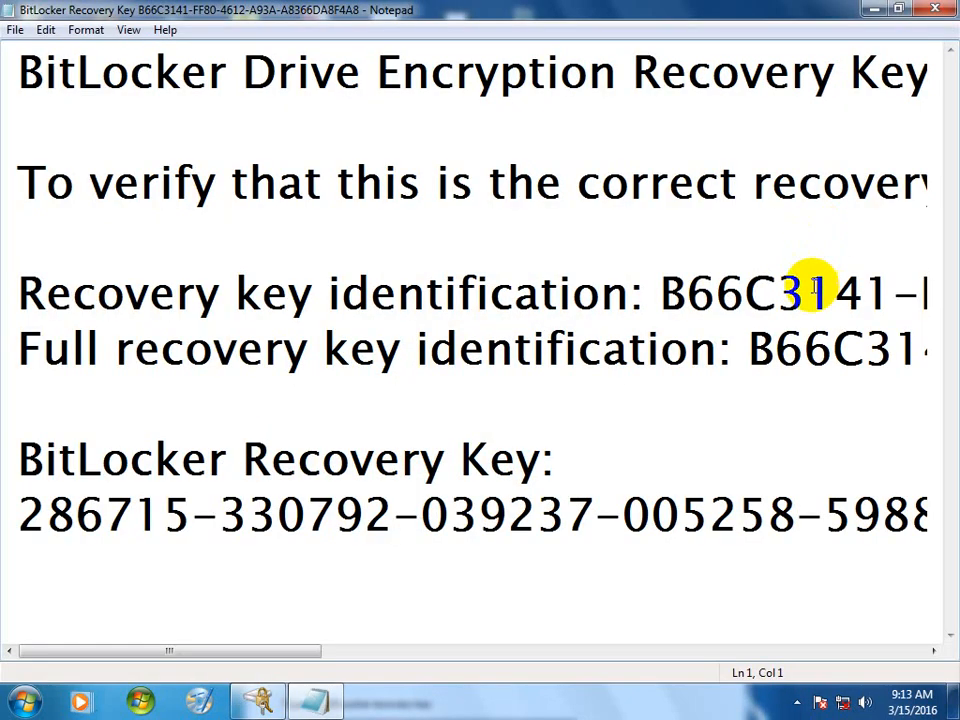
scroll(765, 366, right, 1)
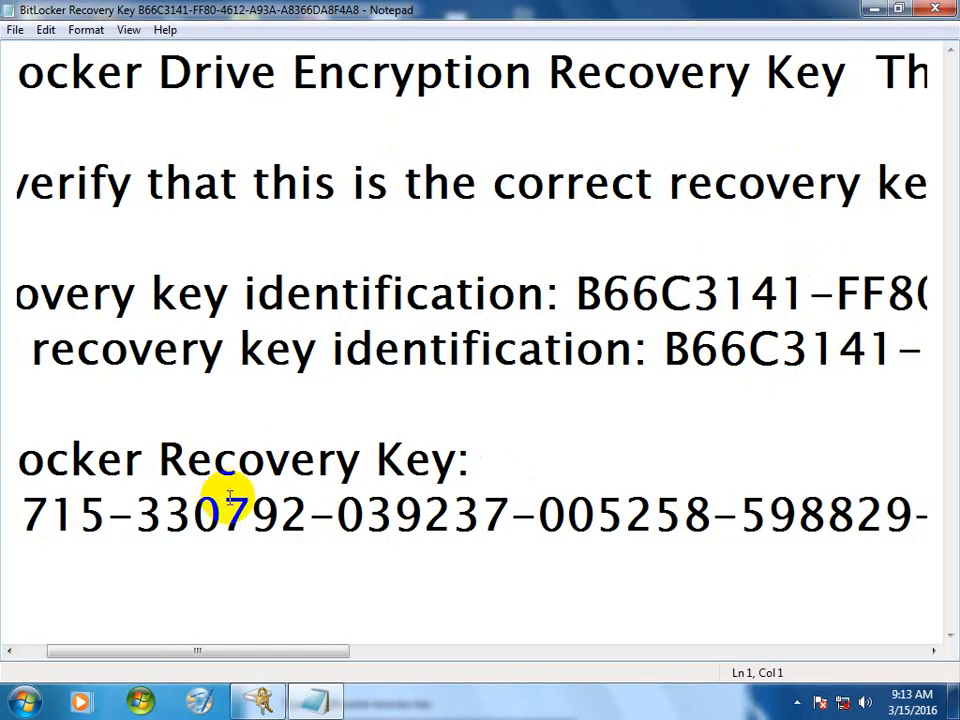
scroll(238, 580, left, 1)
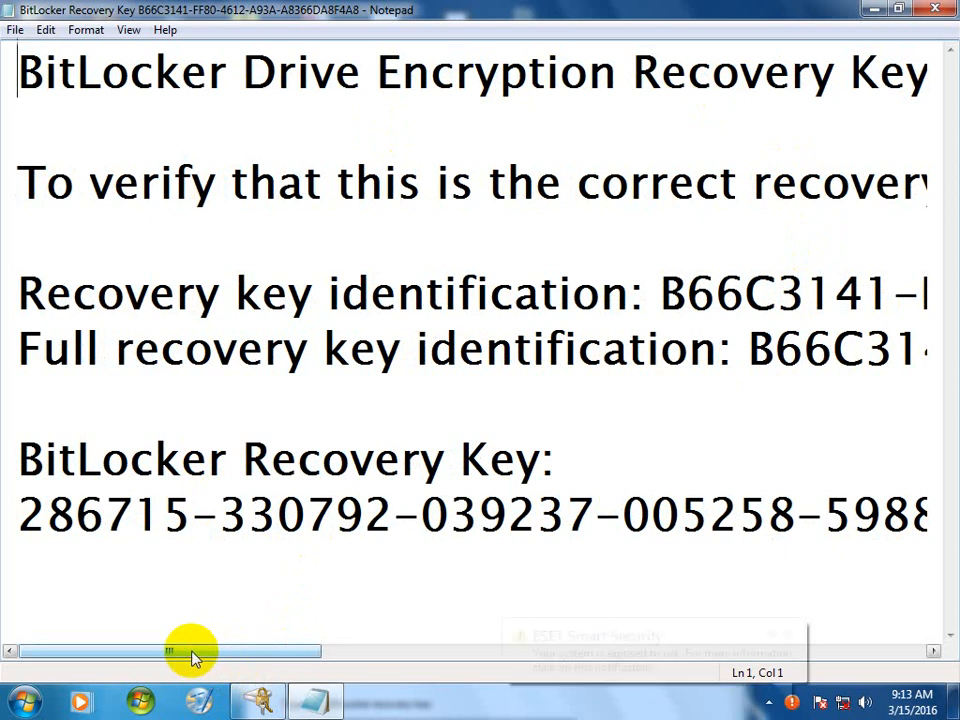
click(100, 35)
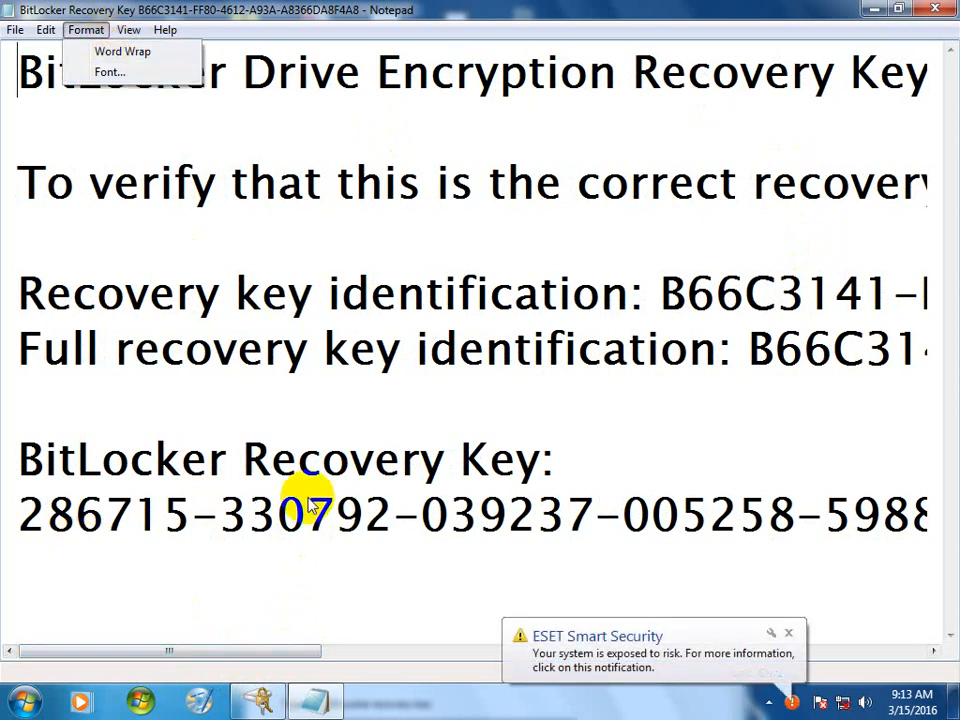
click(390, 514)
click(788, 633)
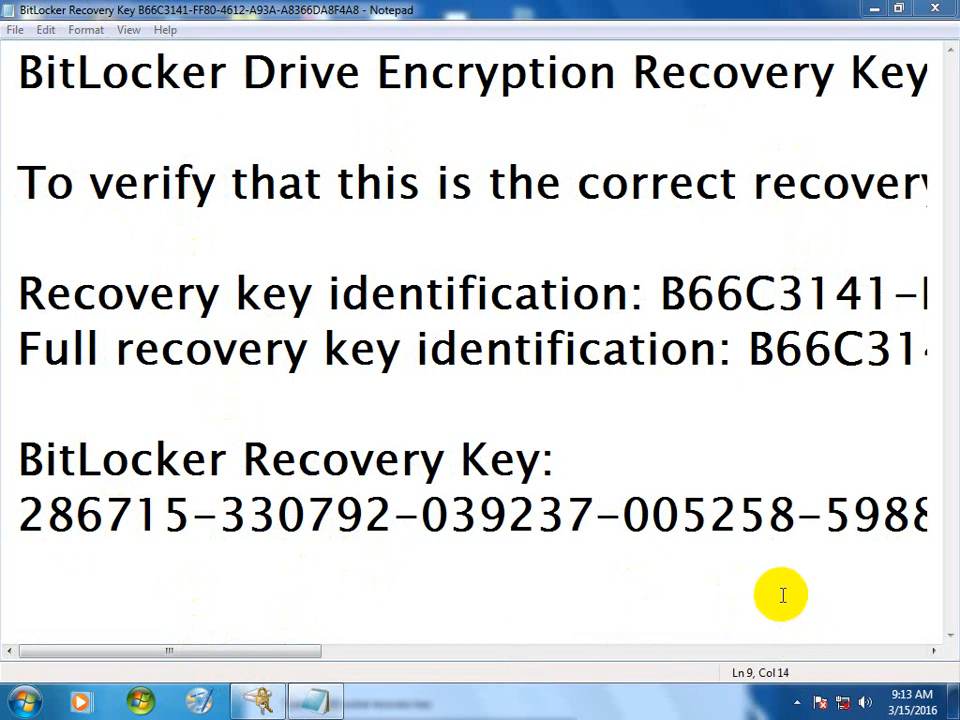
Set the font size of the recovery key document to 18, keeping the Lucida Sans Unicode Bold font
click(238, 541)
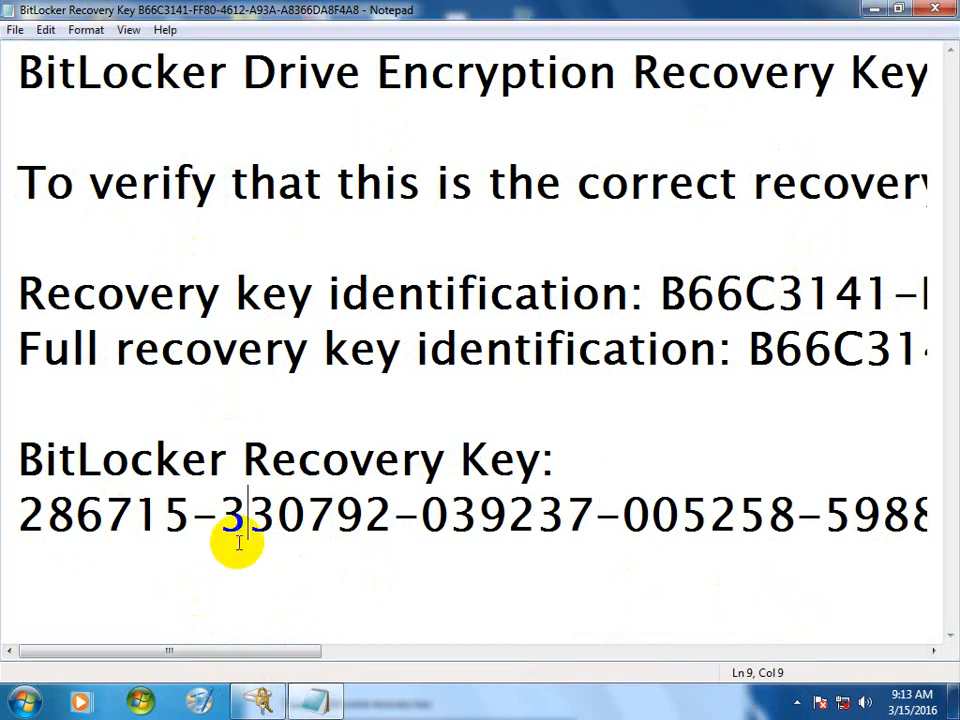
key(ctrl+a)
click(86, 30)
click(108, 72)
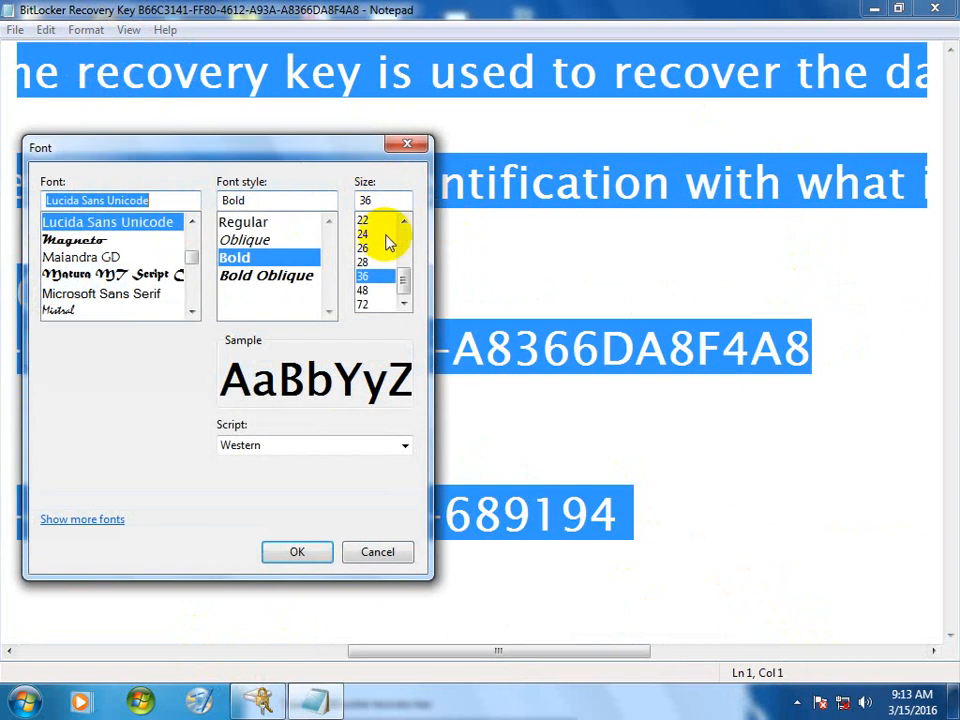
scroll(403, 274, up, 1)
click(365, 219)
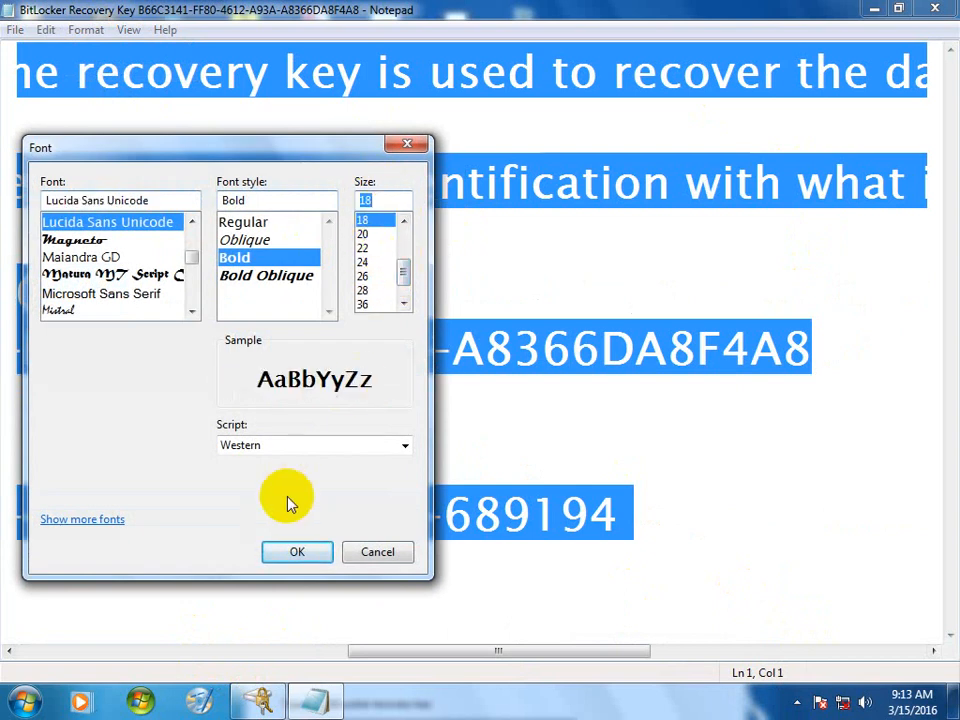
click(297, 551)
click(690, 581)
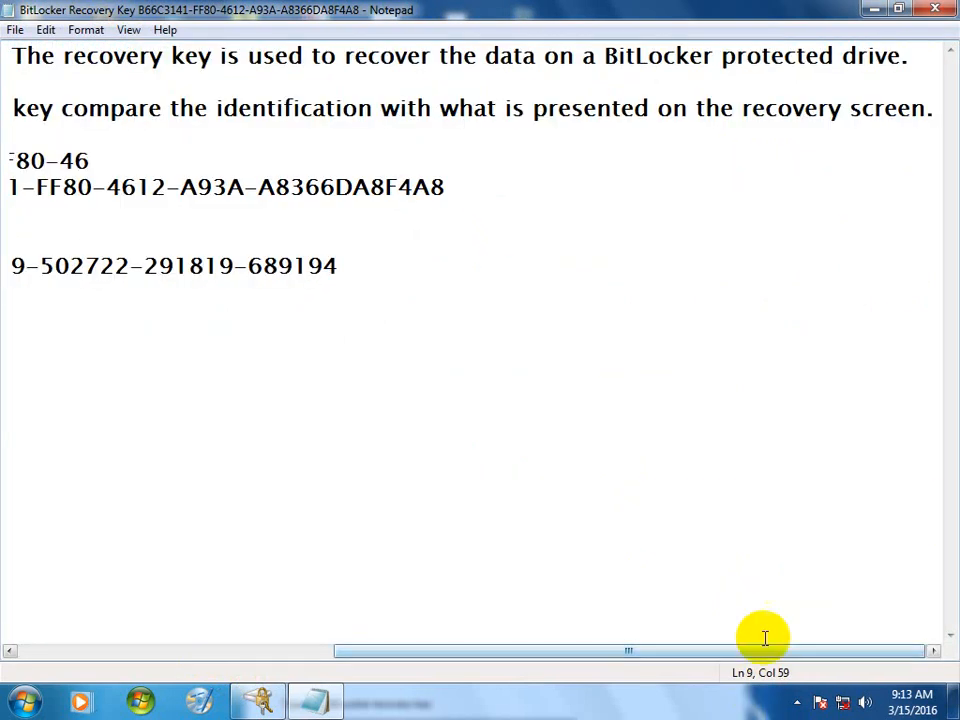
Copy the full recovery key number under the BitLocker Recovery Key heading, and close the text file
drag(733, 660, 386, 658)
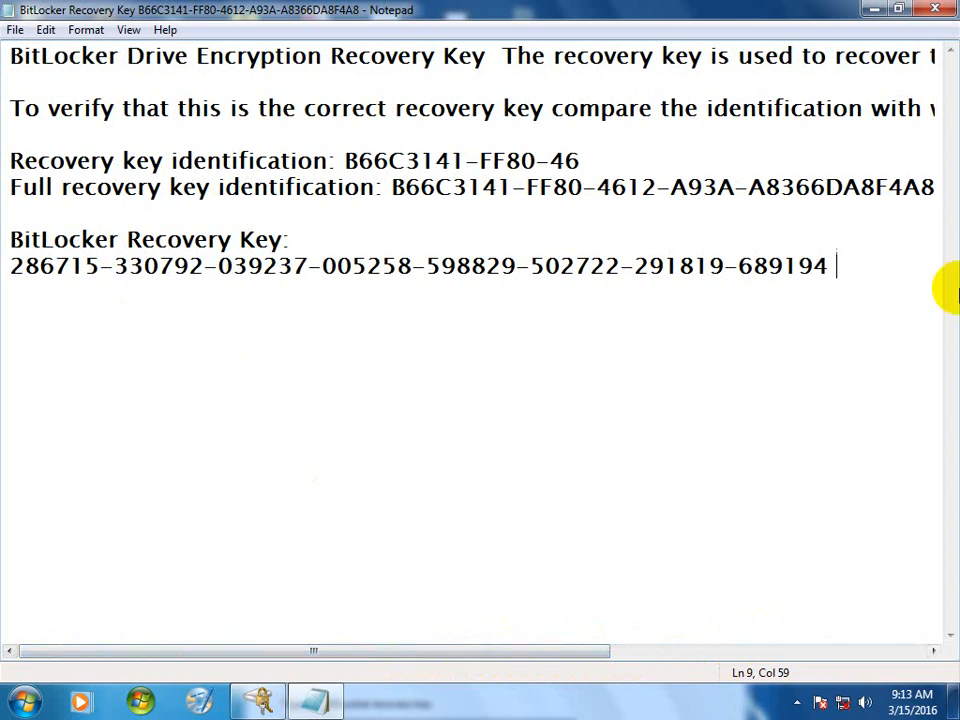
drag(838, 265, 4, 284)
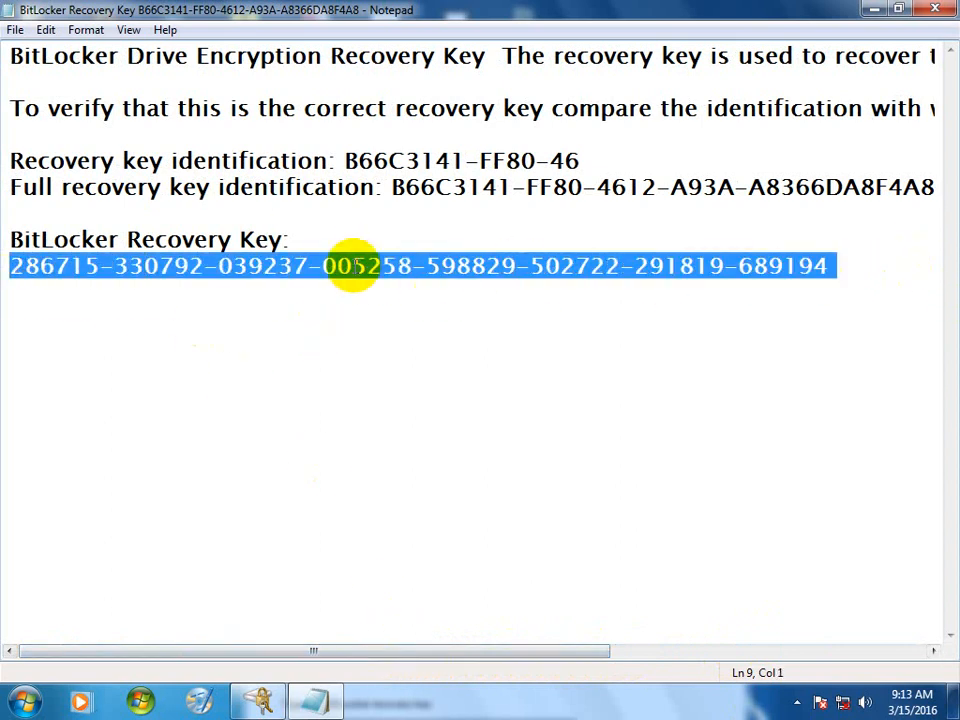
right_click(352, 268)
click(400, 327)
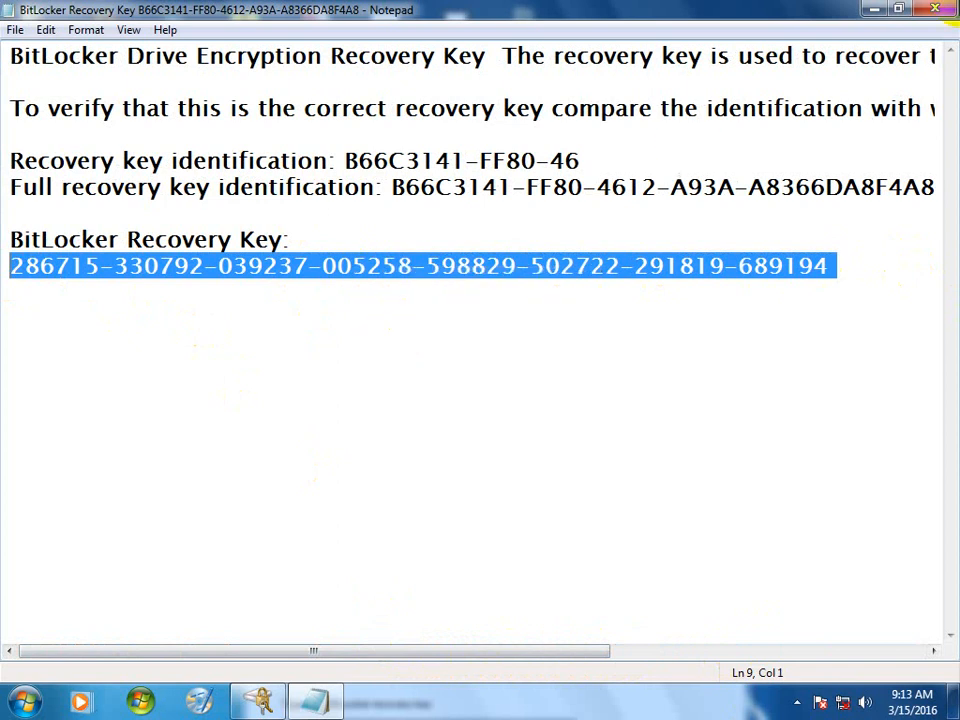
click(935, 8)
Bring the recovery prompt back into view, unlock drive D: with the pasted BitLocker recovery key, and finish the wizard
drag(355, 625, 383, 251)
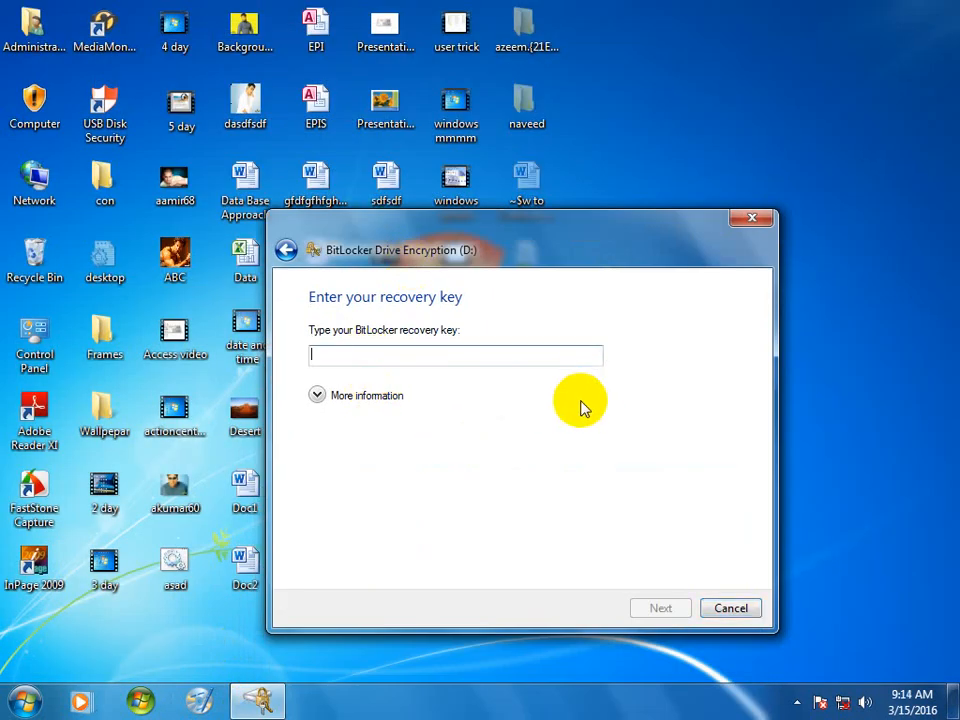
key(ctrl+v)
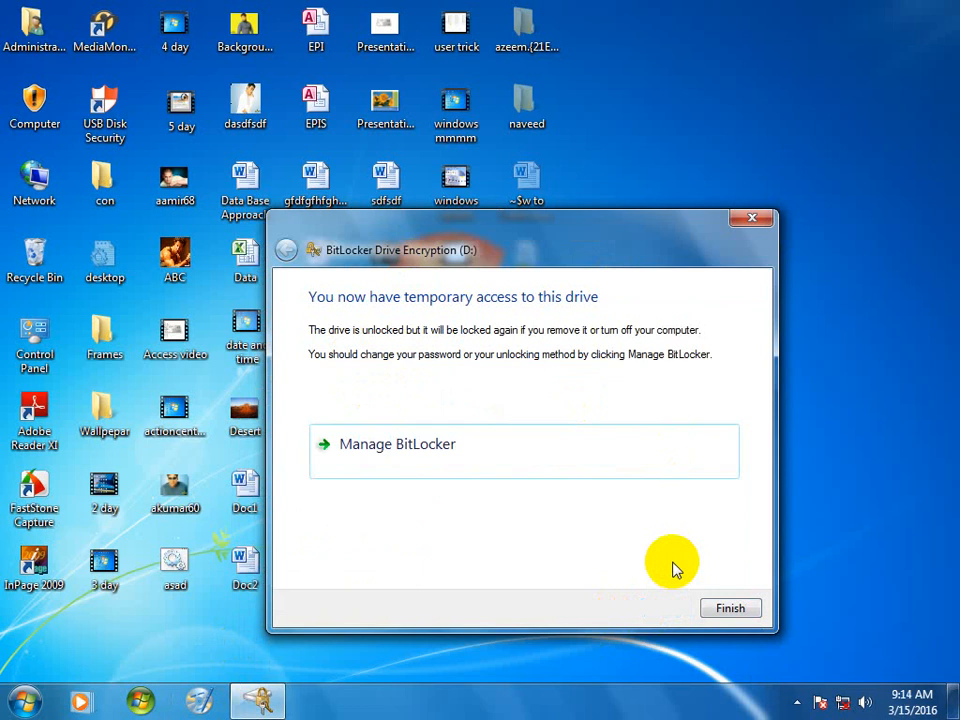
click(731, 610)
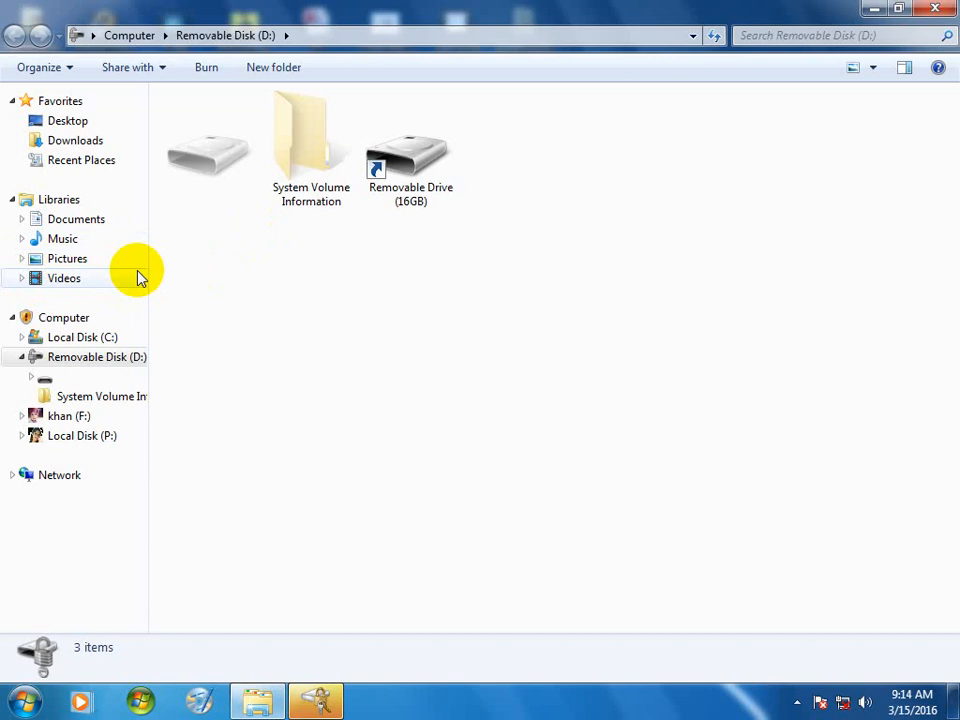
Close the drive D: window and move the encryption progress dialog clear of the desktop icons
click(935, 8)
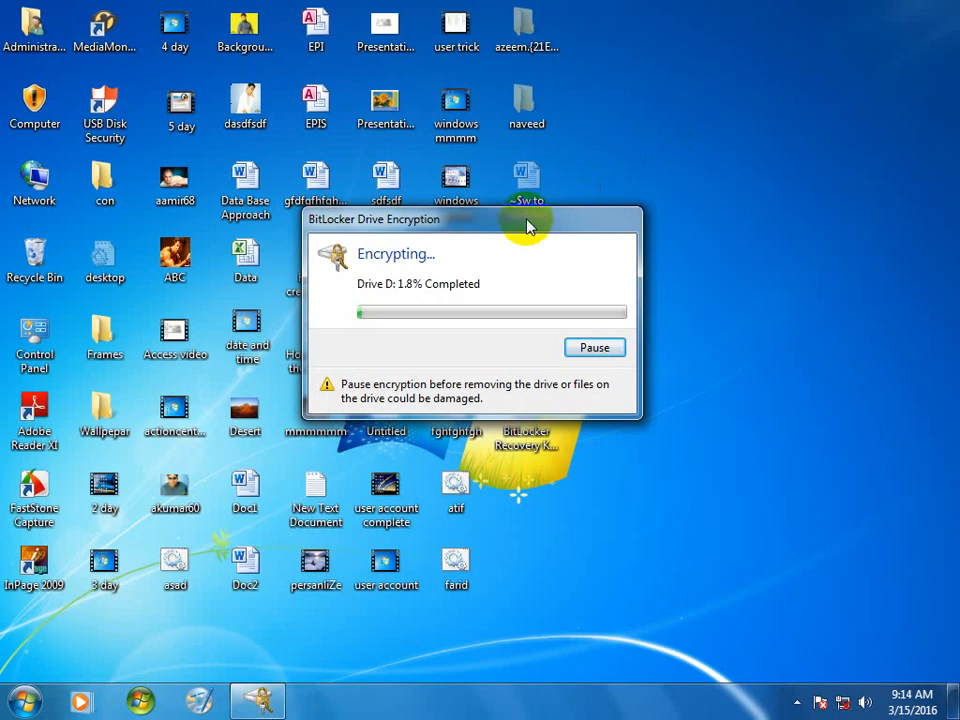
drag(527, 221, 864, 132)
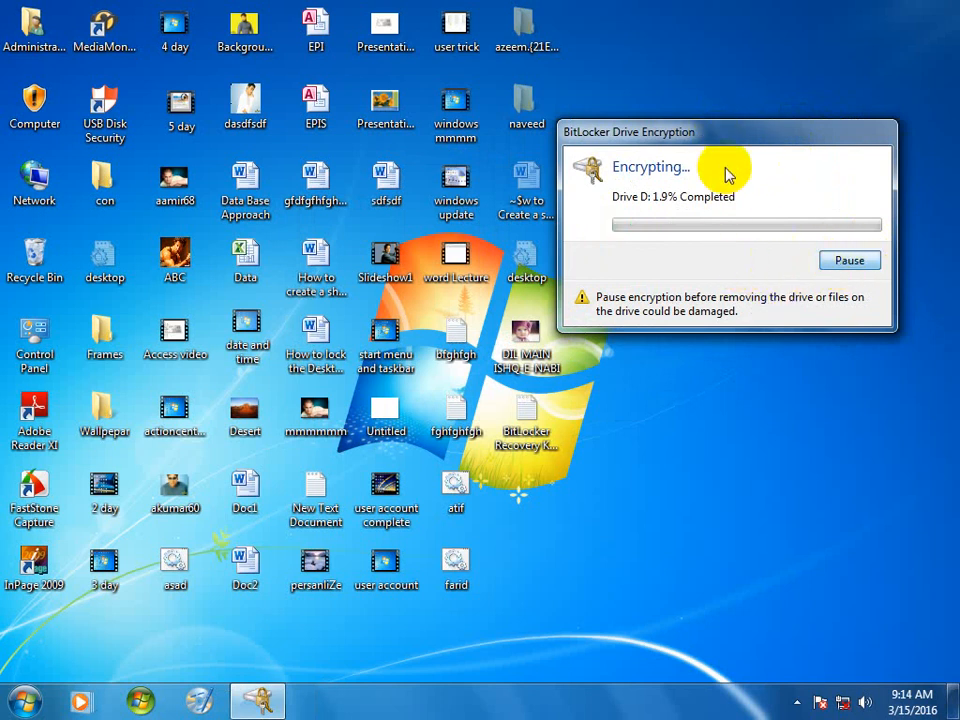
drag(722, 133, 730, 189)
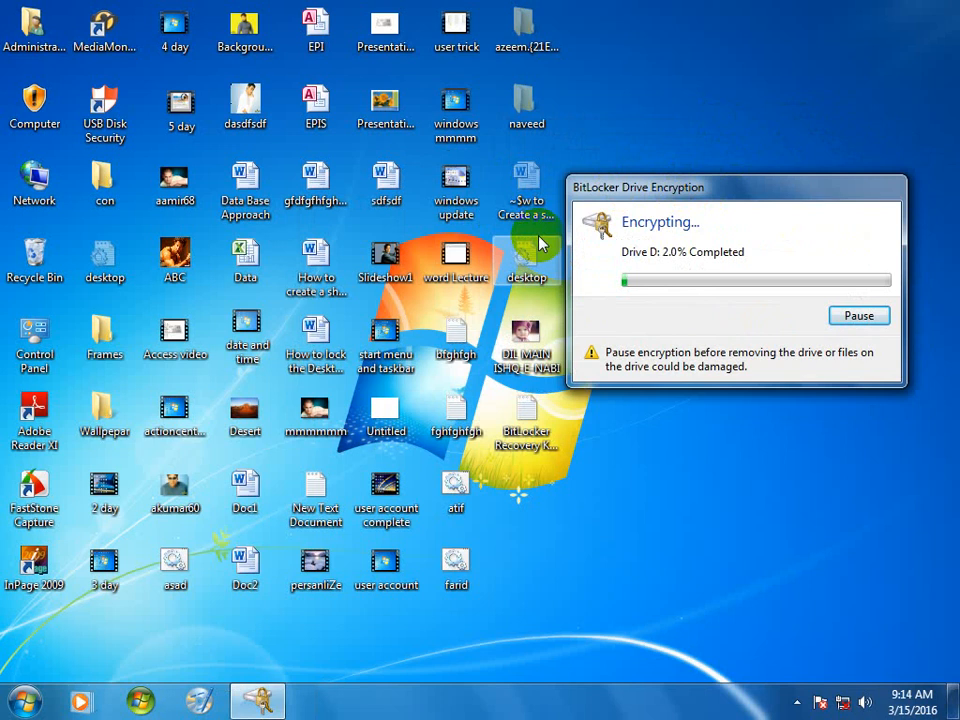
Open the Computer window to check Removable Disk (D:), and close it
double_click(34, 100)
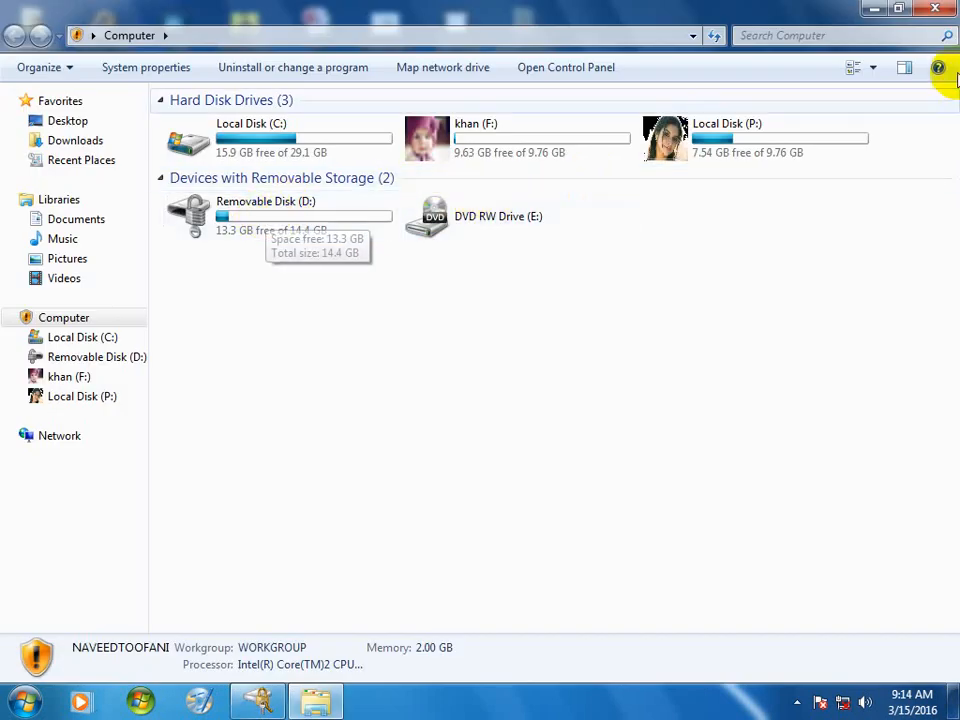
click(935, 8)
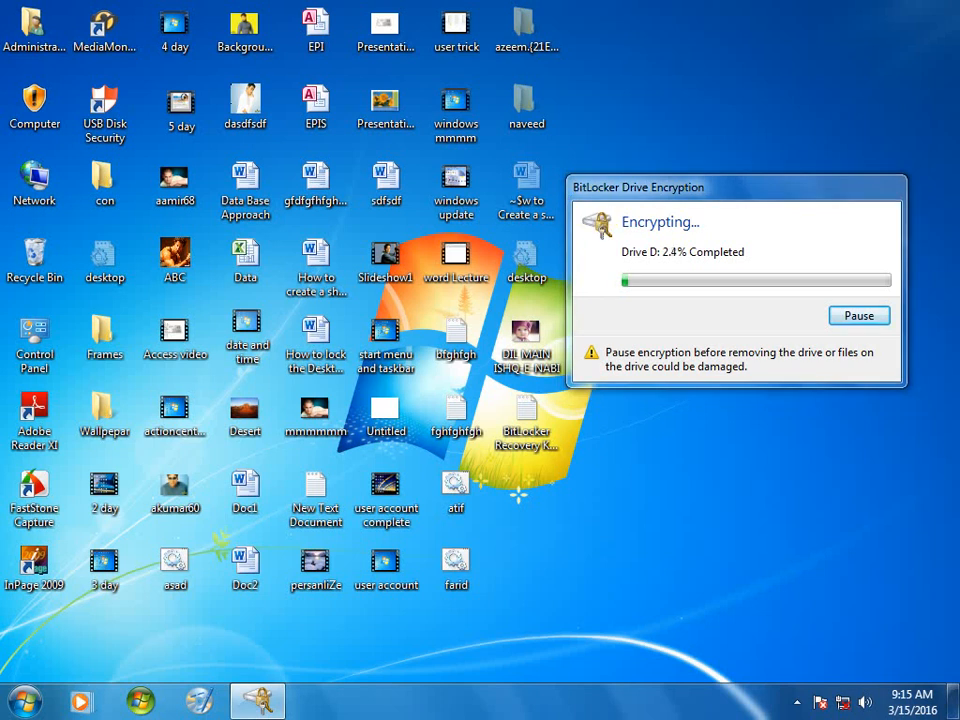
click(797, 702)
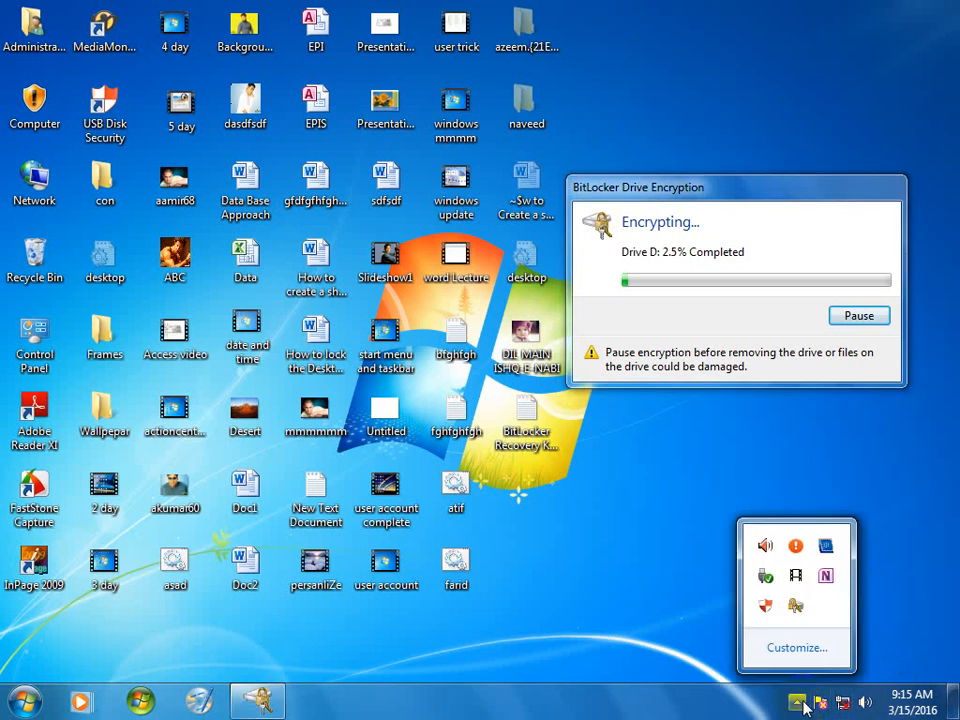
click(695, 557)
drag(759, 204, 761, 314)
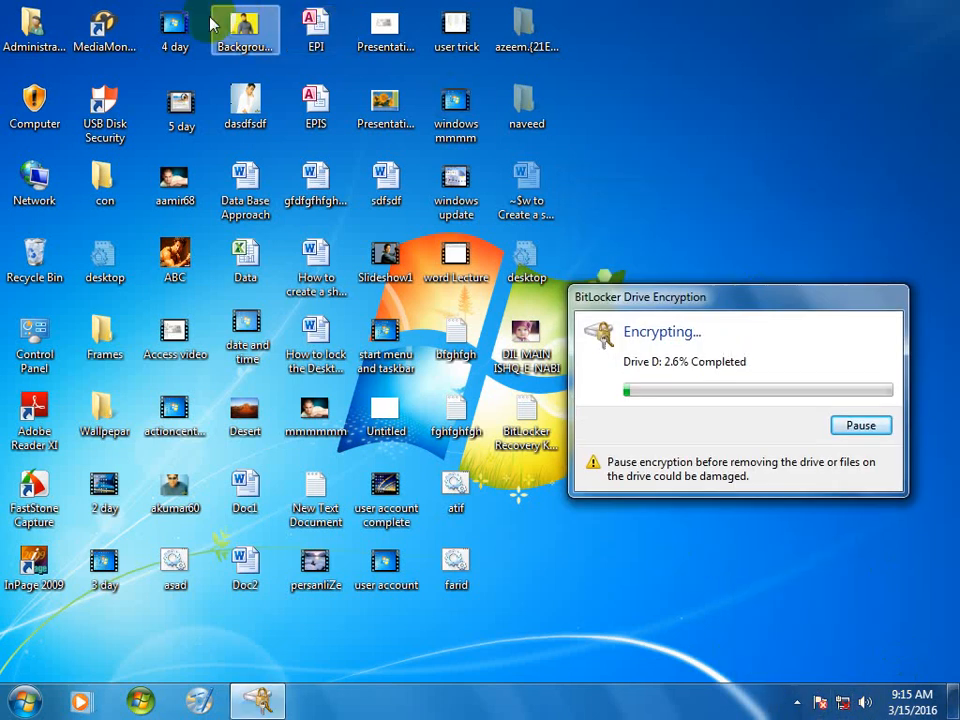
Open the BackgroundDefault image from the desktop in Paint, examine its size in pixels in the resize settings, and close Paint without changes
click(232, 34)
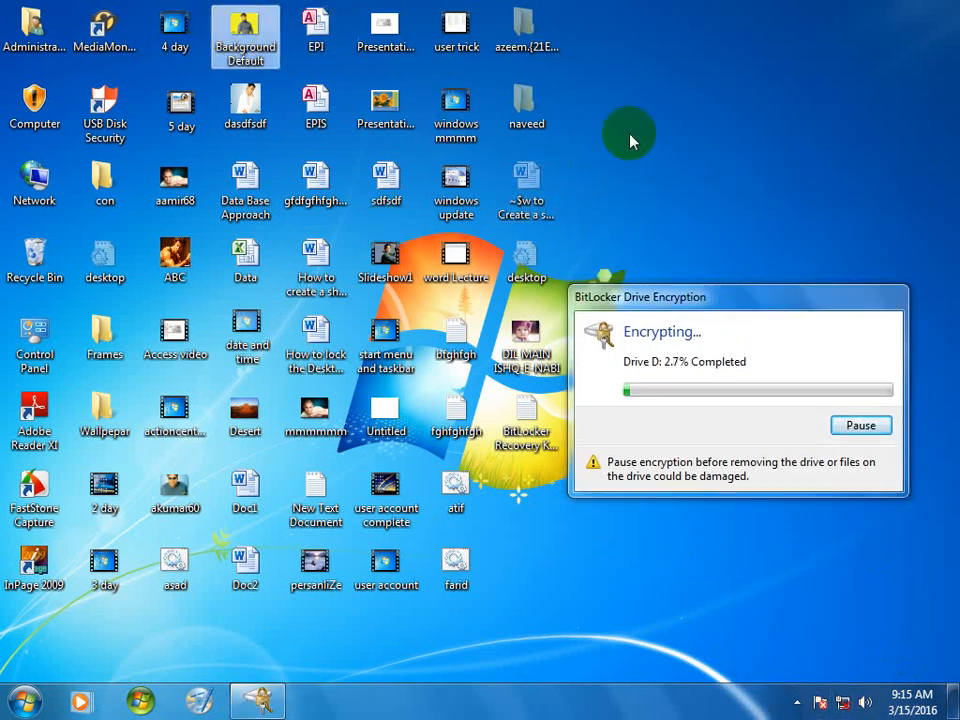
right_click(242, 42)
click(313, 94)
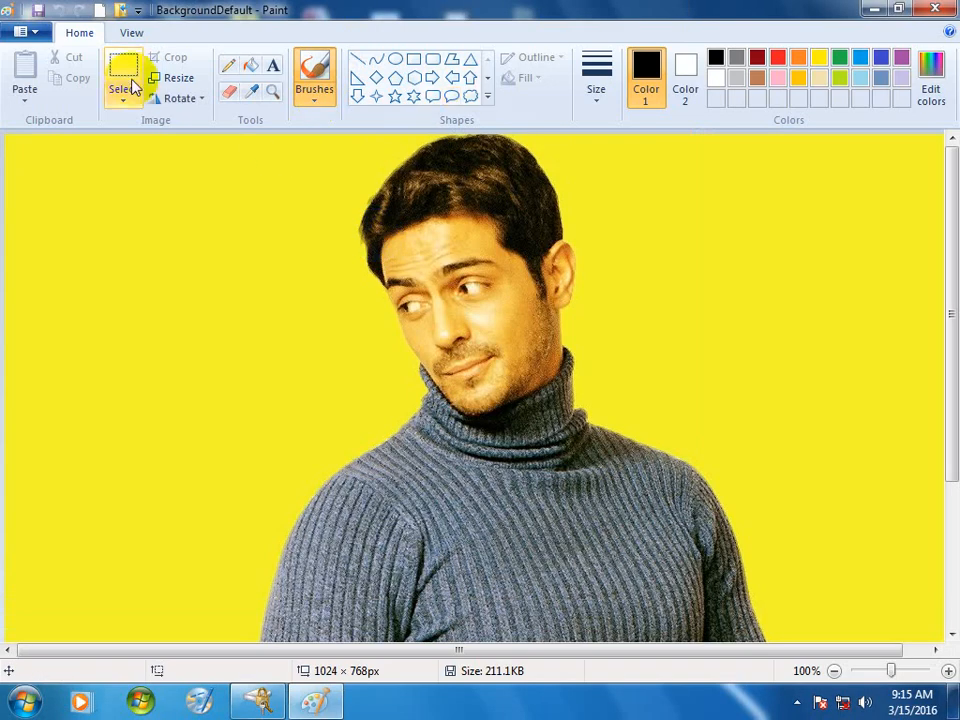
click(170, 78)
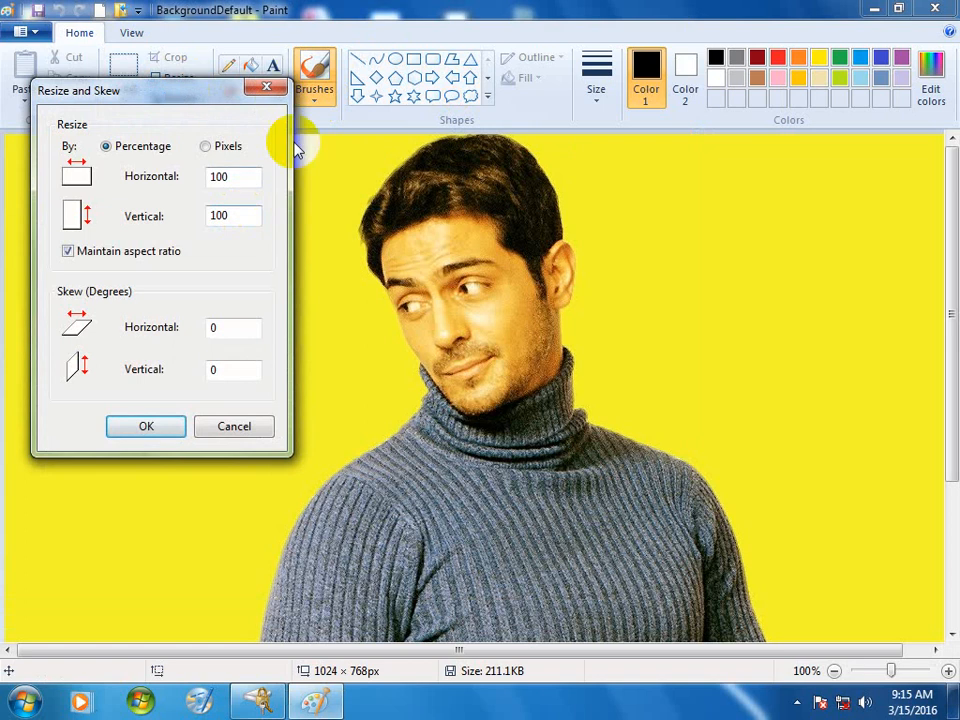
click(212, 147)
click(225, 177)
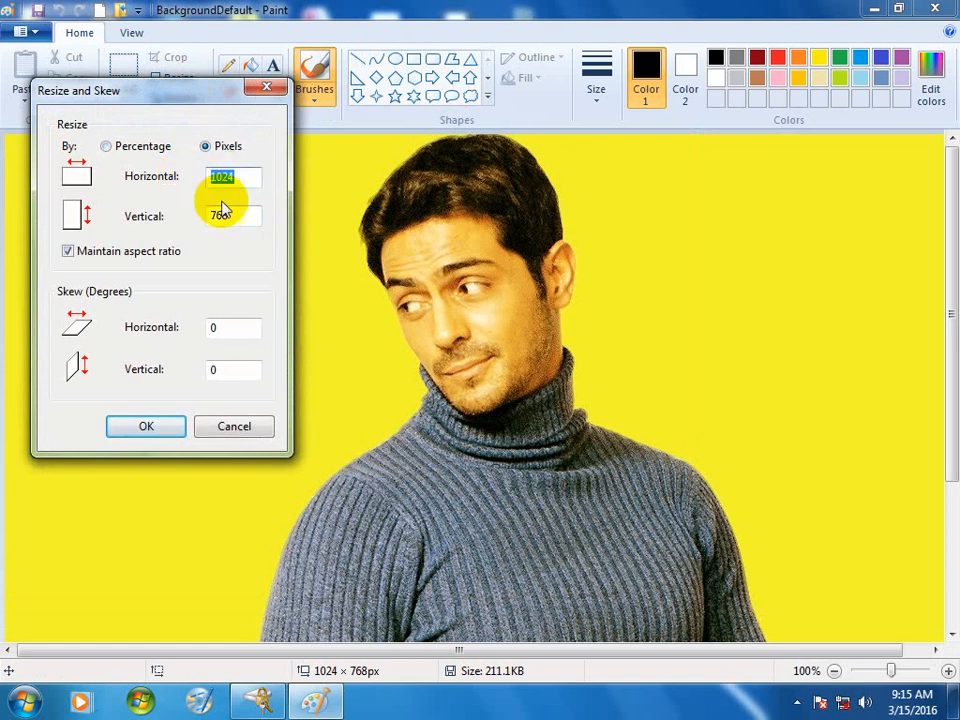
double_click(221, 214)
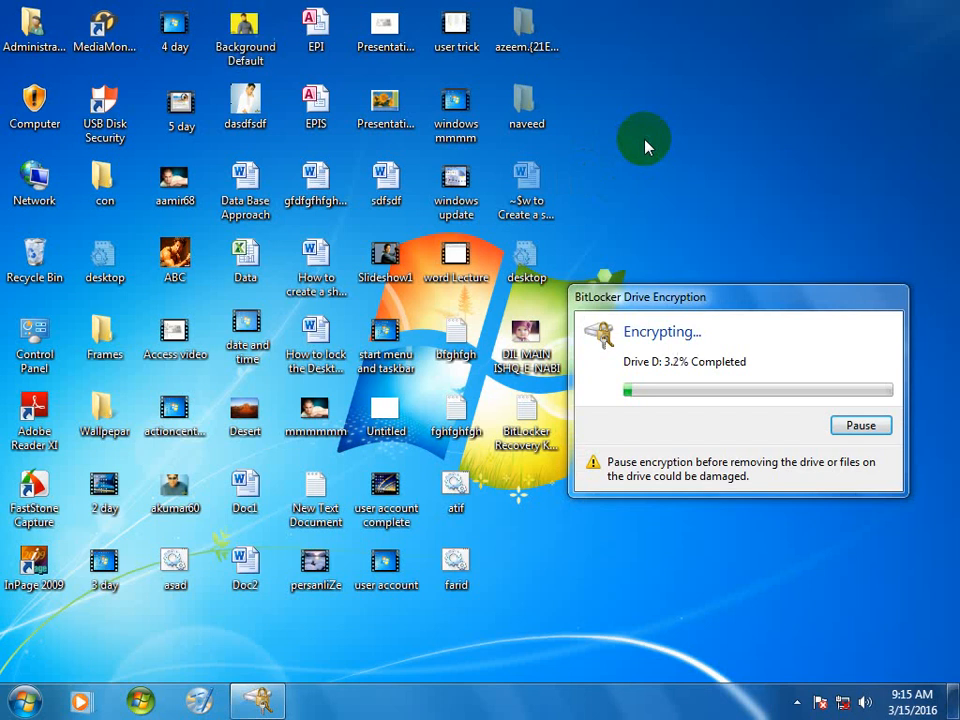
Open the desktop's screen resolution settings to check the current display resolution, and close the window
right_click(645, 147)
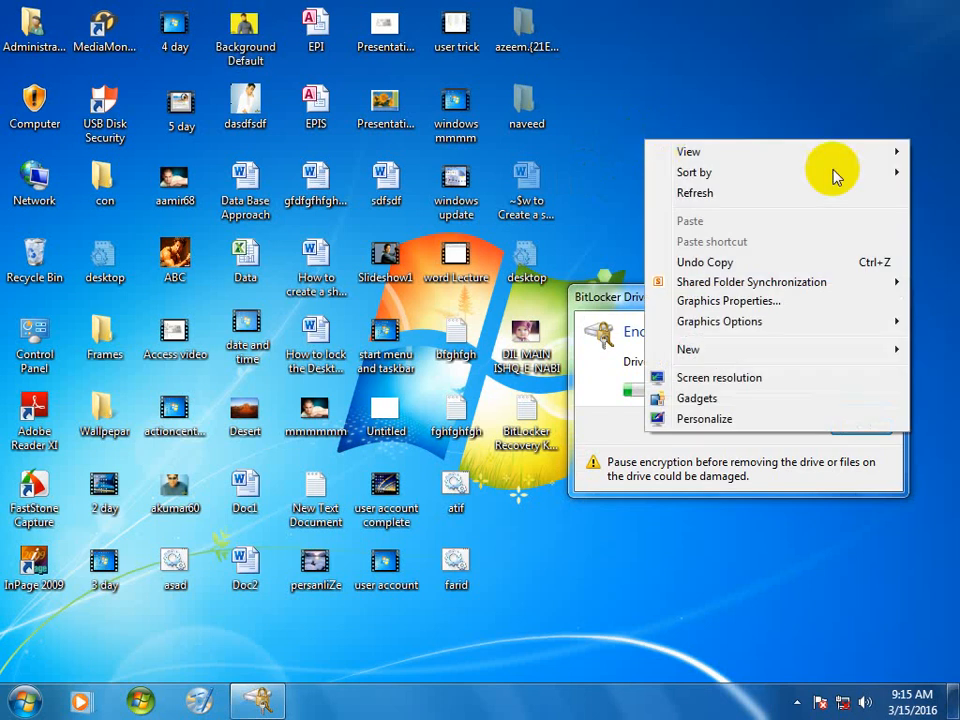
click(712, 379)
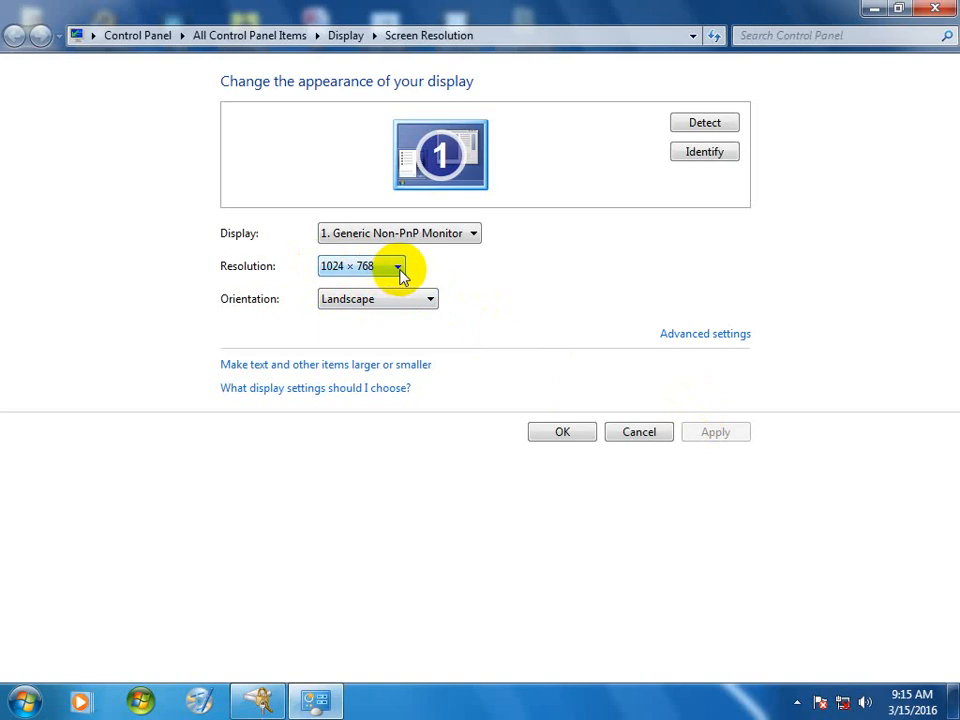
drag(670, 10, 607, 134)
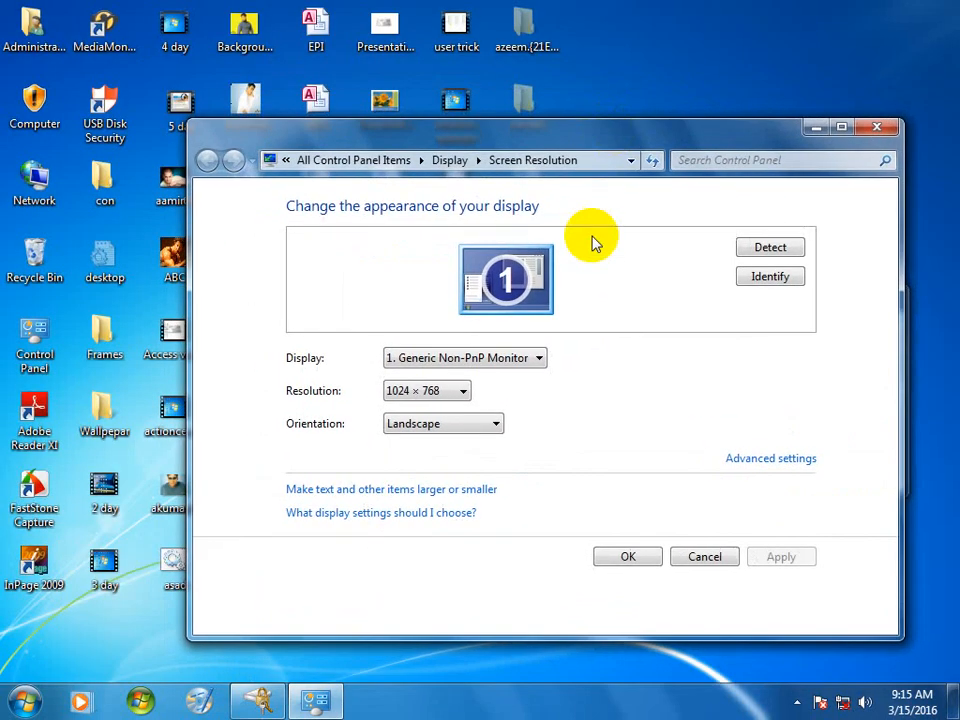
click(877, 127)
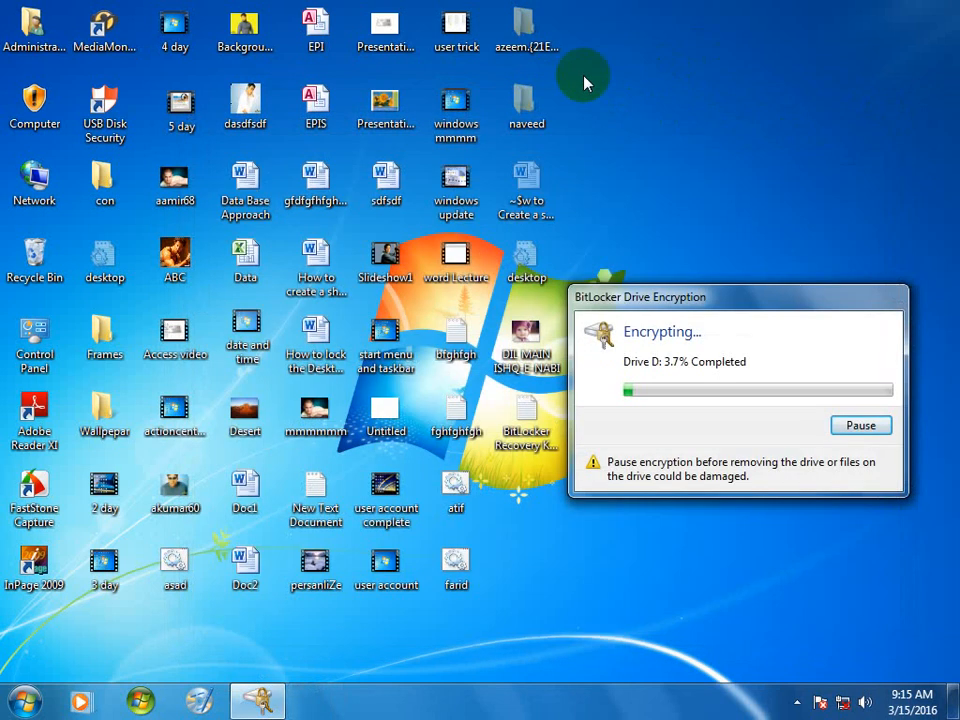
Refresh the desktop and select the BackgroundDefault image to check its dimensions and file size
click(255, 48)
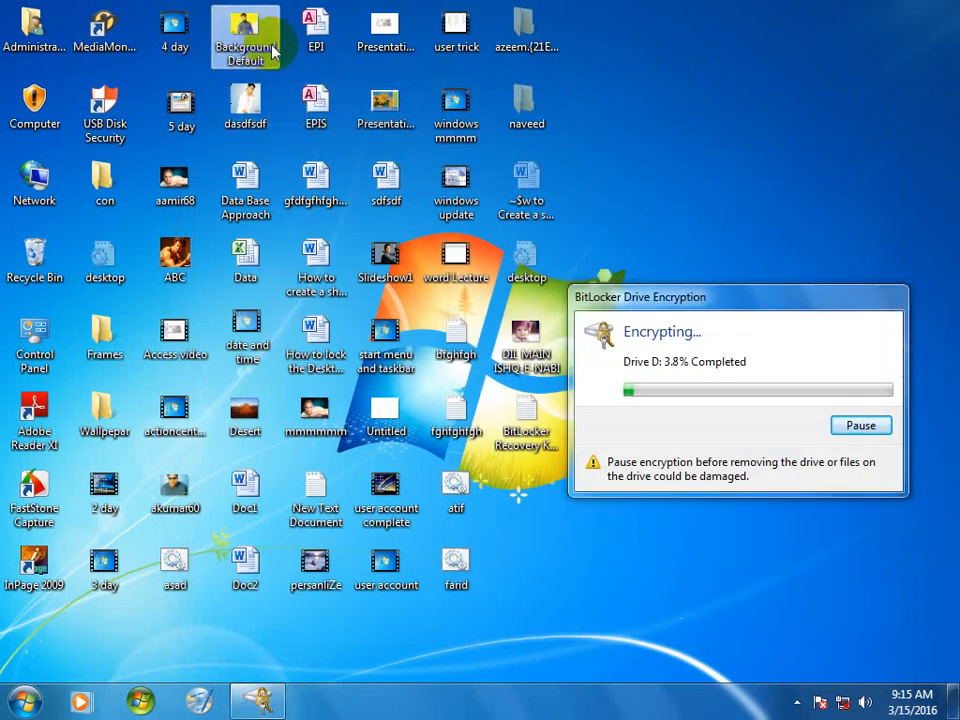
right_click(656, 41)
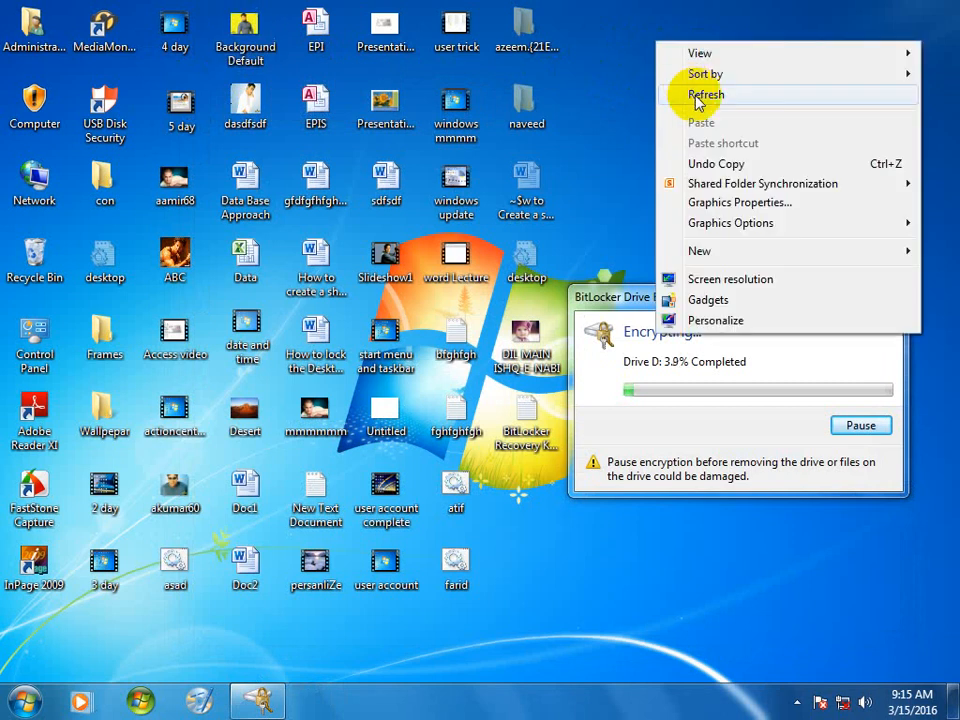
click(682, 92)
click(228, 42)
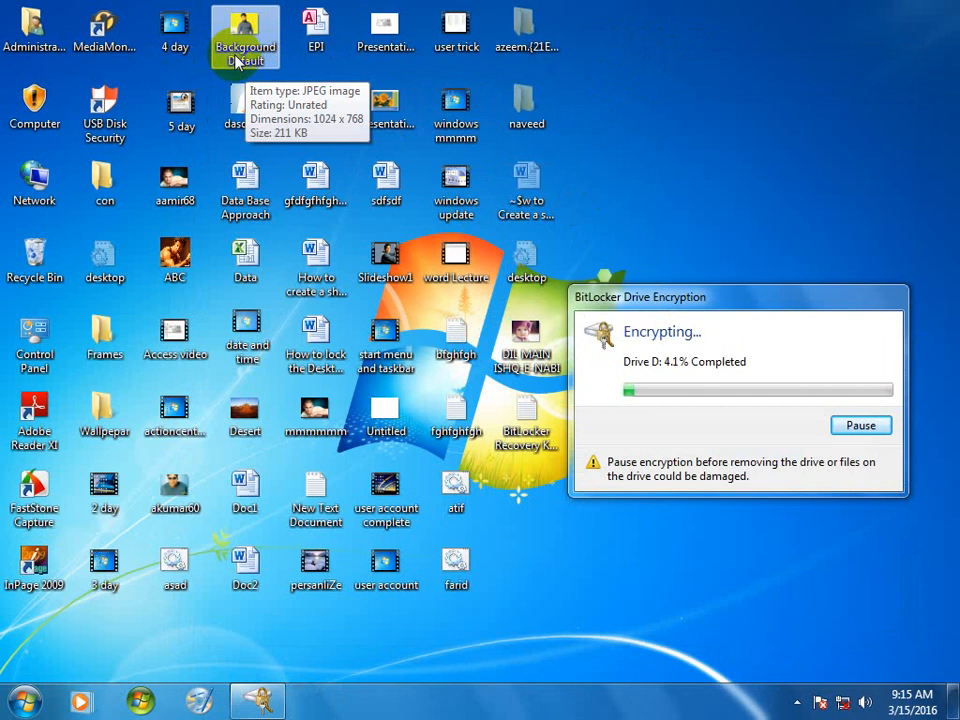
Refresh the desktop and launch the Registry Editor by running Regedit
right_click(637, 77)
click(718, 131)
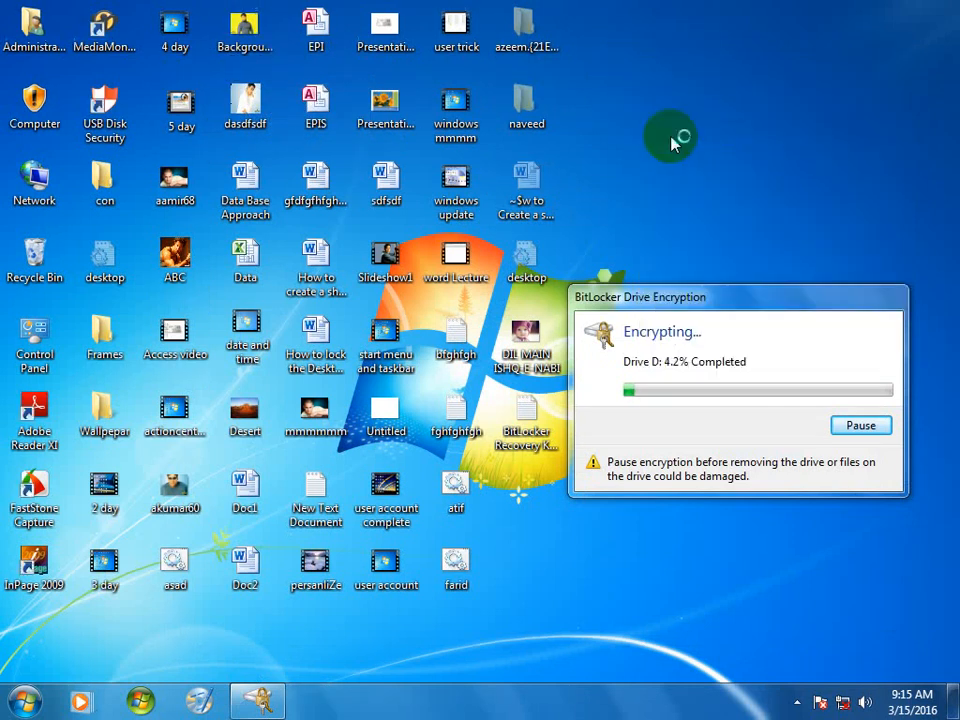
key(super)
click(275, 558)
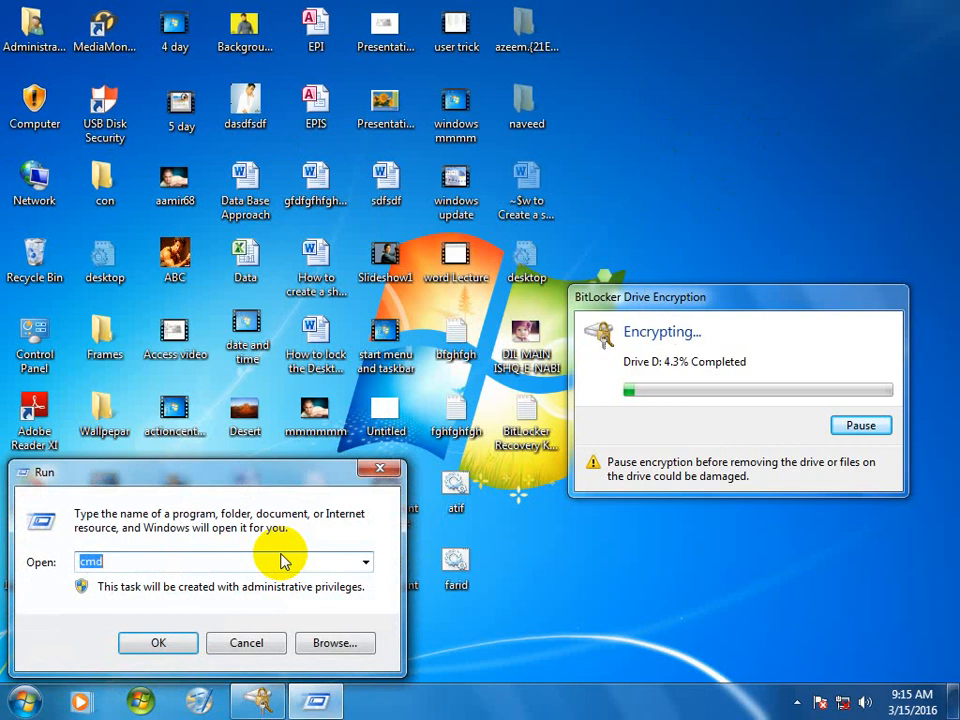
text(Regedit)
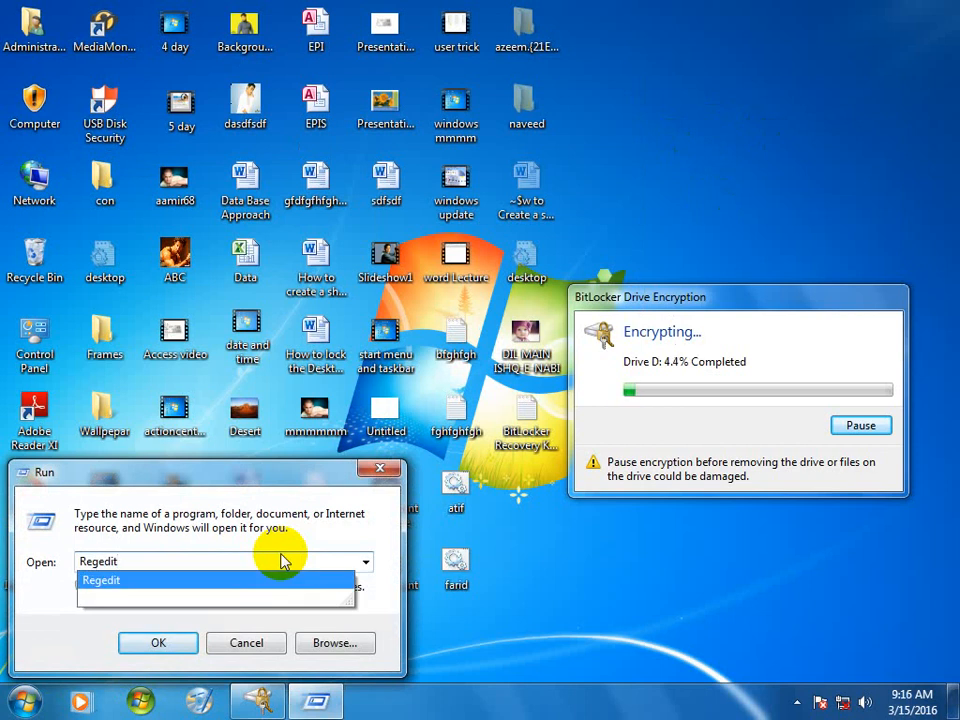
key(Return)
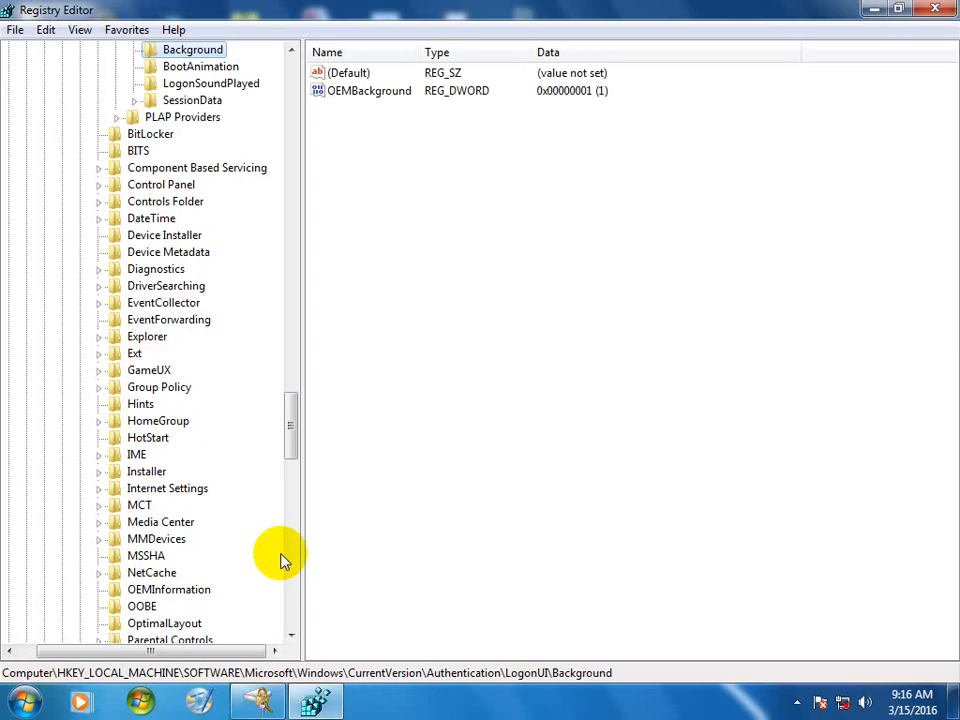
Go to the Microsoft key under HKEY_LOCAL_MACHINE\SOFTWARE in the registry tree
drag(290, 380, 285, 90)
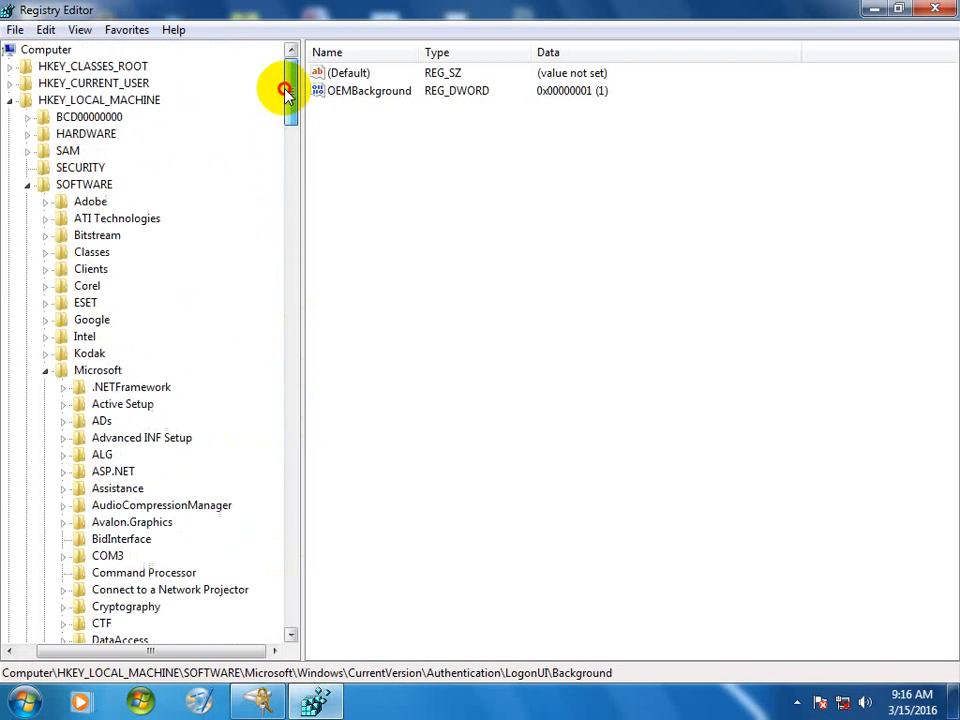
click(84, 104)
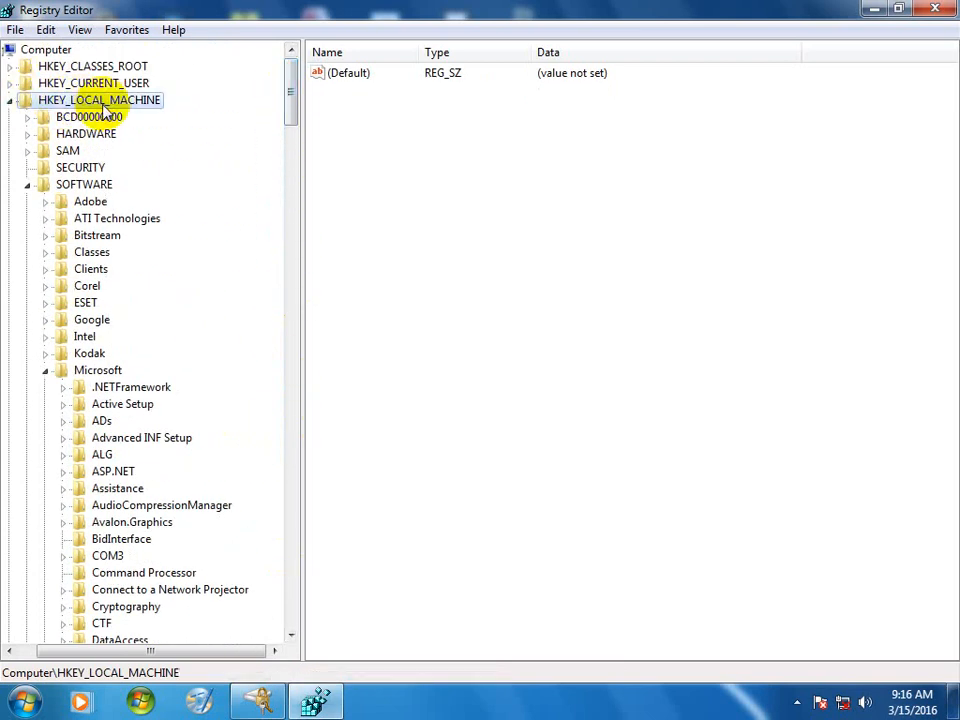
click(77, 379)
click(84, 184)
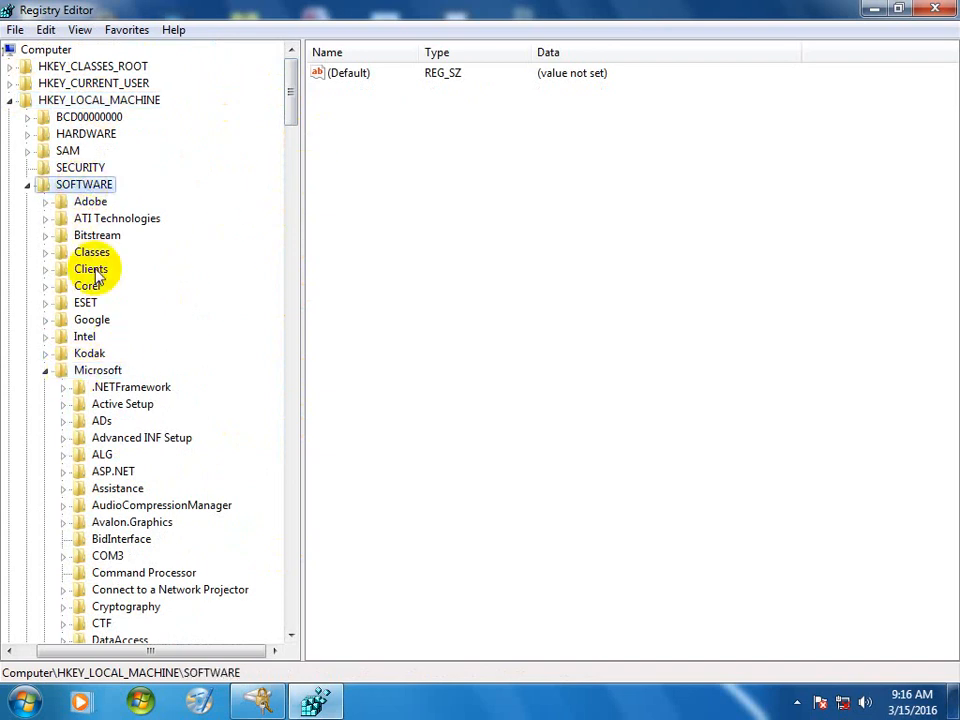
click(105, 370)
Navigate from the Microsoft key through Windows\CurrentVersion\Authentication\LogonUI and select the Background key
scroll(181, 508, down, 15)
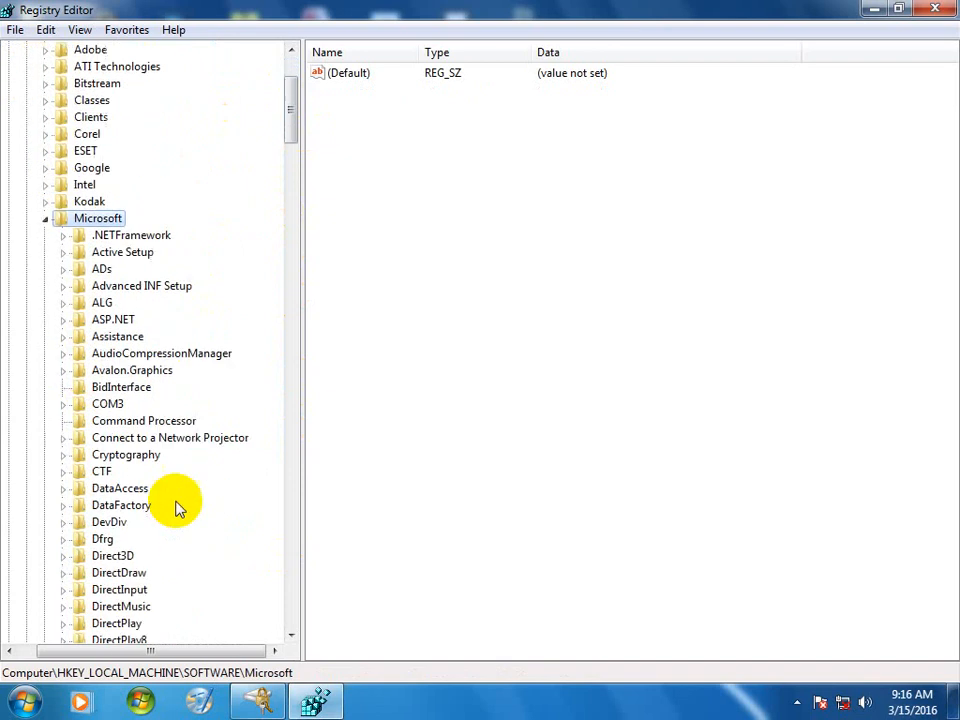
scroll(176, 508, down, 20)
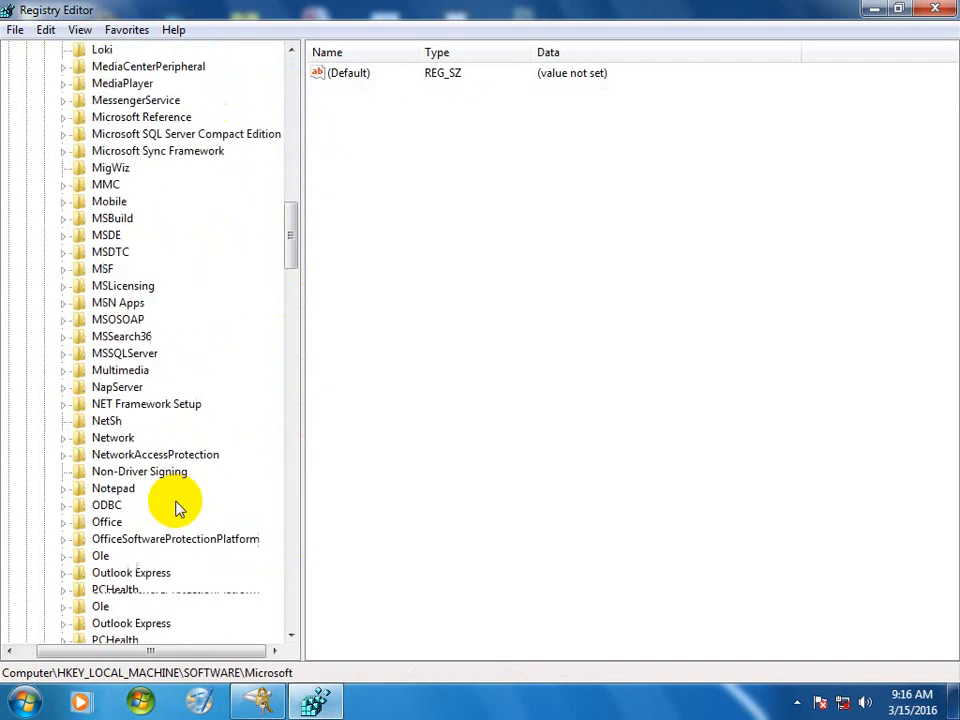
scroll(168, 520, down, 9)
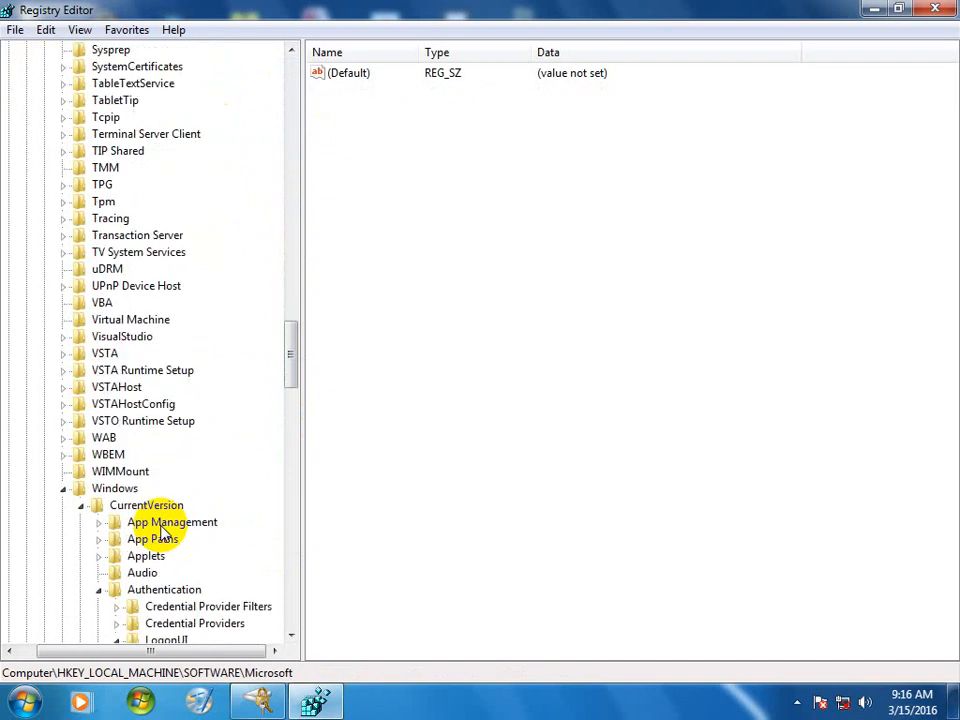
click(115, 490)
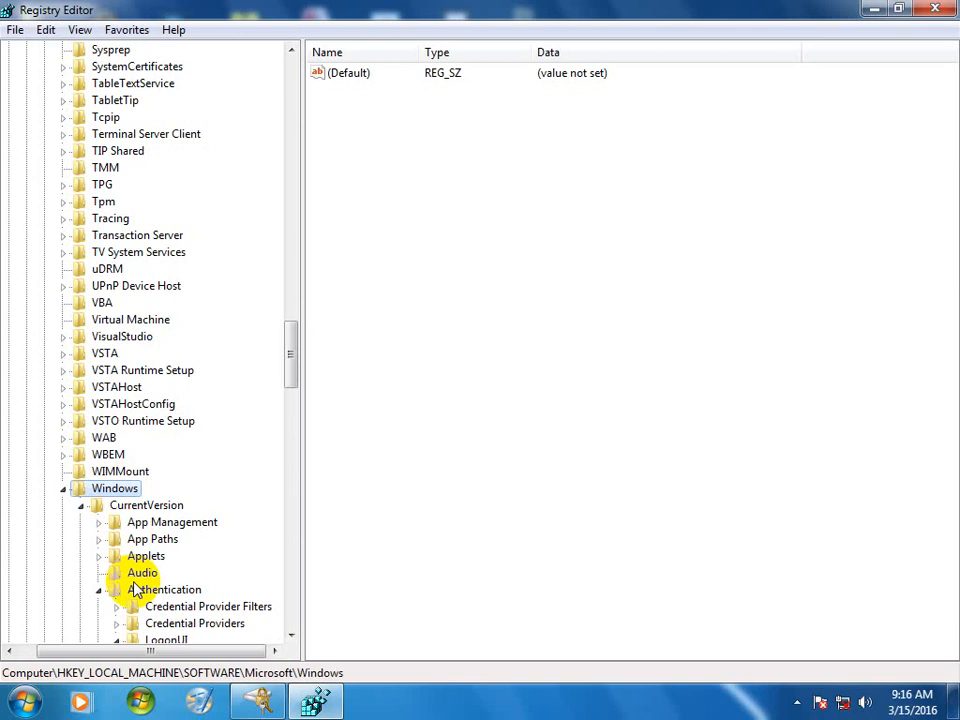
click(152, 505)
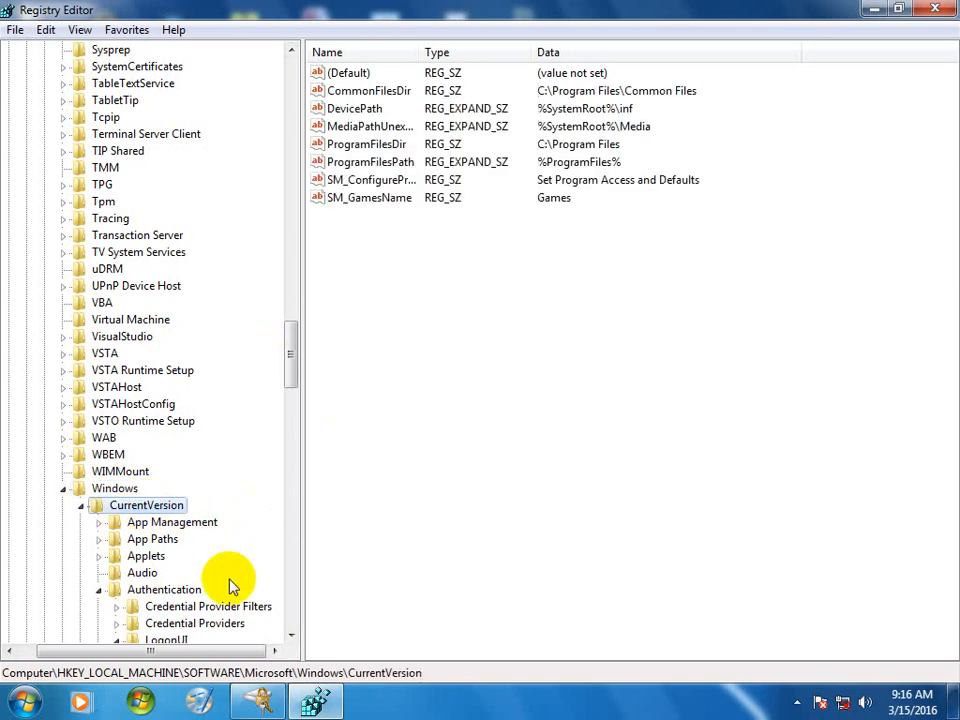
mouse_move(291, 386)
mouse_down()
mouse_move(289, 377)
mouse_move(289, 391)
mouse_up()
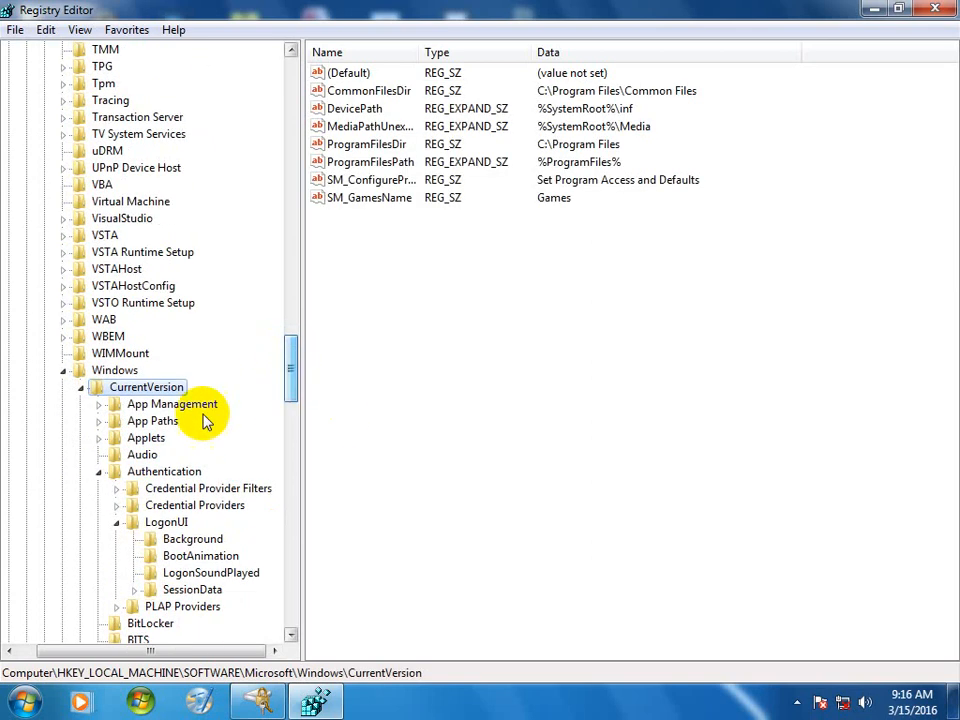
click(167, 474)
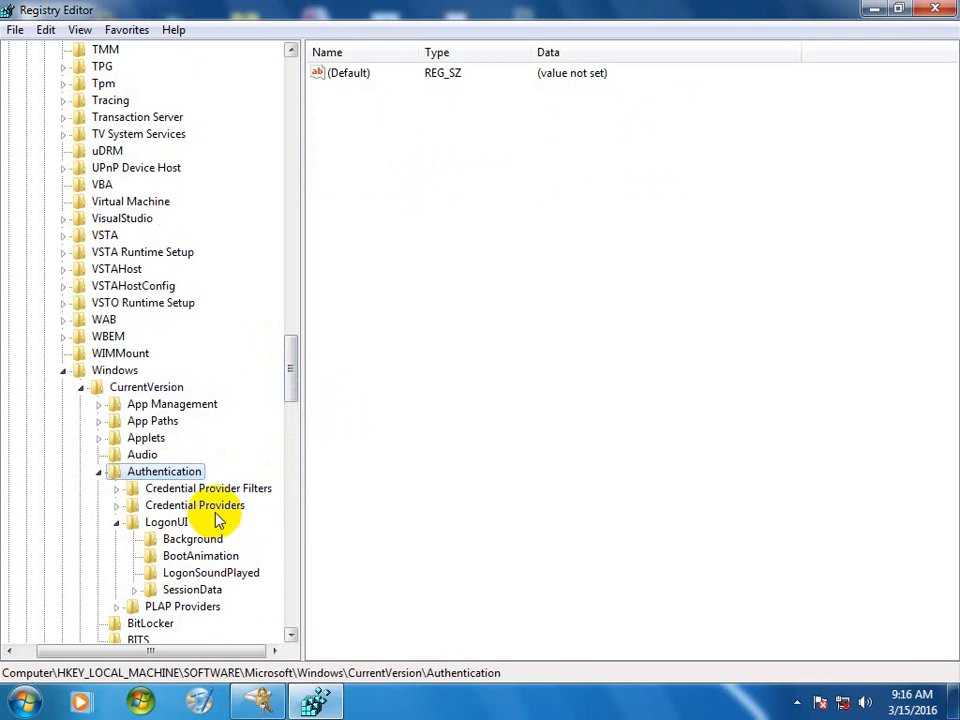
click(166, 523)
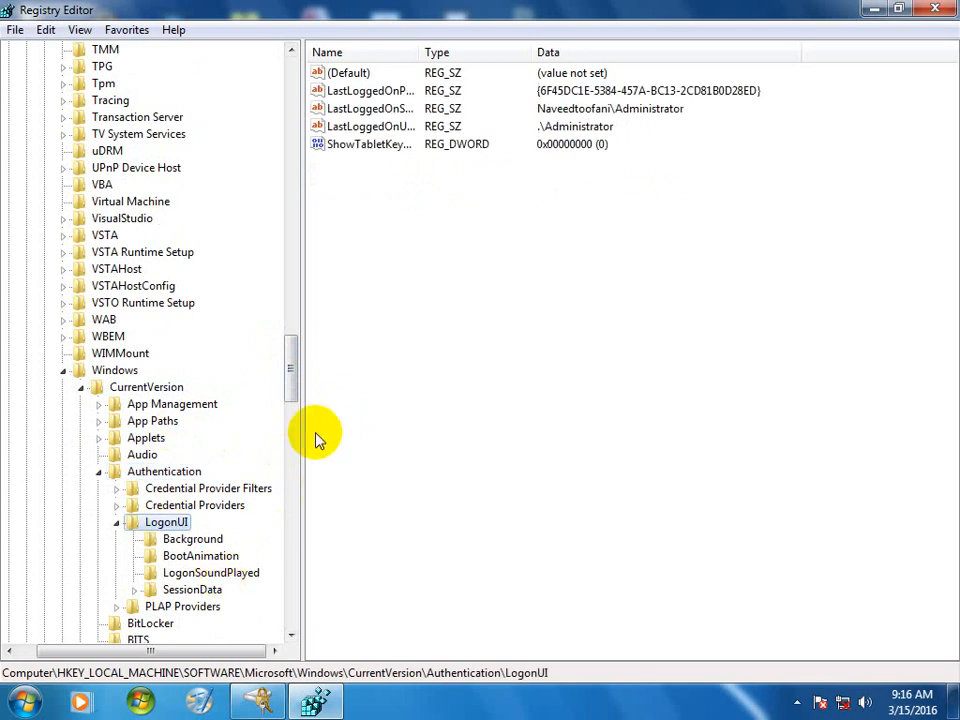
click(198, 539)
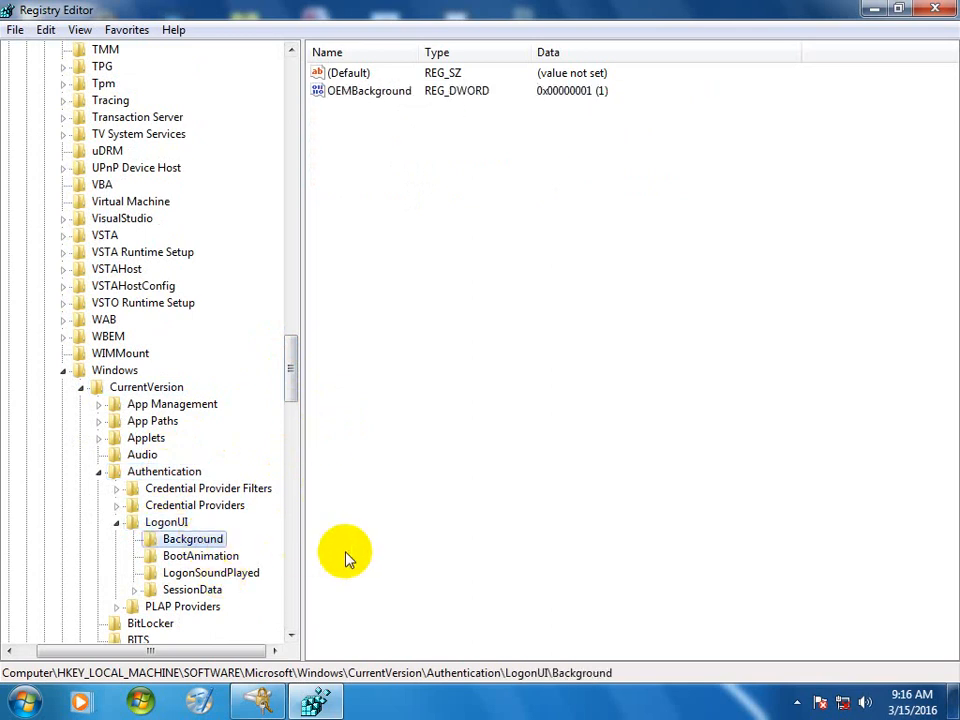
Delete the existing OEMBackground value from the Background key
right_click(362, 90)
click(440, 152)
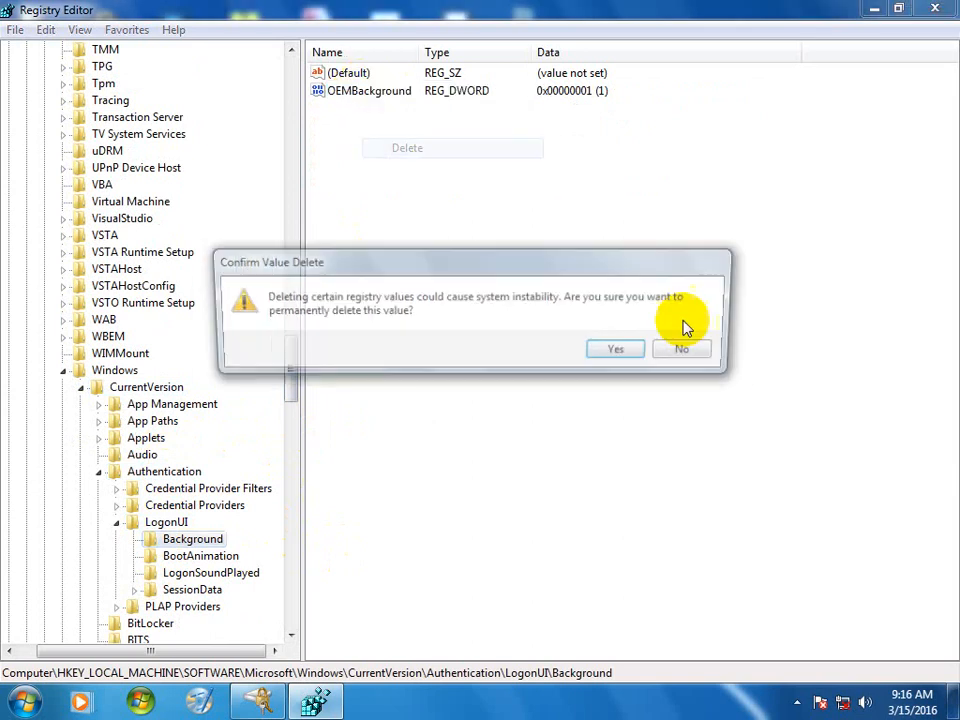
click(615, 349)
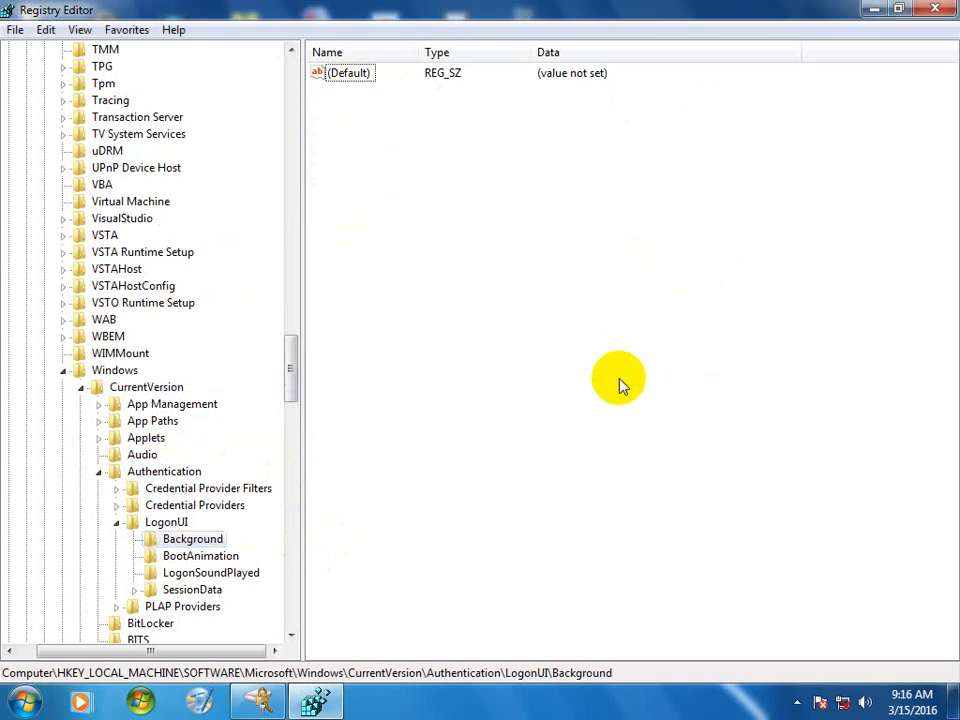
Create a new DWORD (32-bit) value named OEMBackground in the Background key
right_click(532, 188)
mouse_move(622, 204)
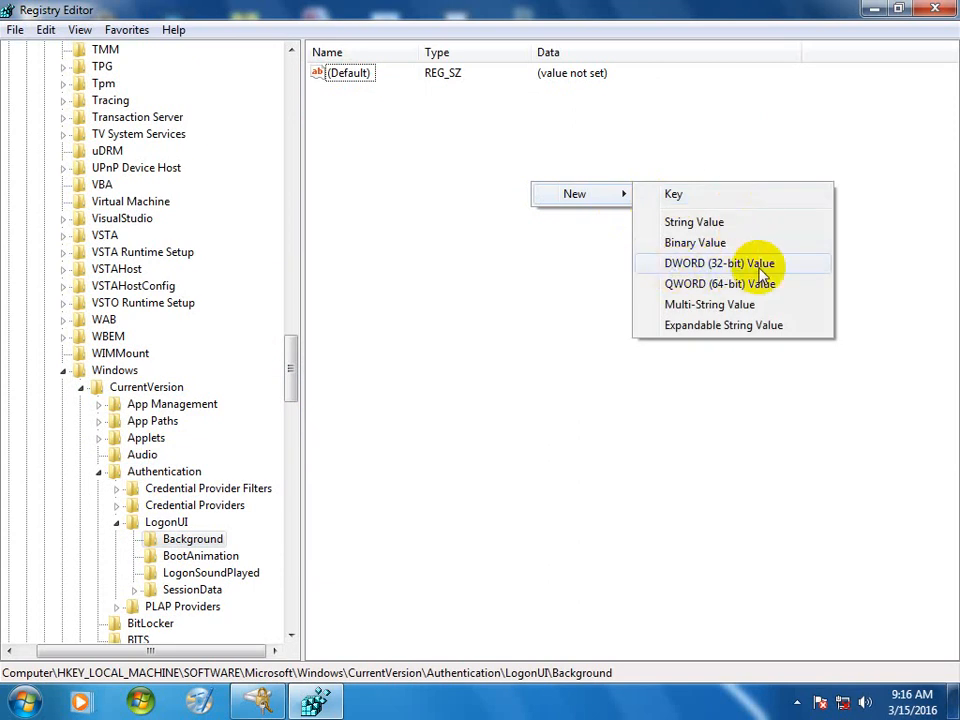
click(759, 268)
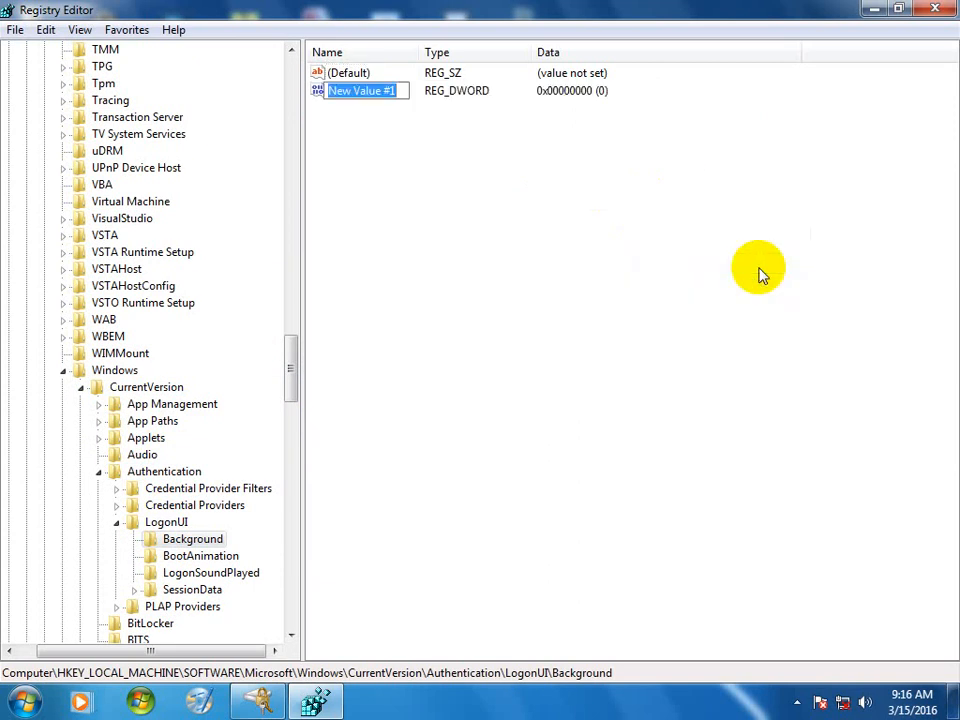
text(OEMBackground)
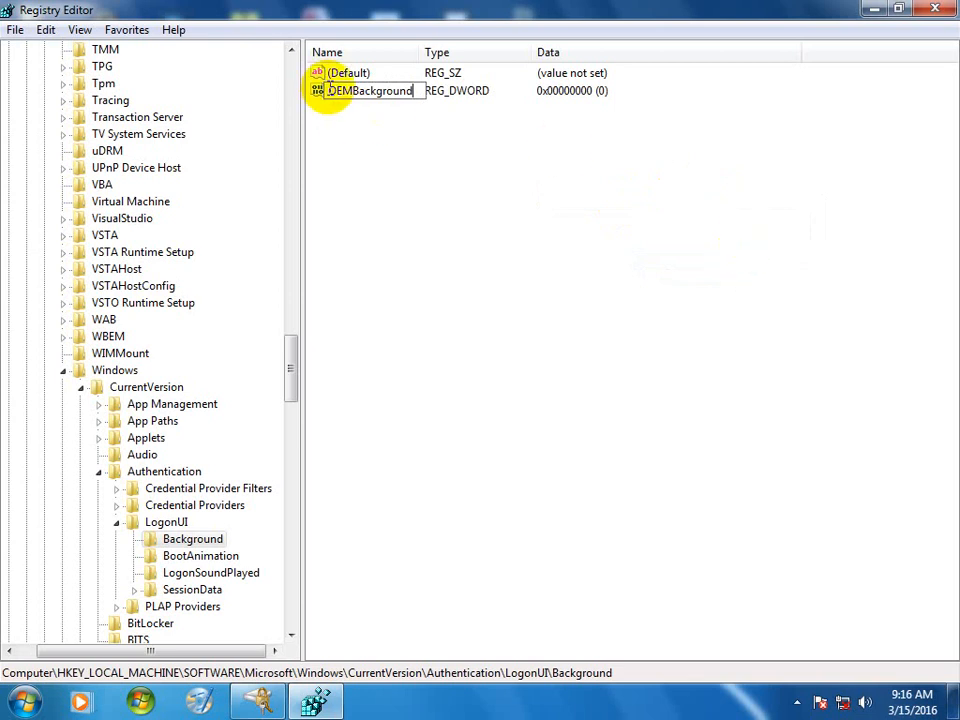
drag(324, 90, 352, 90)
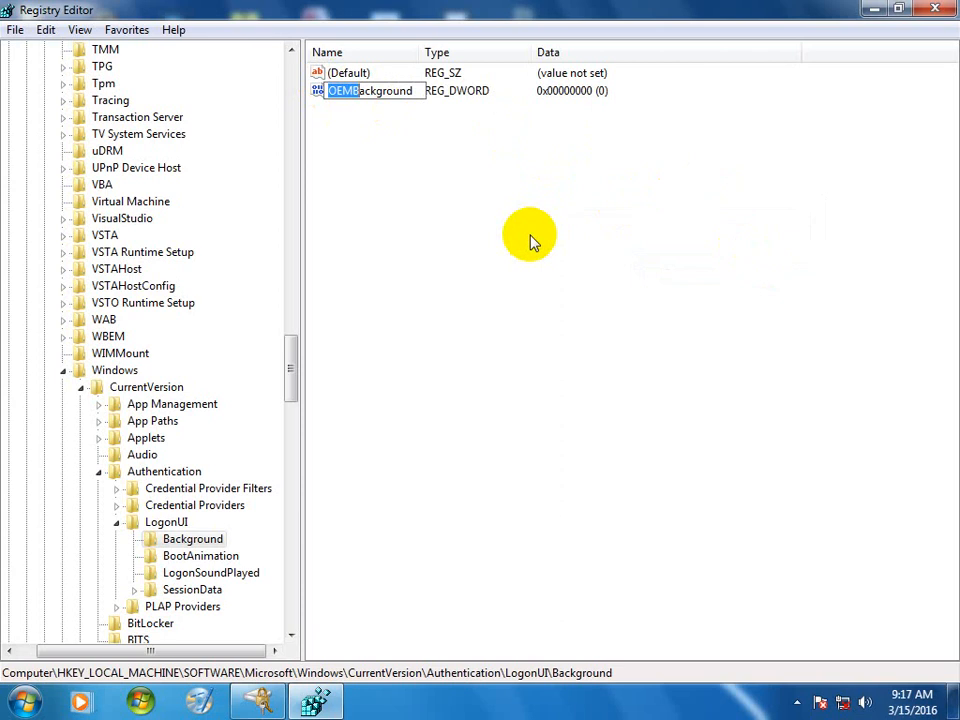
key(Return)
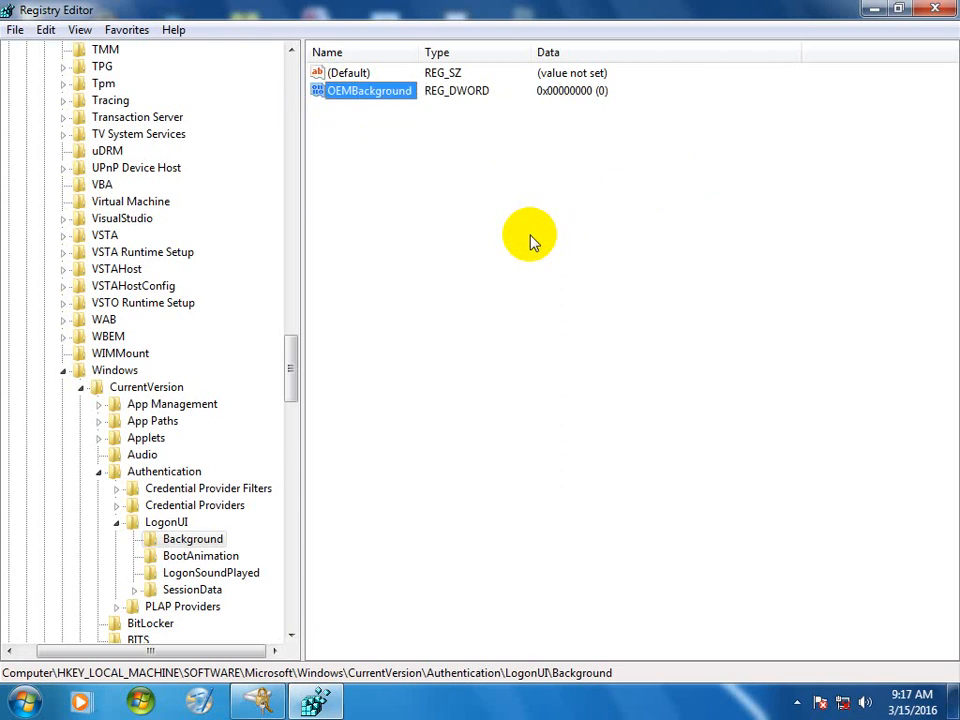
Set the OEMBackground value data to 1 in hexadecimal, and close the Registry Editor
click(373, 112)
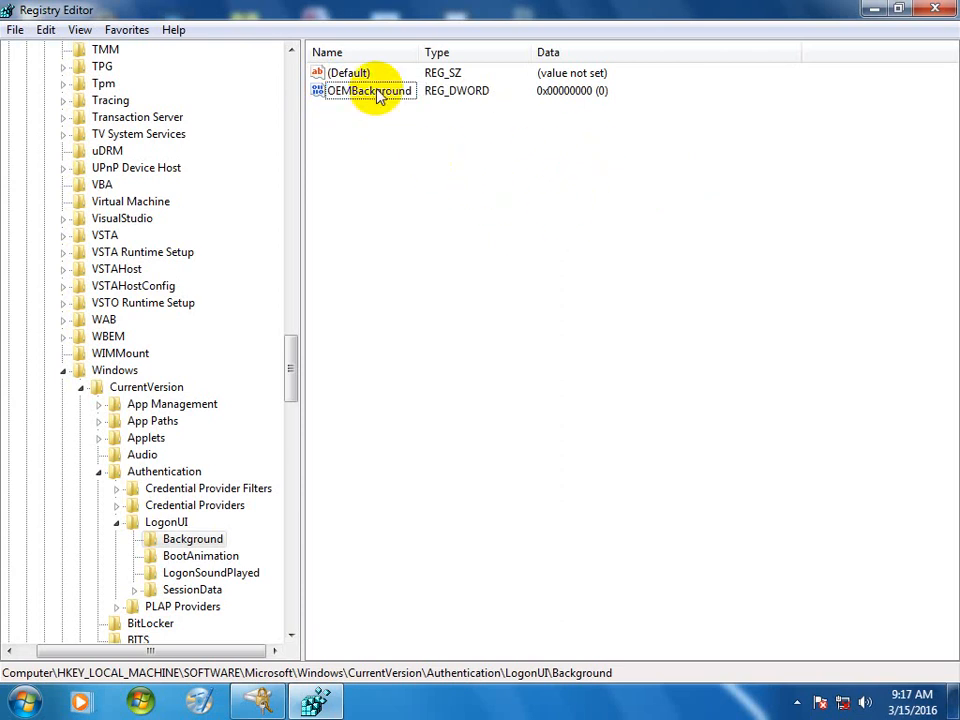
double_click(378, 93)
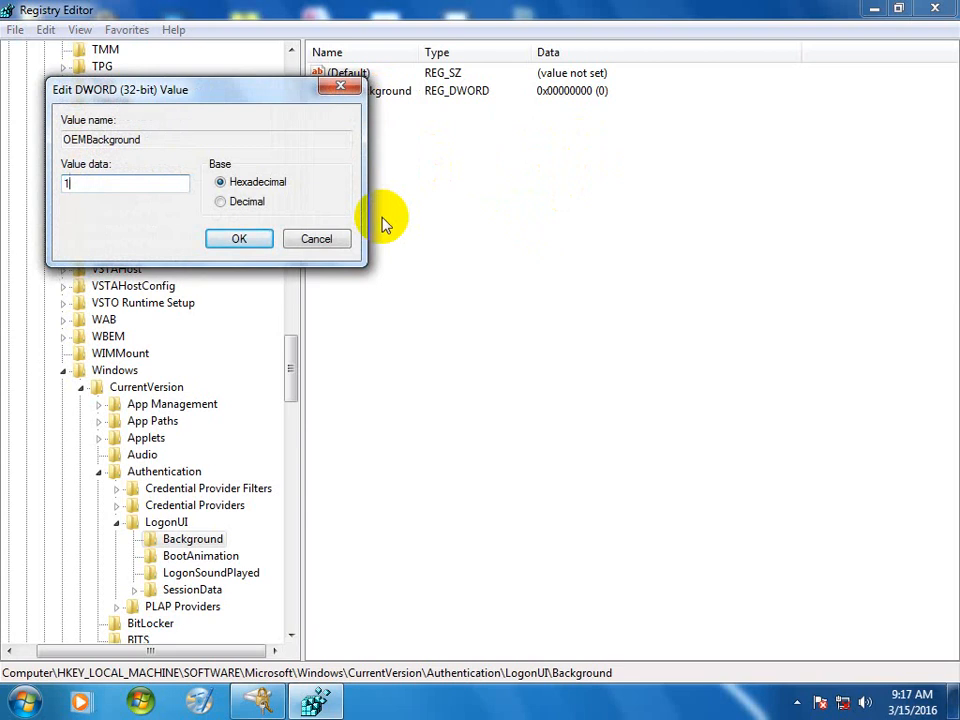
click(262, 240)
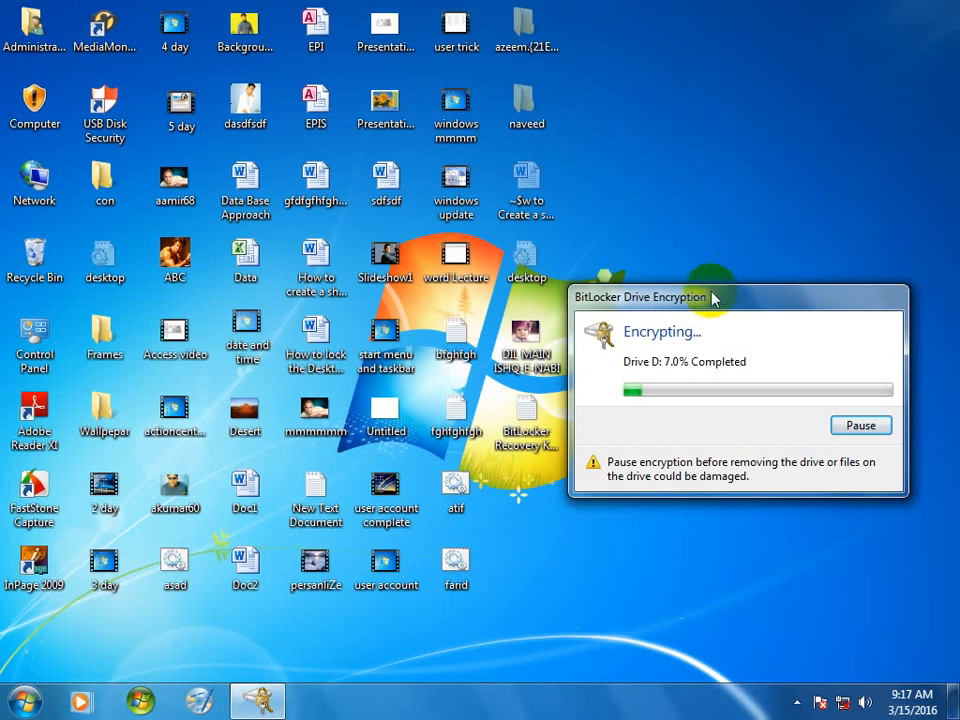
Move the BitLocker encryption progress window aside and copy the BackgroundDefault image from the desktop
drag(714, 298, 767, 298)
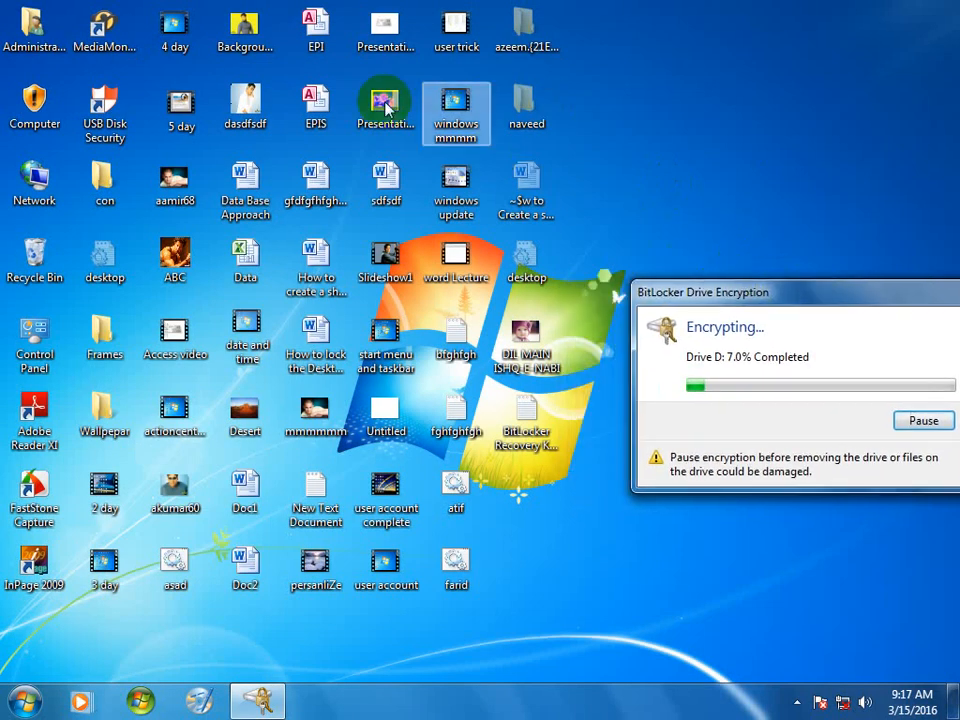
right_click(252, 24)
click(280, 377)
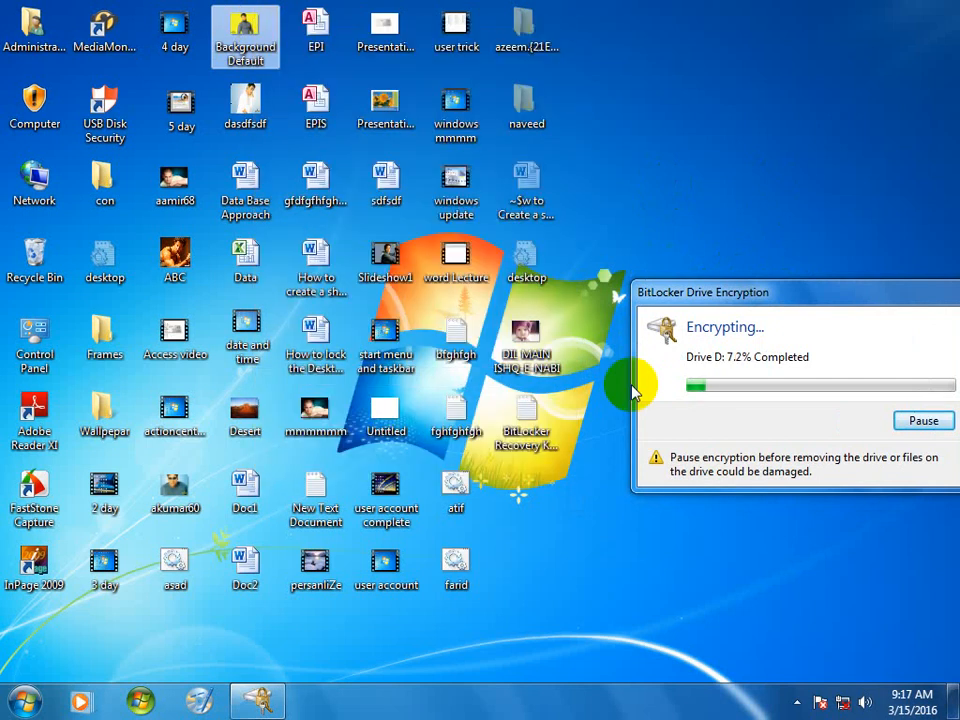
Browse to the Windows folder on Local Disk (C:), look for the System32 folder, and close the window
double_click(40, 108)
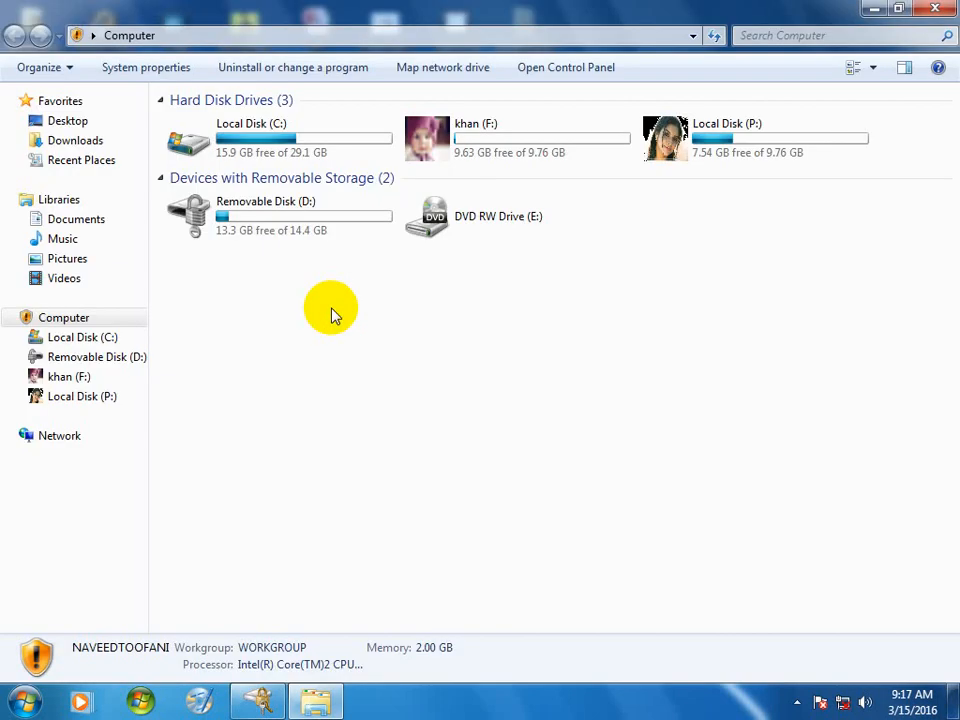
double_click(232, 133)
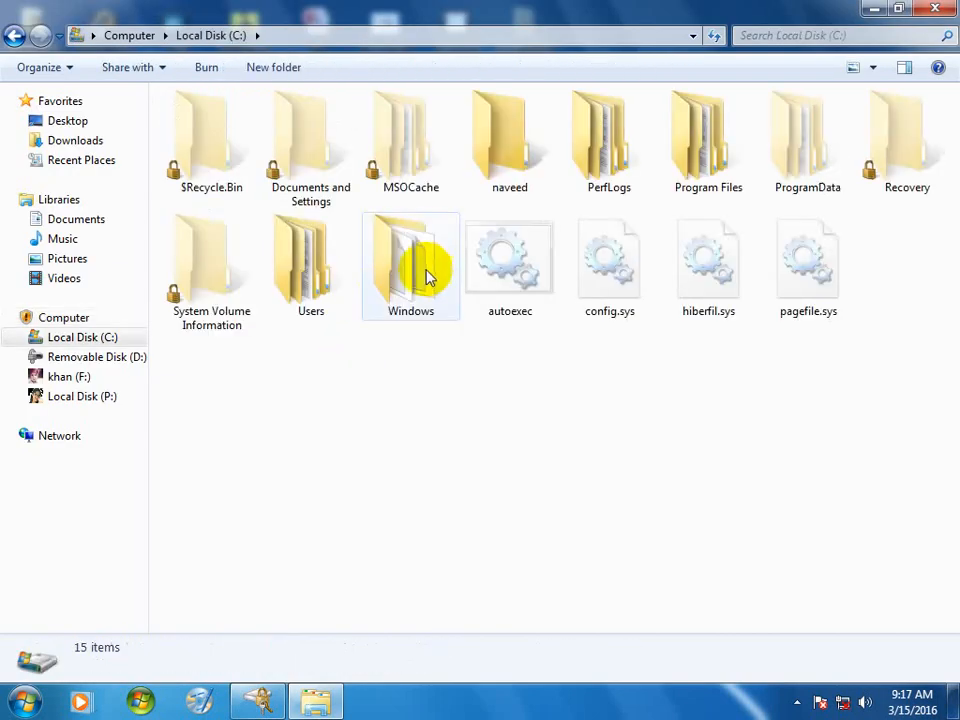
double_click(418, 270)
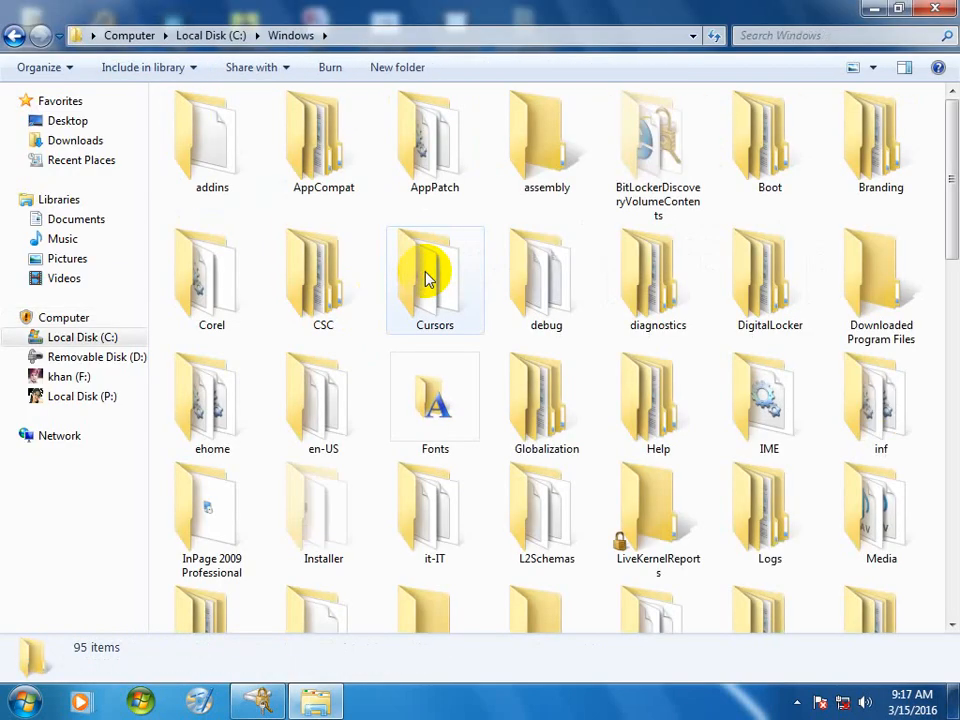
key(s)
key(s)
key(s)
key(s)
key(s)
key(s)
key(s)
key(s)
key(s)
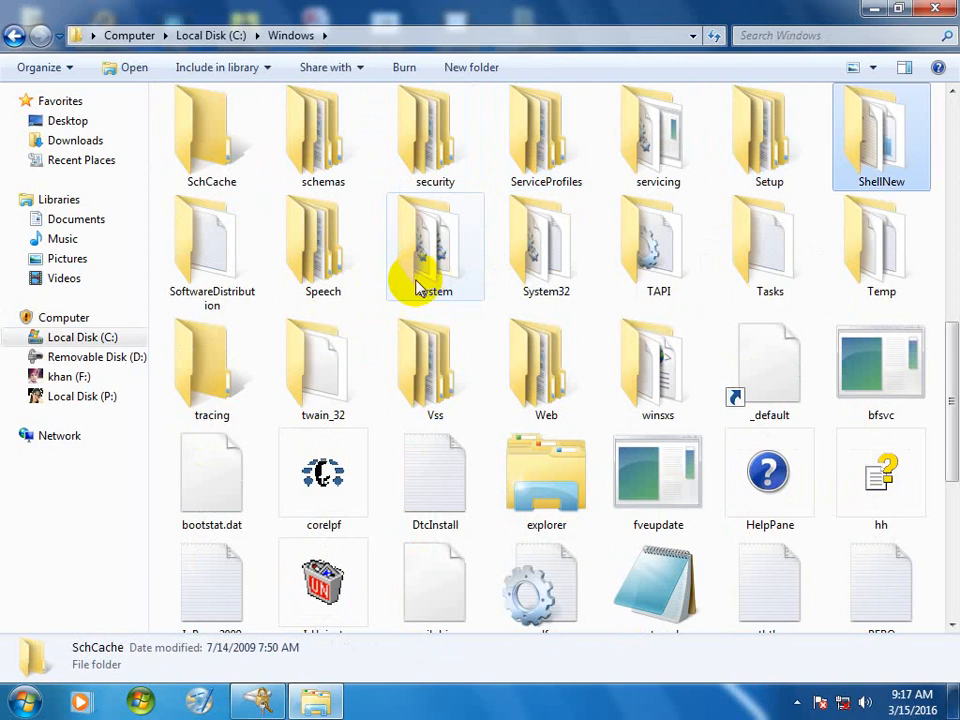
key(s)
key(s)
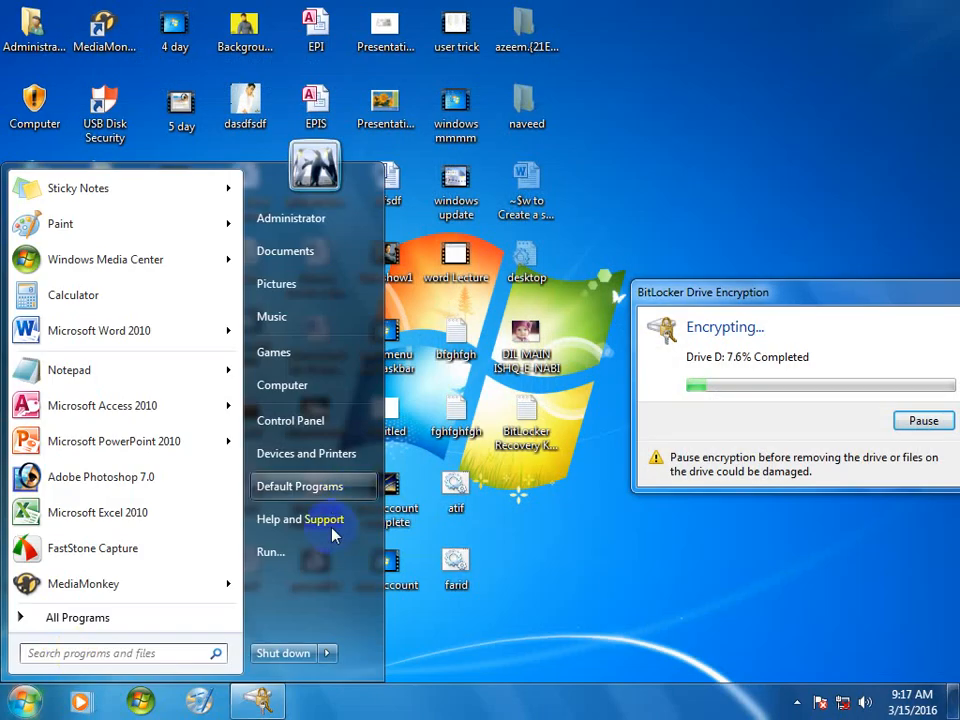
Open the system32 folder through the Run command
click(300, 552)
text(d)
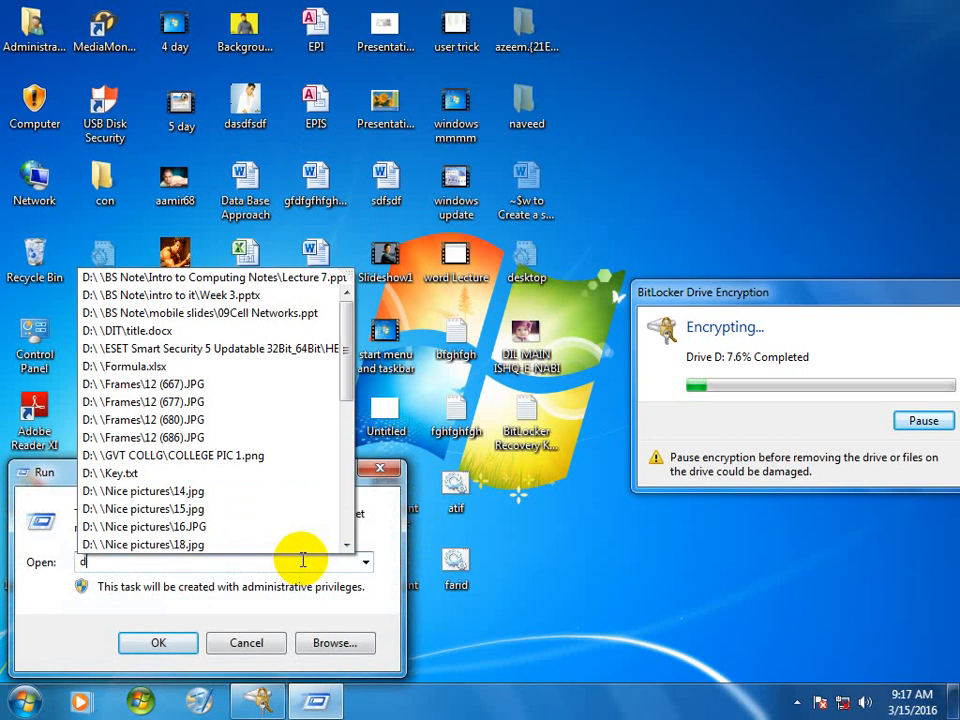
key(BackSpace)
text(system32)
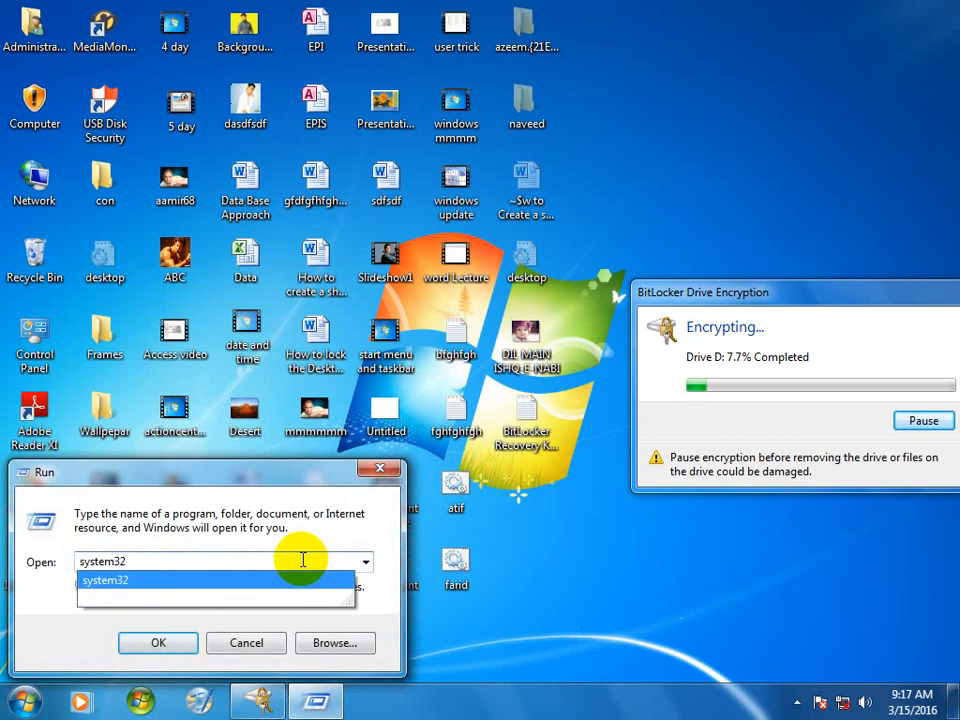
key(Return)
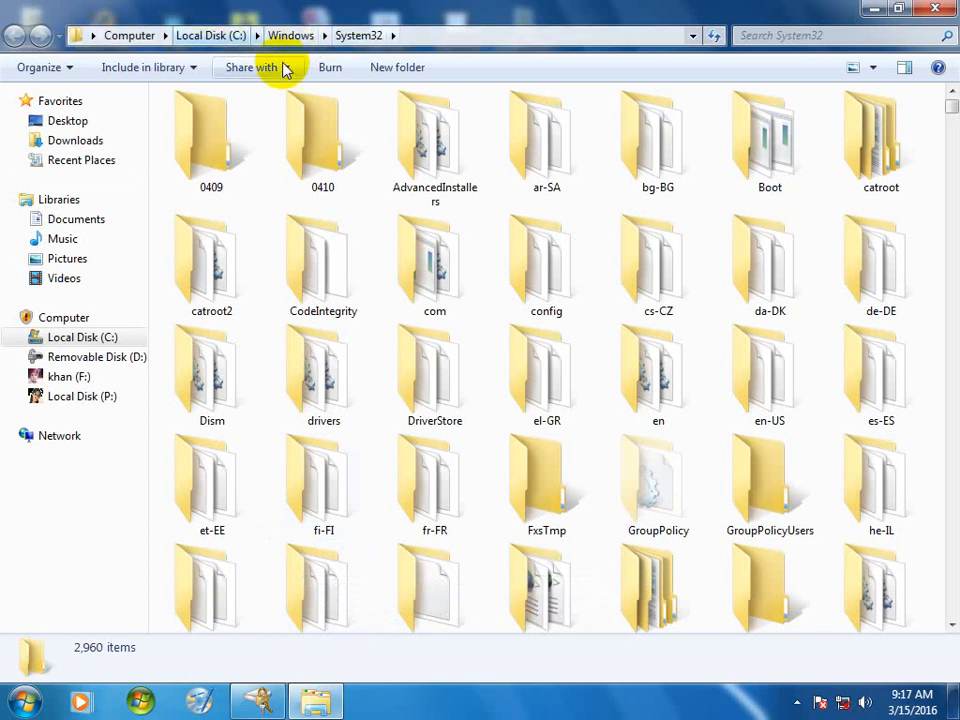
Find the oobe folder inside System32 and open it
click(470, 155)
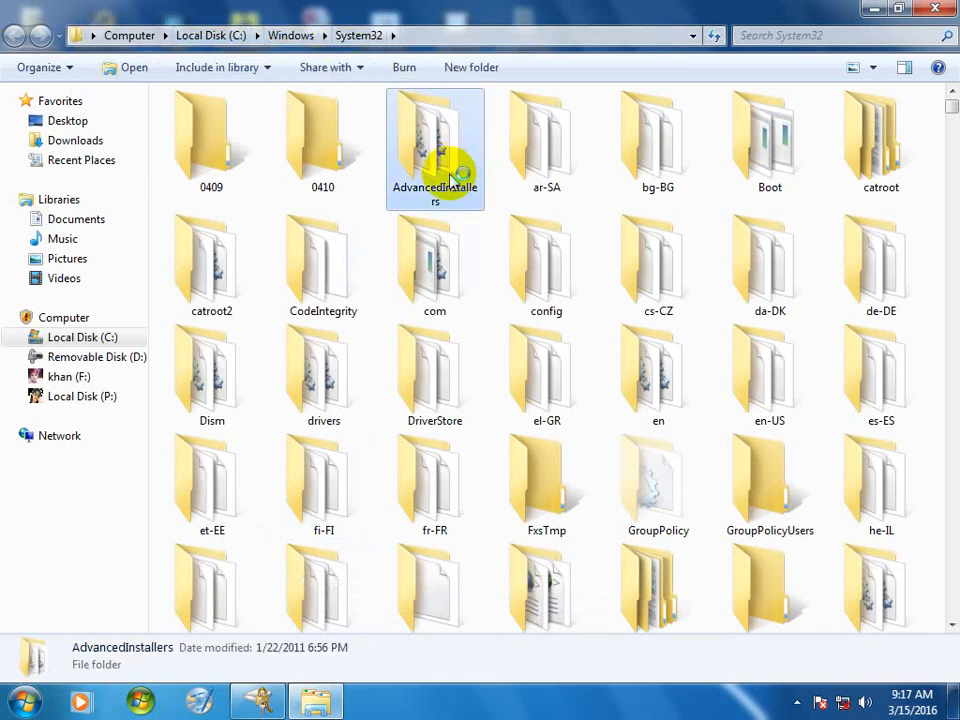
key(o)
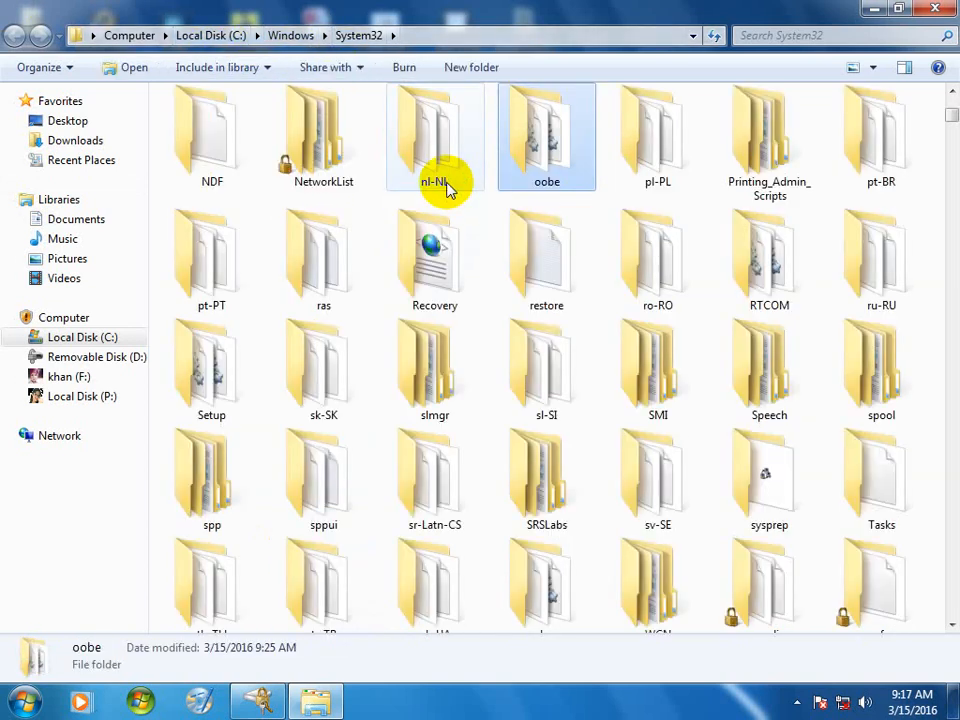
double_click(549, 148)
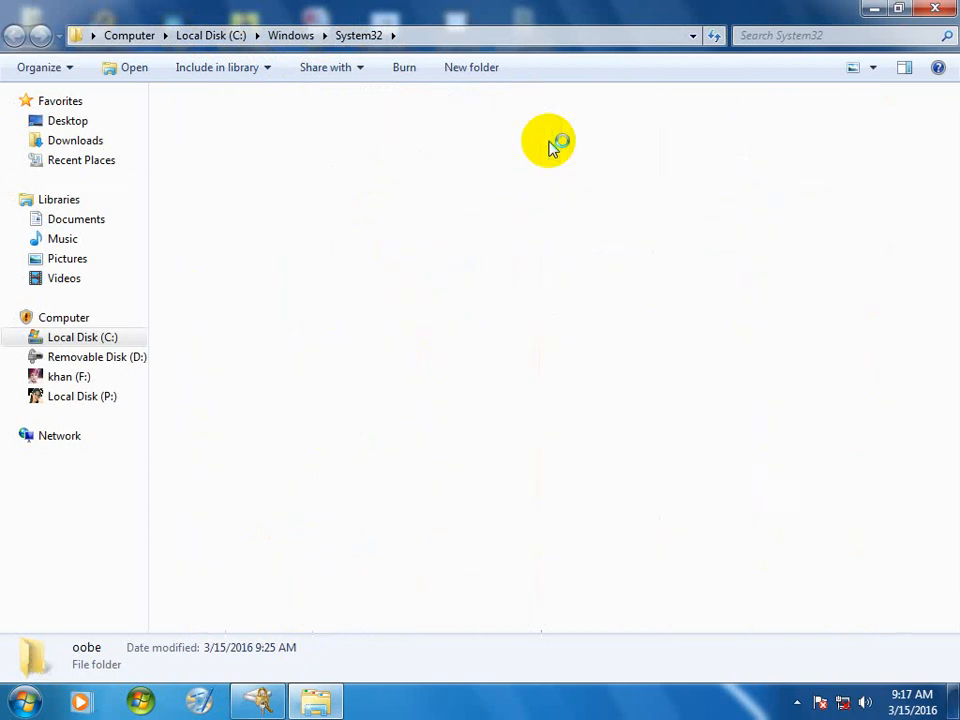
Create a new folder named Info inside the oobe folder
right_click(506, 474)
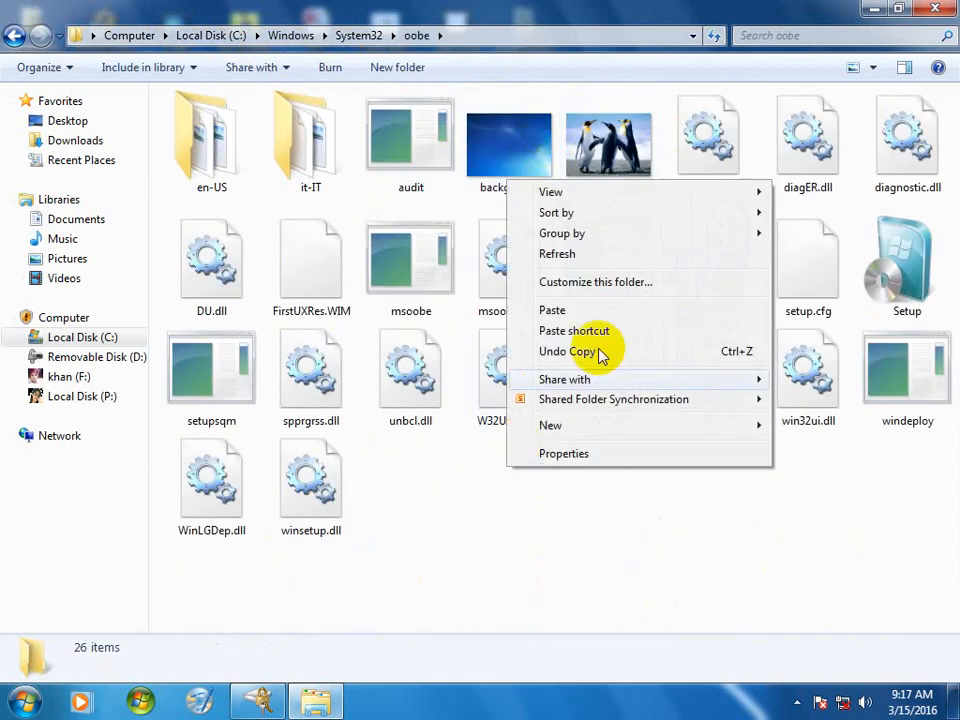
mouse_move(626, 433)
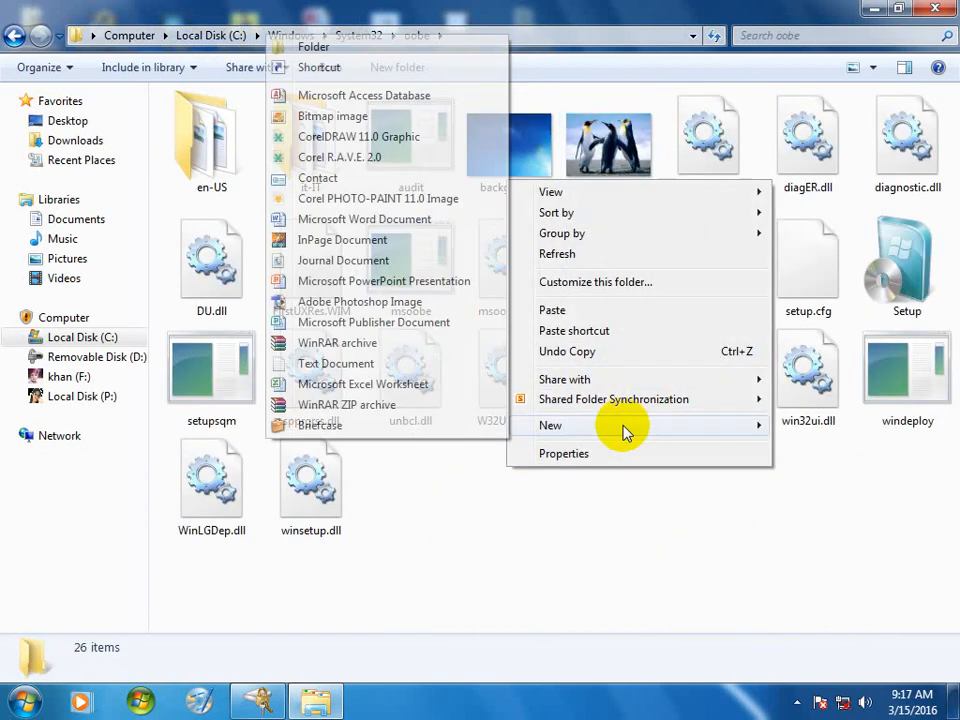
click(438, 48)
key(BackSpace)
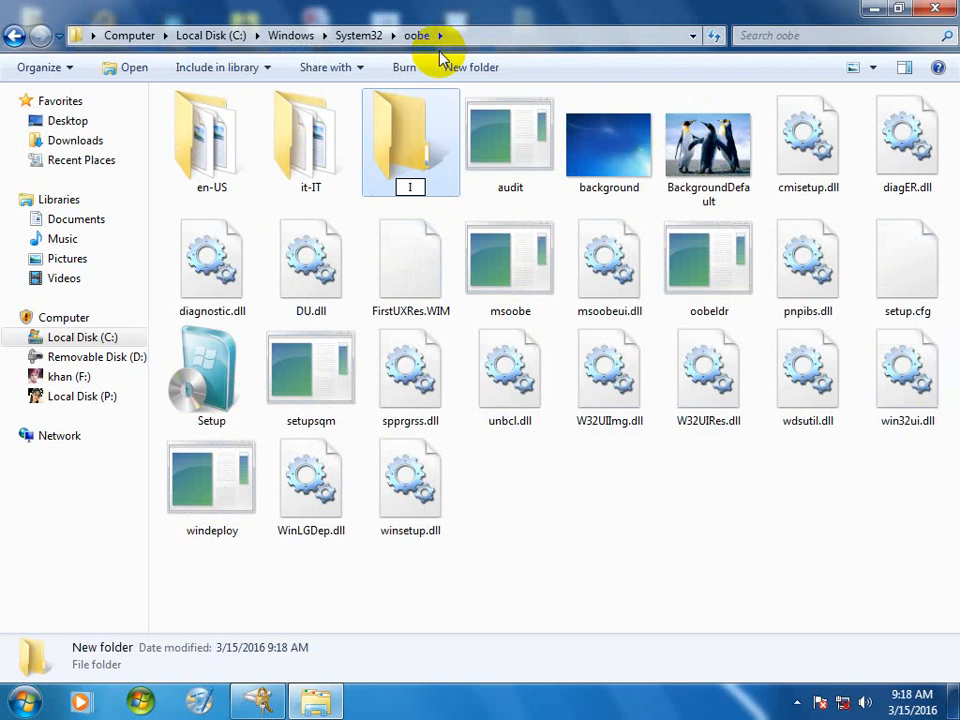
text(Infop)
key(Return)
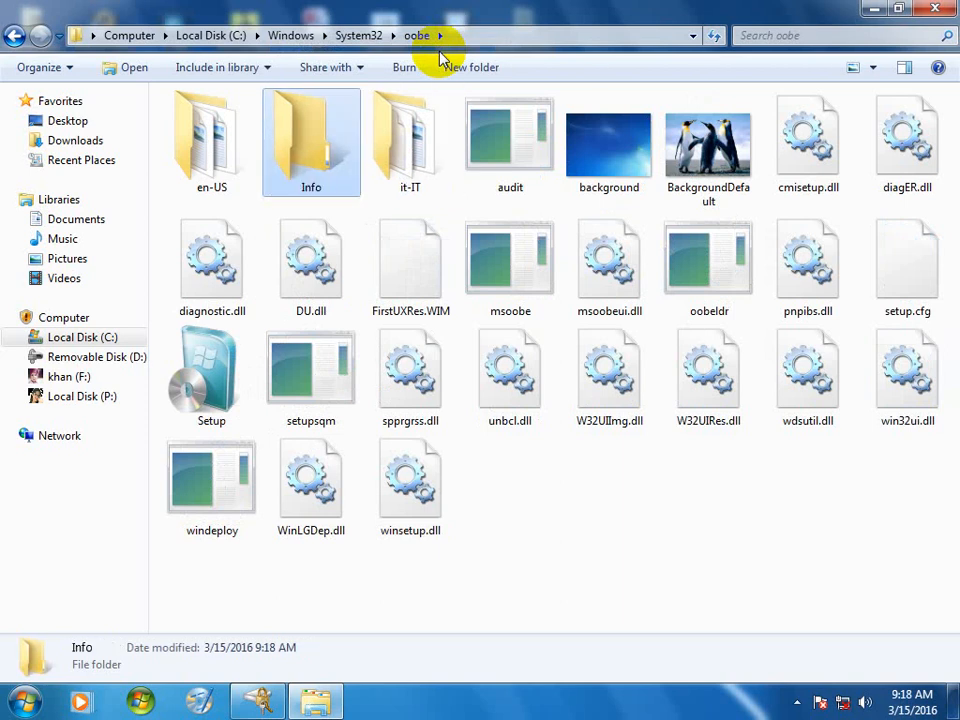
Open the Info folder and create a new folder named backgrounds in it
double_click(285, 146)
right_click(280, 238)
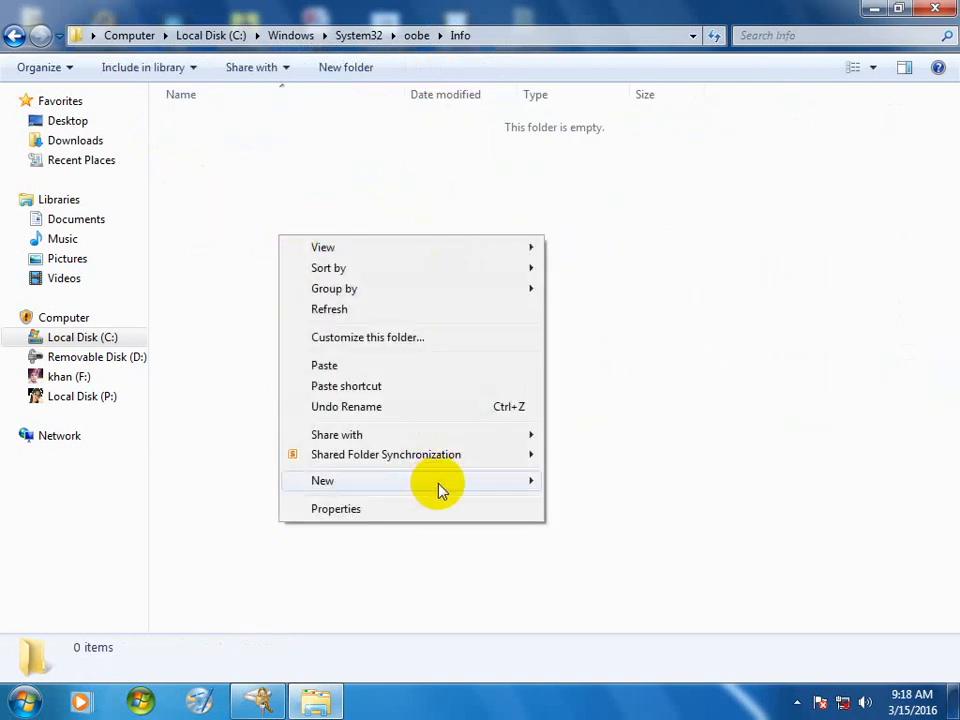
mouse_move(439, 485)
click(583, 101)
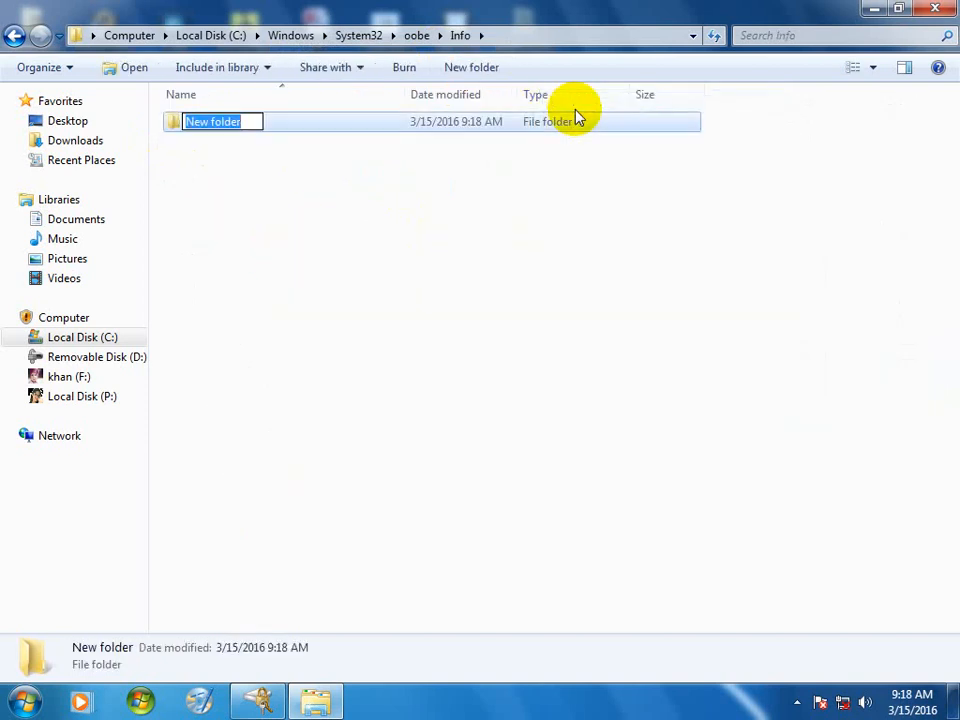
text(bac)
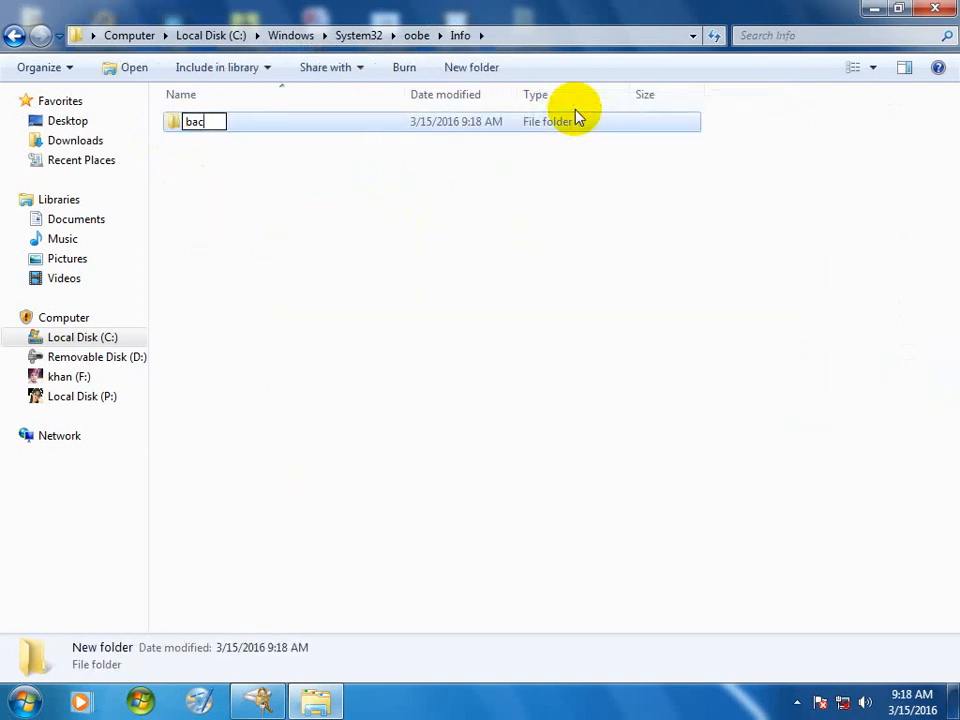
text(kgrounds)
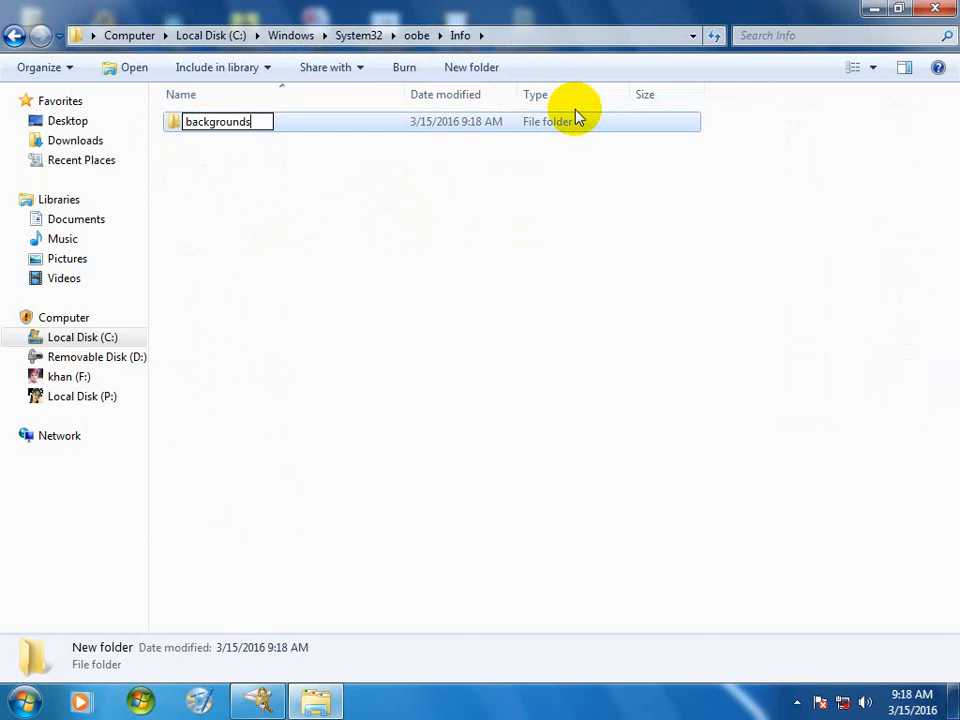
key(Return)
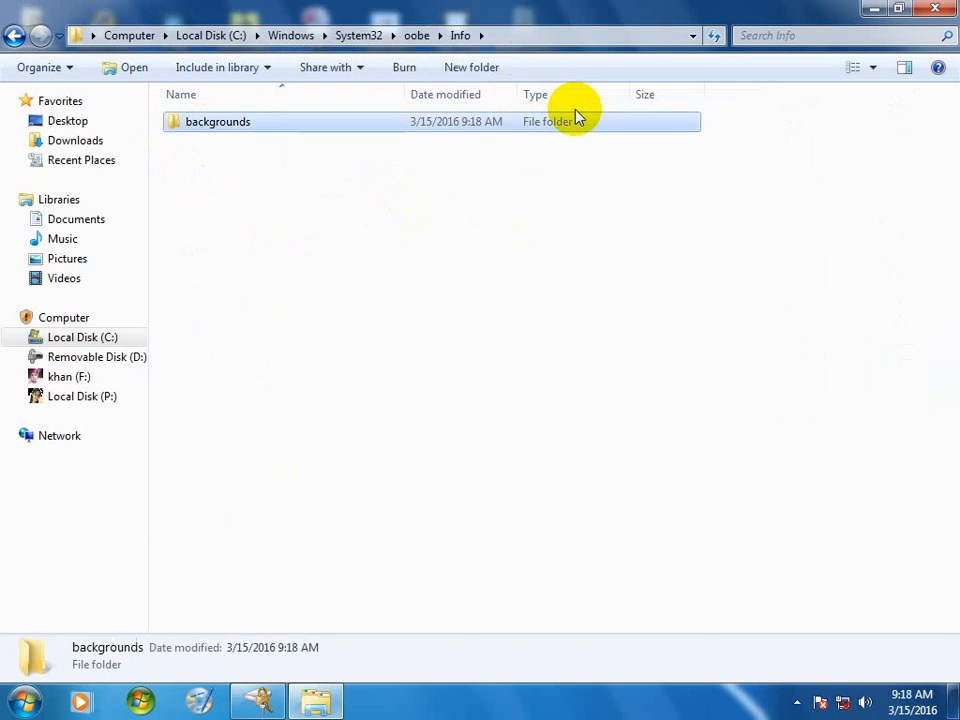
Paste the copied BackgroundDefault image into the backgrounds folder, refresh the view, and close the window
double_click(274, 126)
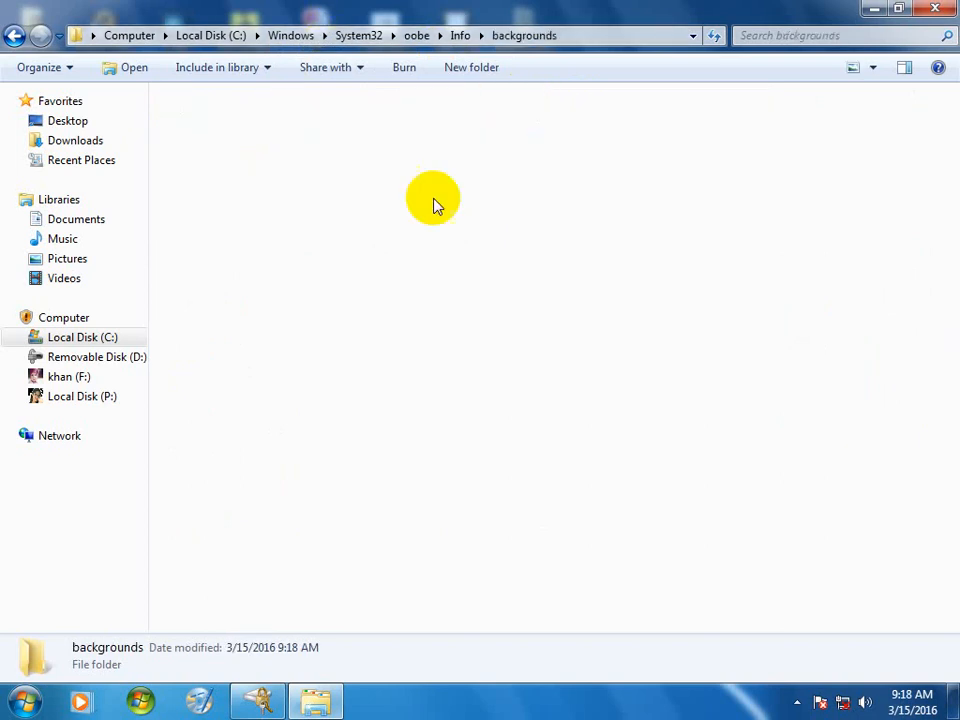
right_click(314, 168)
click(383, 296)
right_click(560, 253)
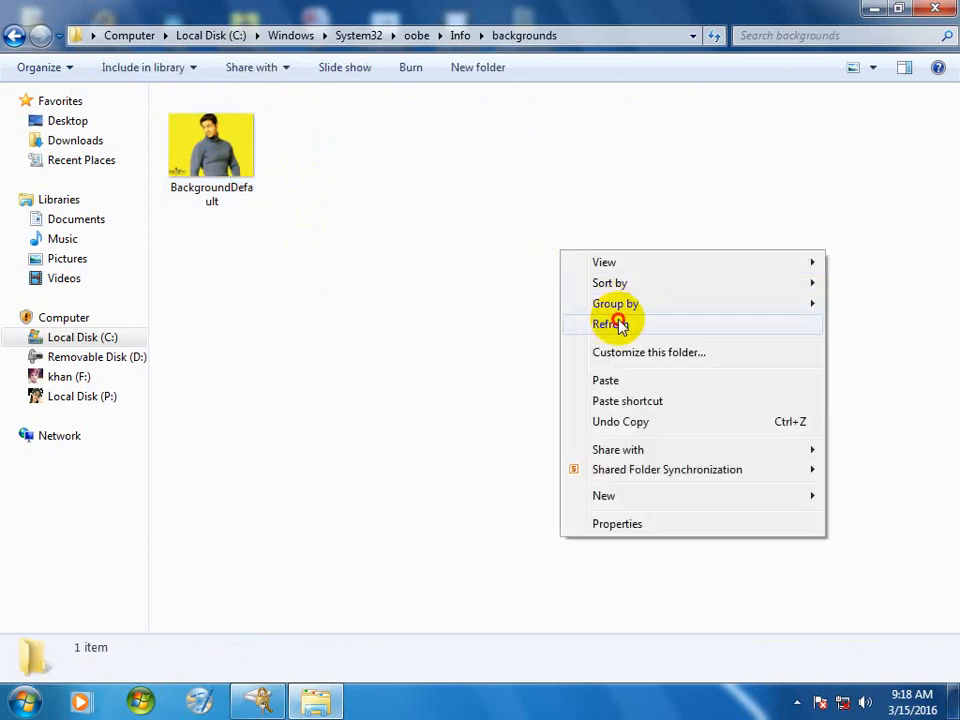
click(617, 321)
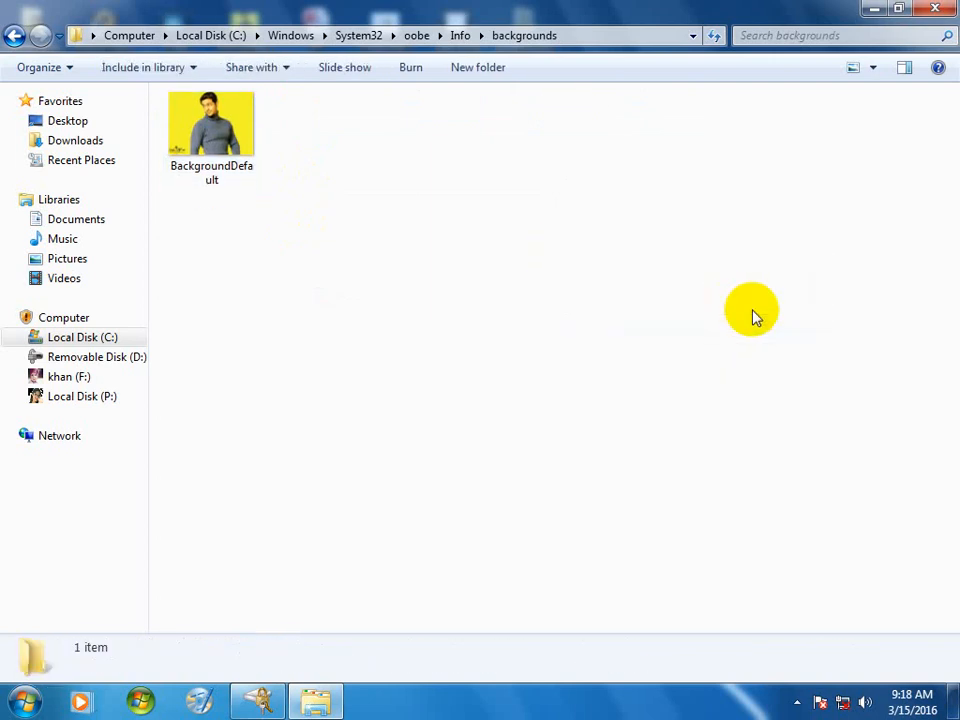
right_click(667, 273)
click(955, 3)
right_click(758, 126)
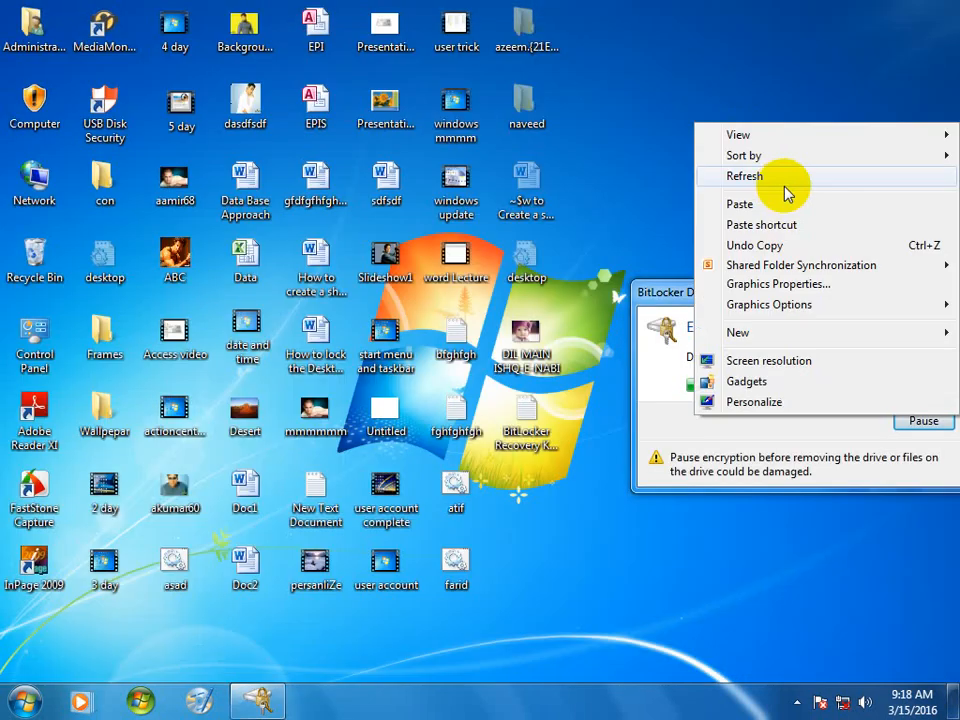
click(778, 175)
right_click(745, 124)
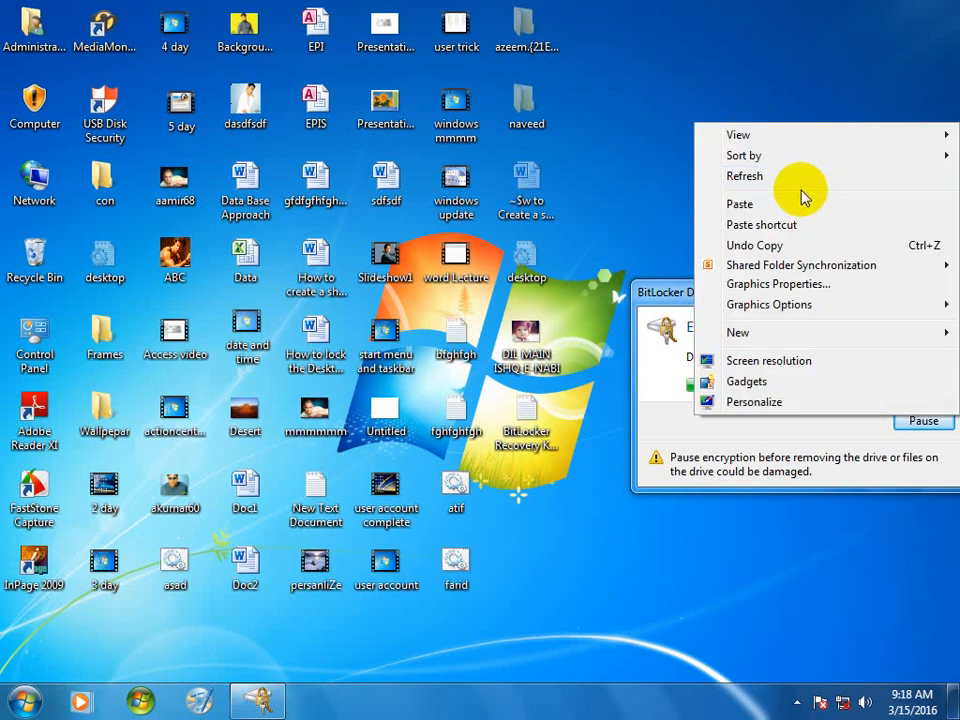
click(792, 178)
right_click(686, 116)
click(750, 169)
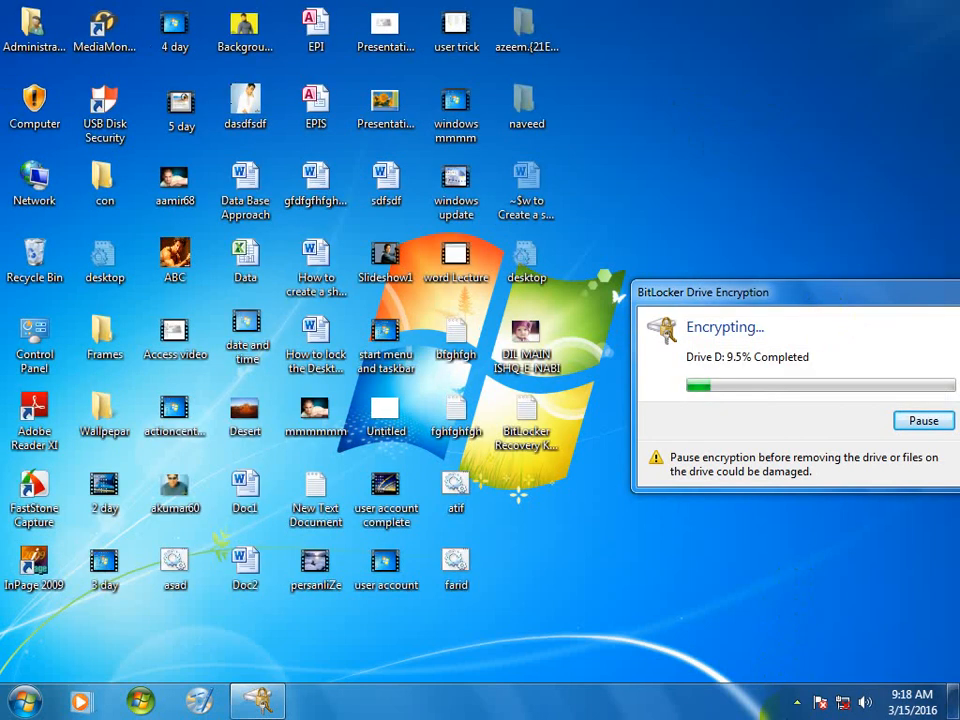